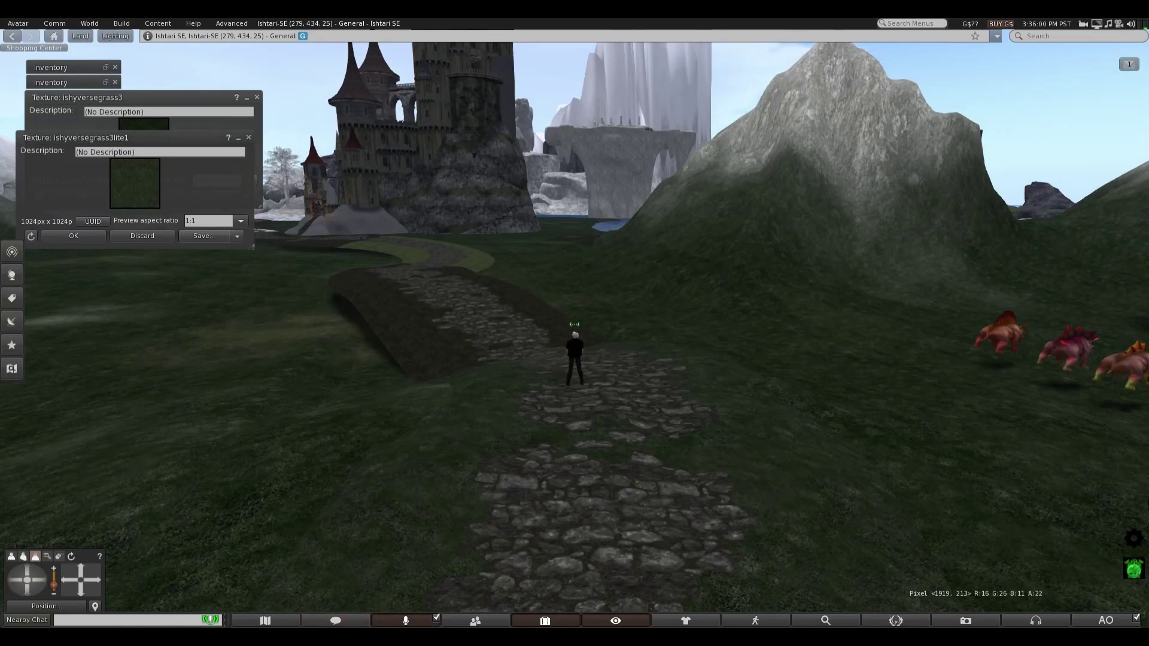
- Examine the stone path and surrounding terrain from its start, looking both toward the forest and toward the castle
key(Up)
key(Left)
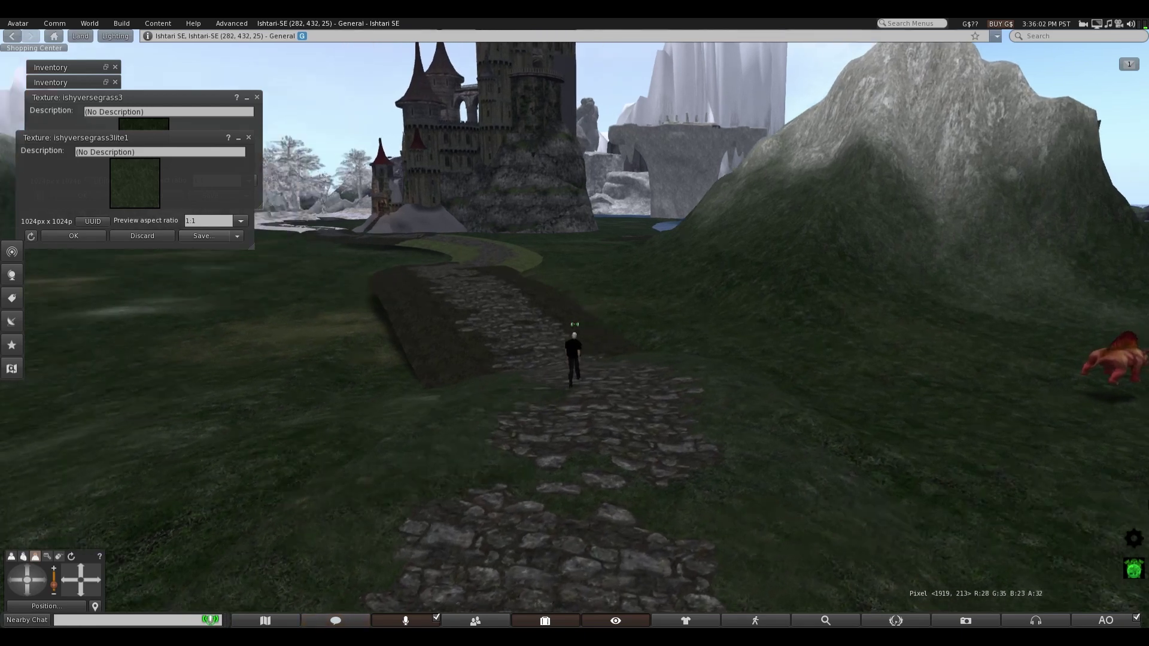
key(Left)
key(Up)
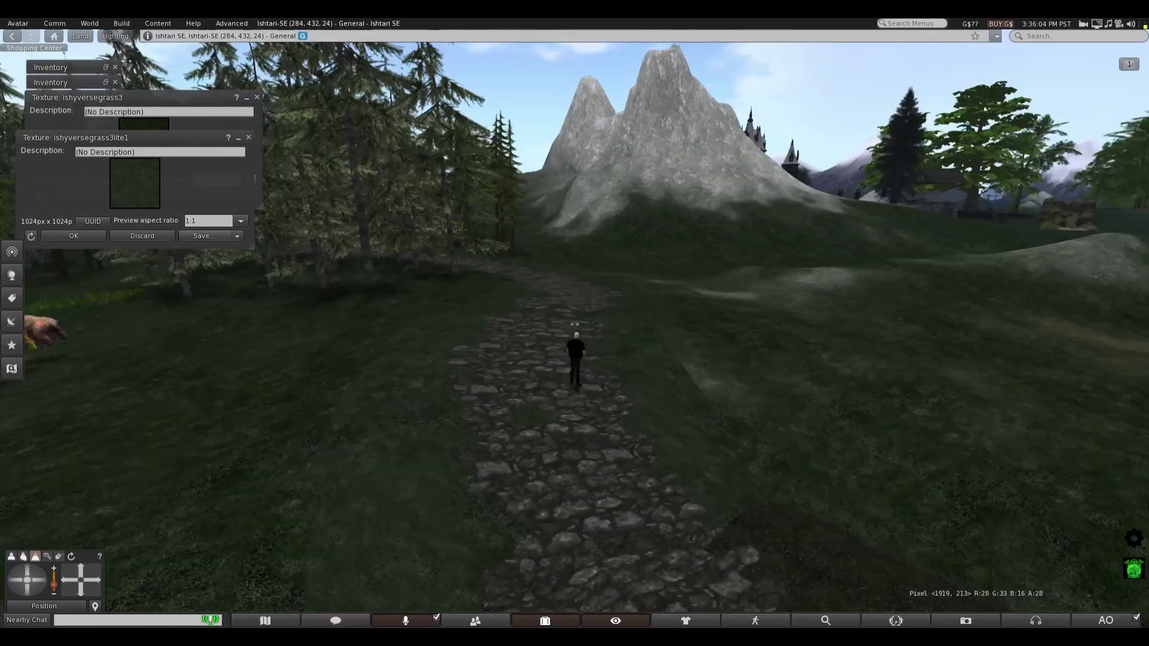
key(Up)
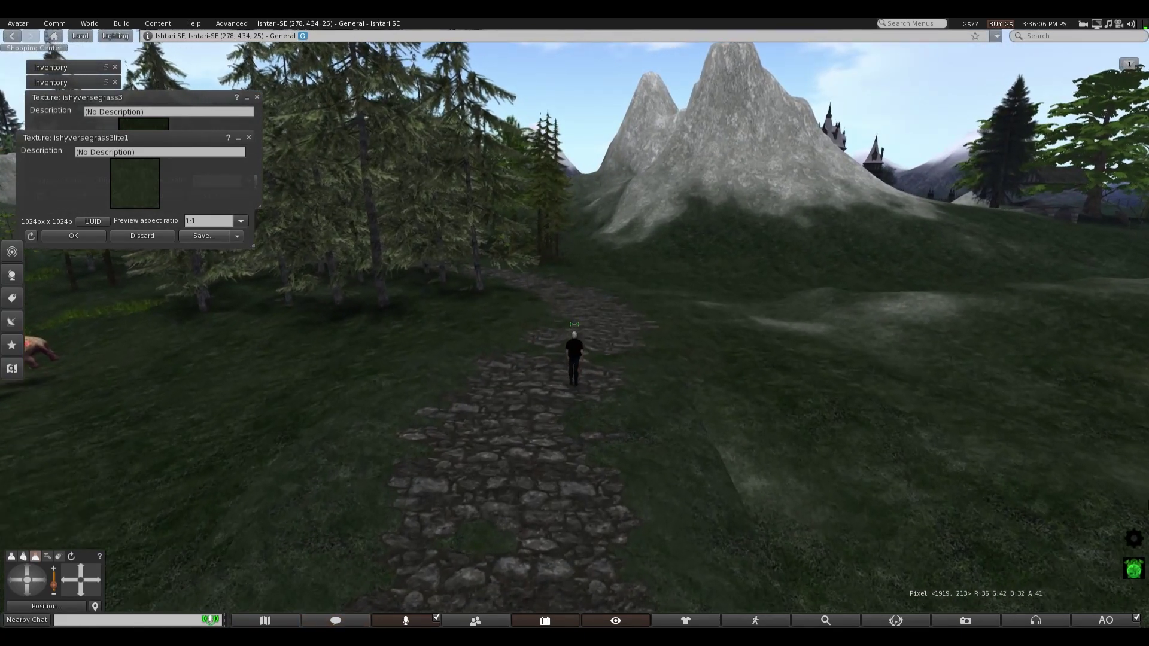
key(Down)
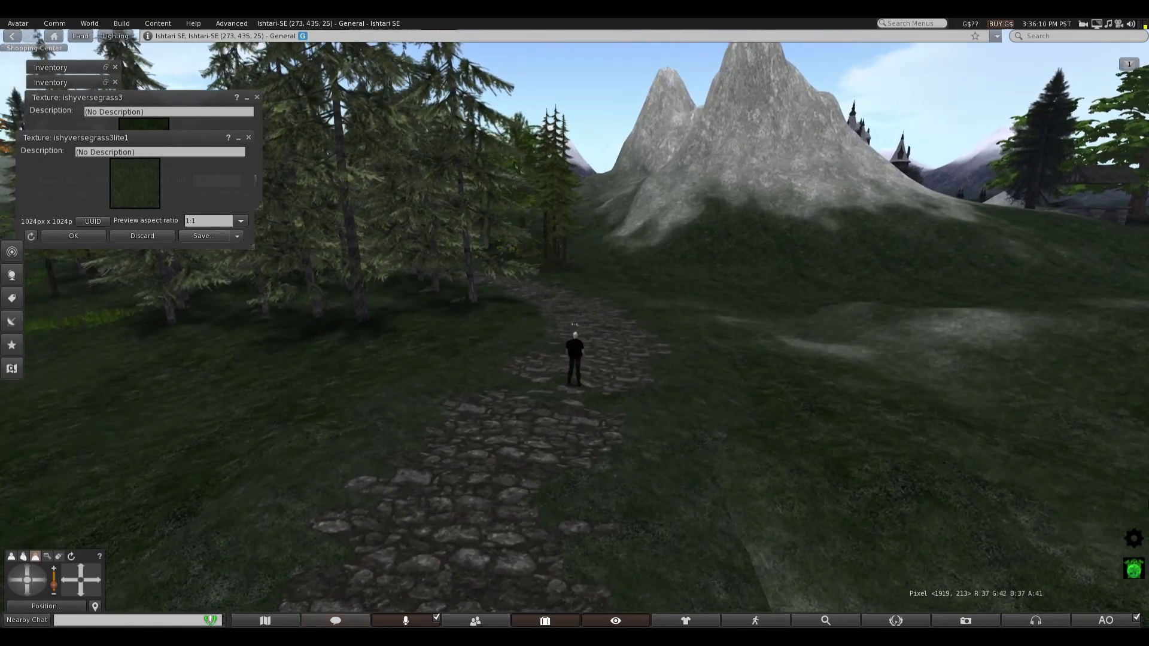
key(Left)
key(Left)
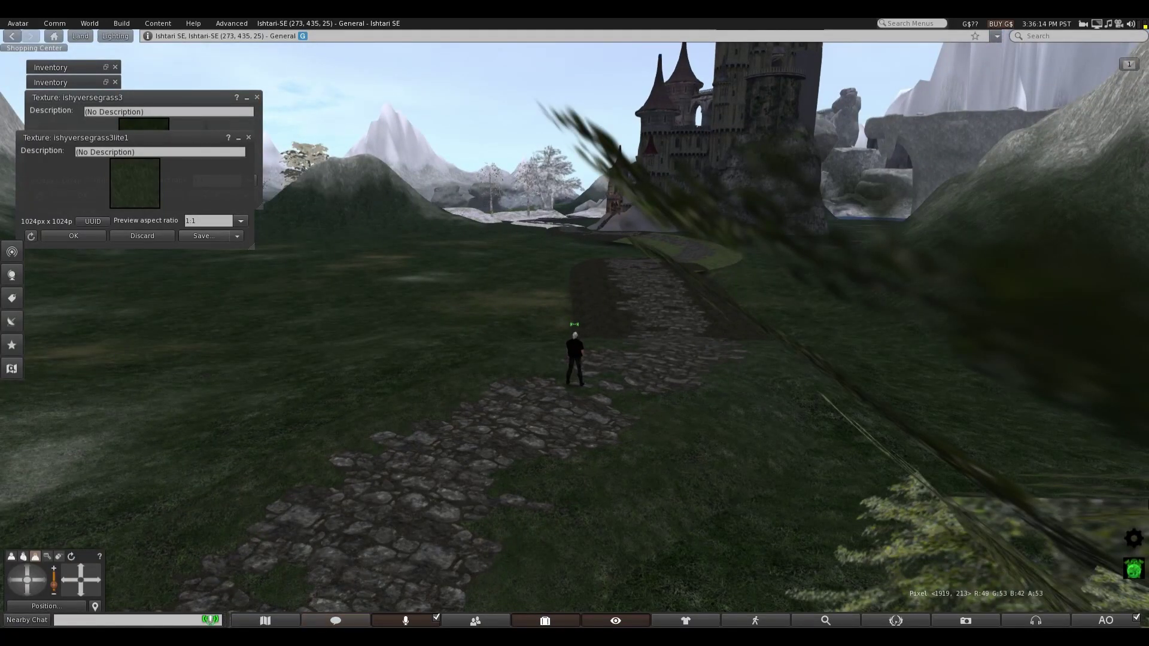
key(Right)
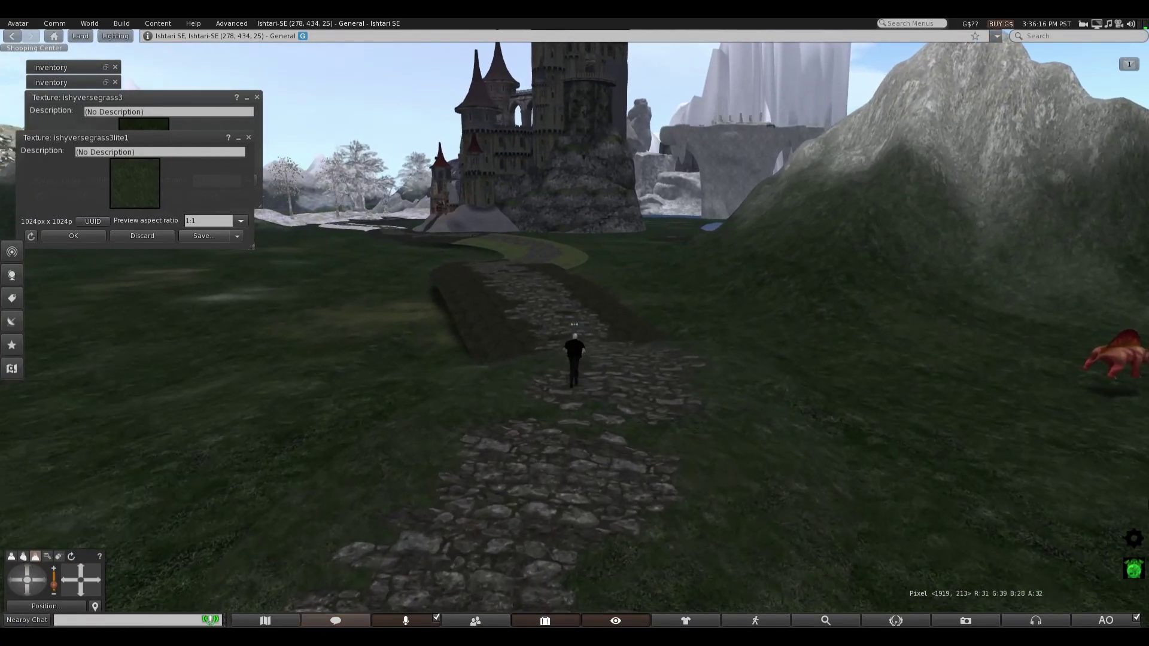
- Walk the avatar onto the raised dirt-edged path segment and inspect its side edge against the grass terrain
key(Up)
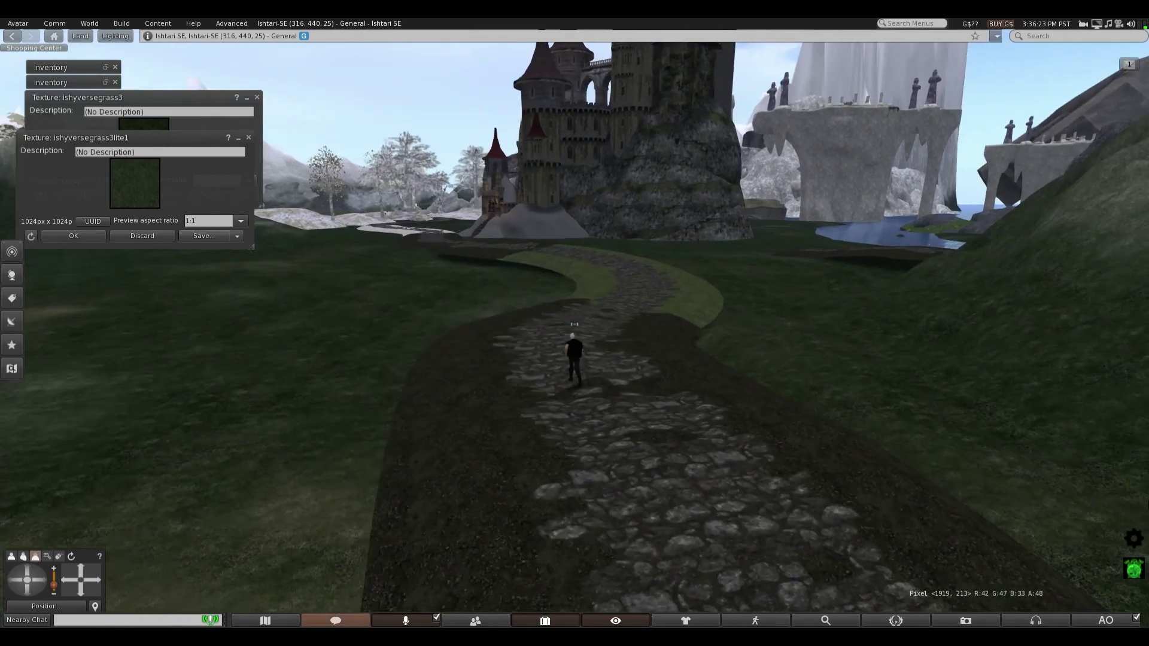
key(Right)
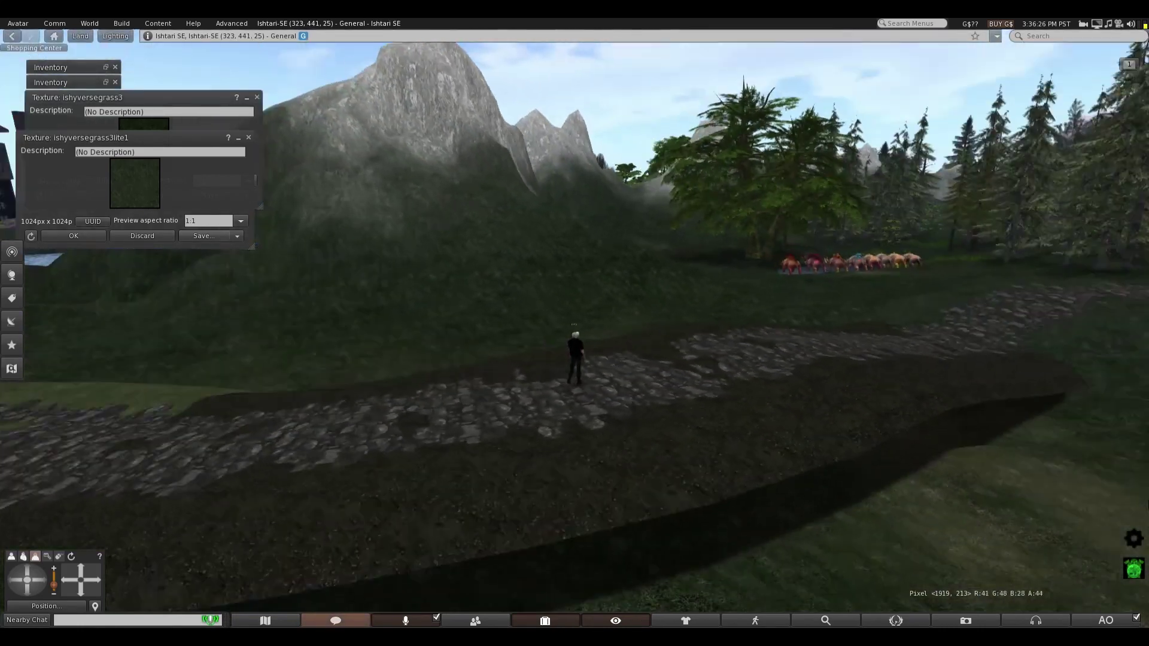
key(Left)
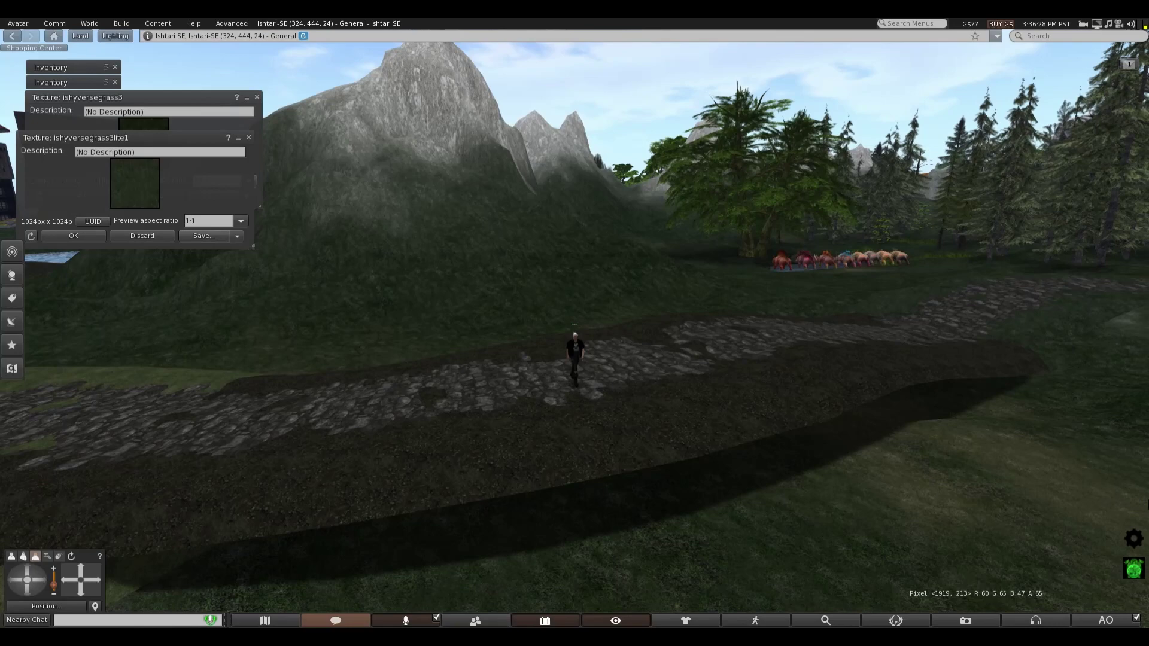
key(Left)
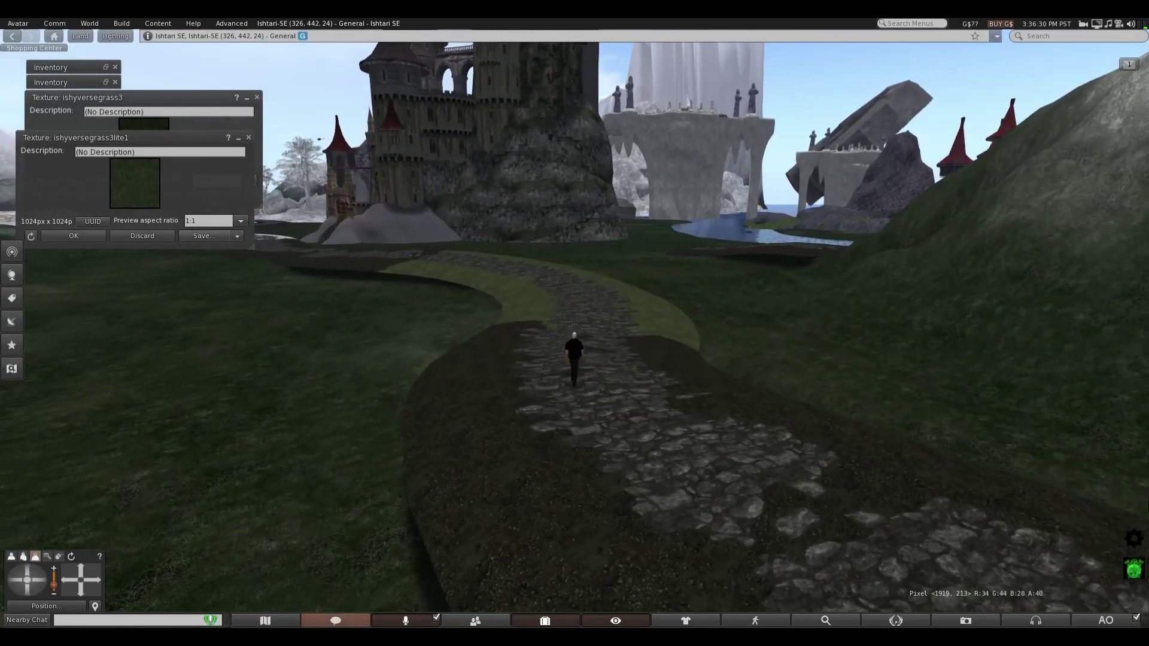
- Follow the path toward the castle, inspecting the light-green grass-edged curve and where it meets the dirt-edged segments
key(Up)
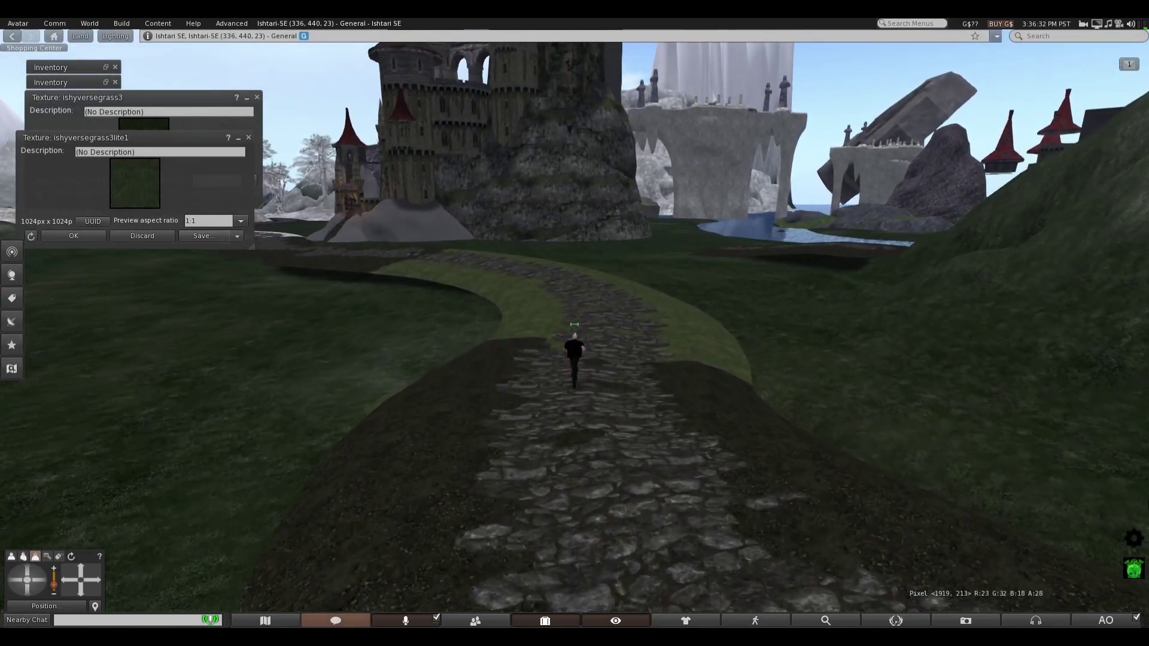
key(Up)
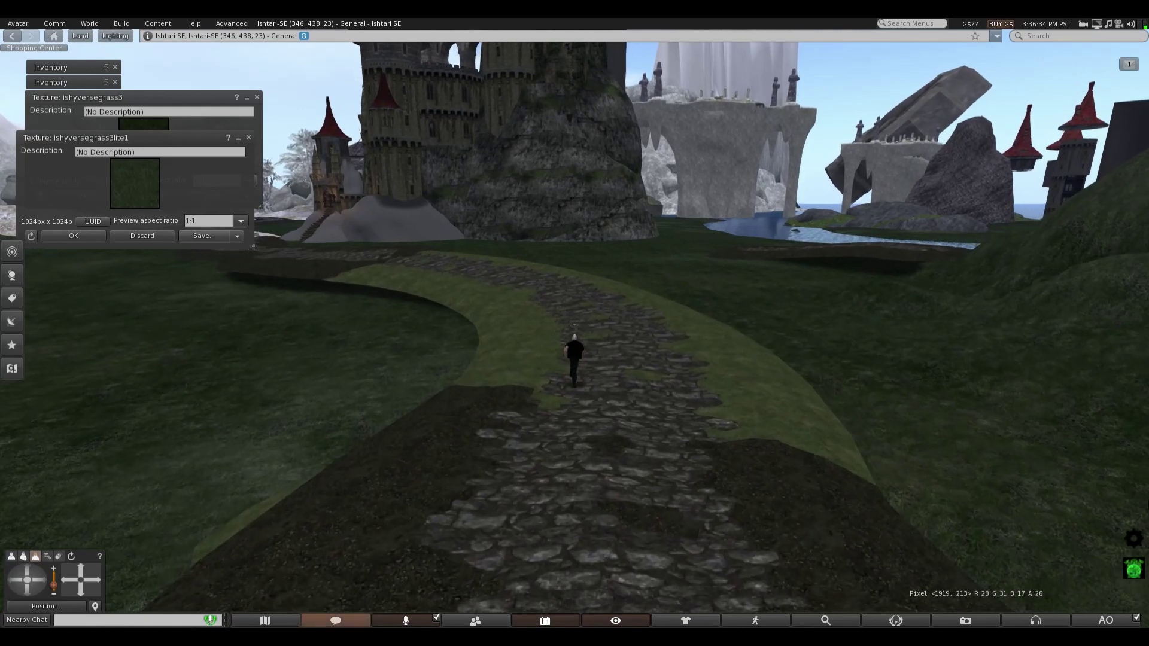
key(Up)
key(Left)
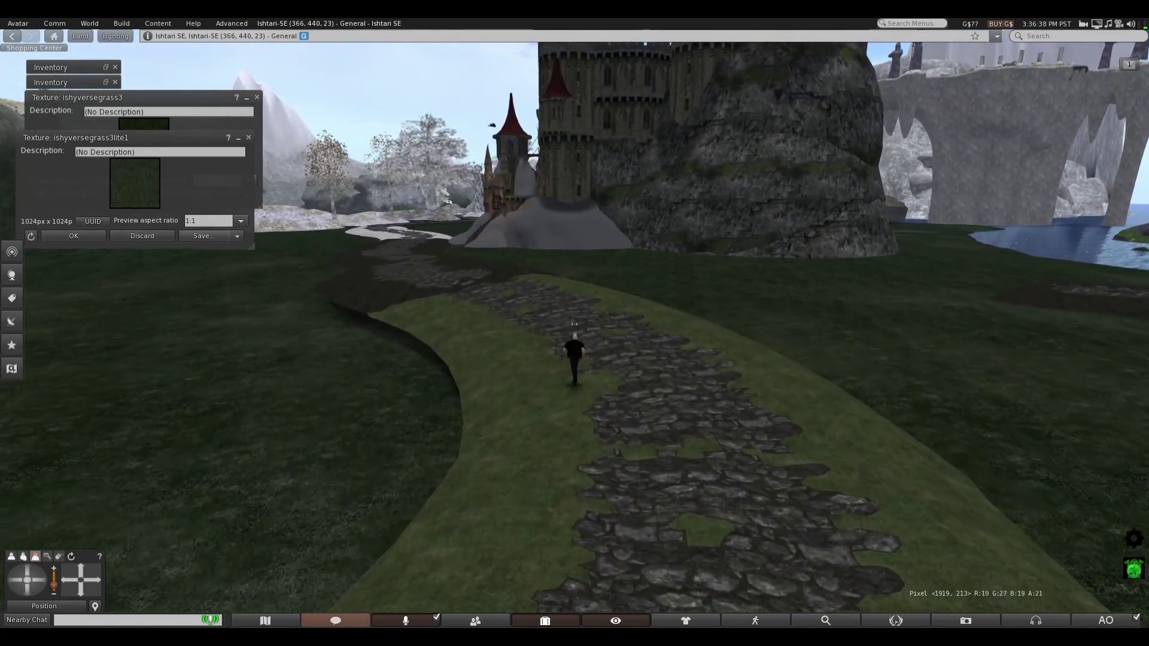
key(Up)
key(Left)
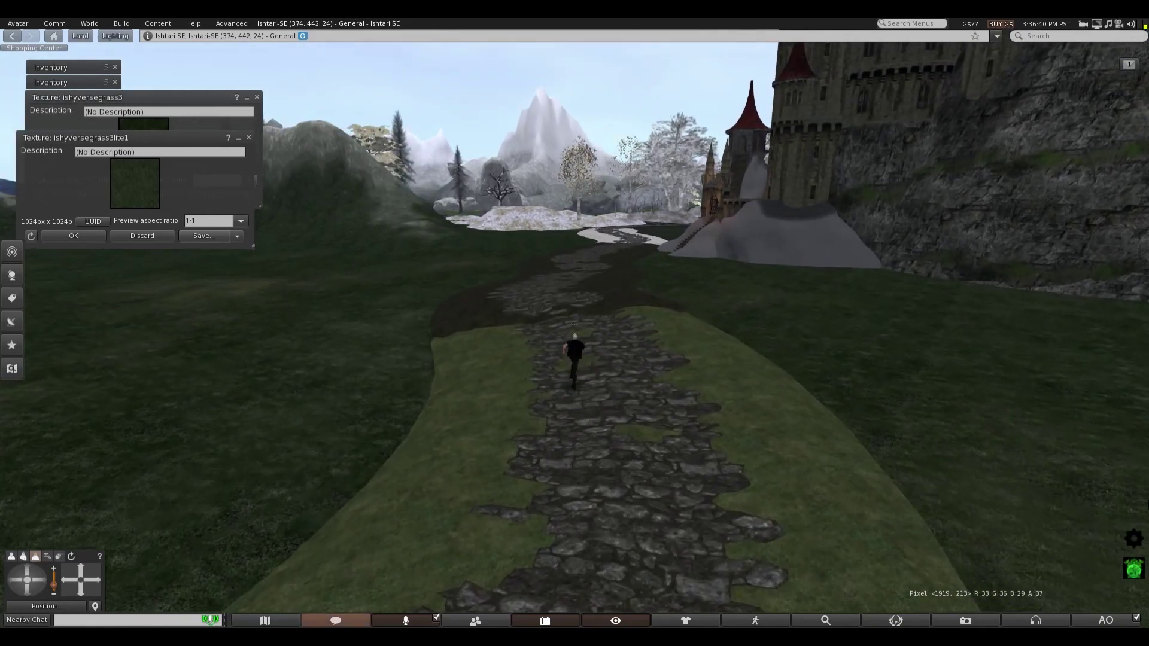
key(Up)
key(Left)
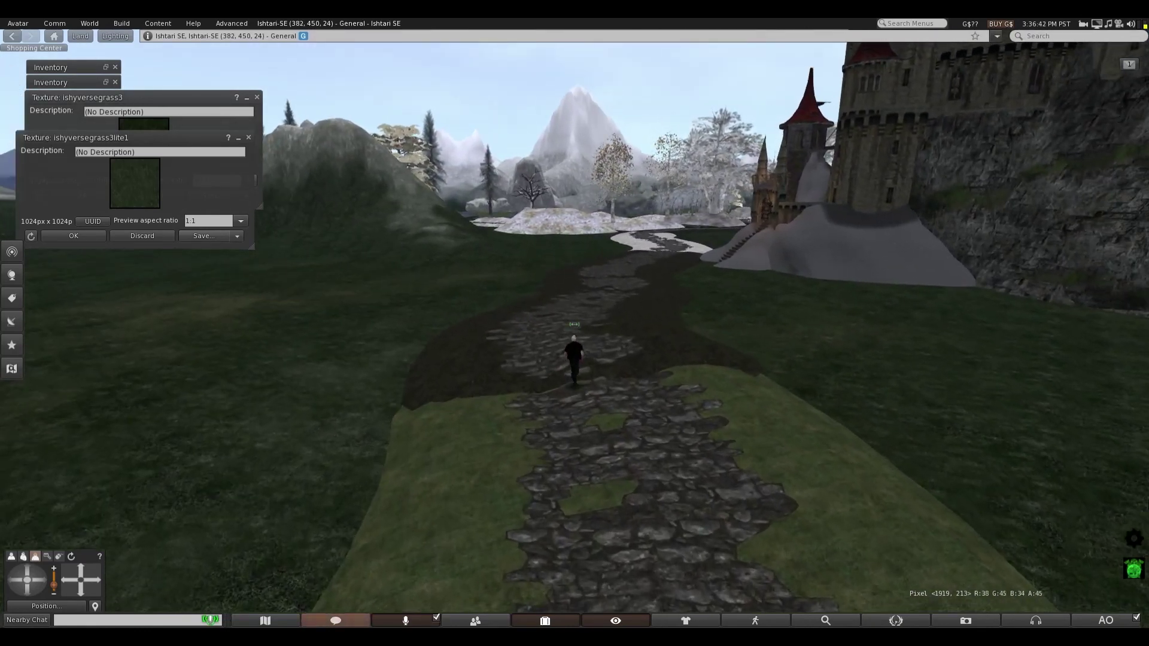
- Walk along the dirt-edged path past the castle stairs and inspect its junction with the snow-edged segment
key(Up)
key(Right)
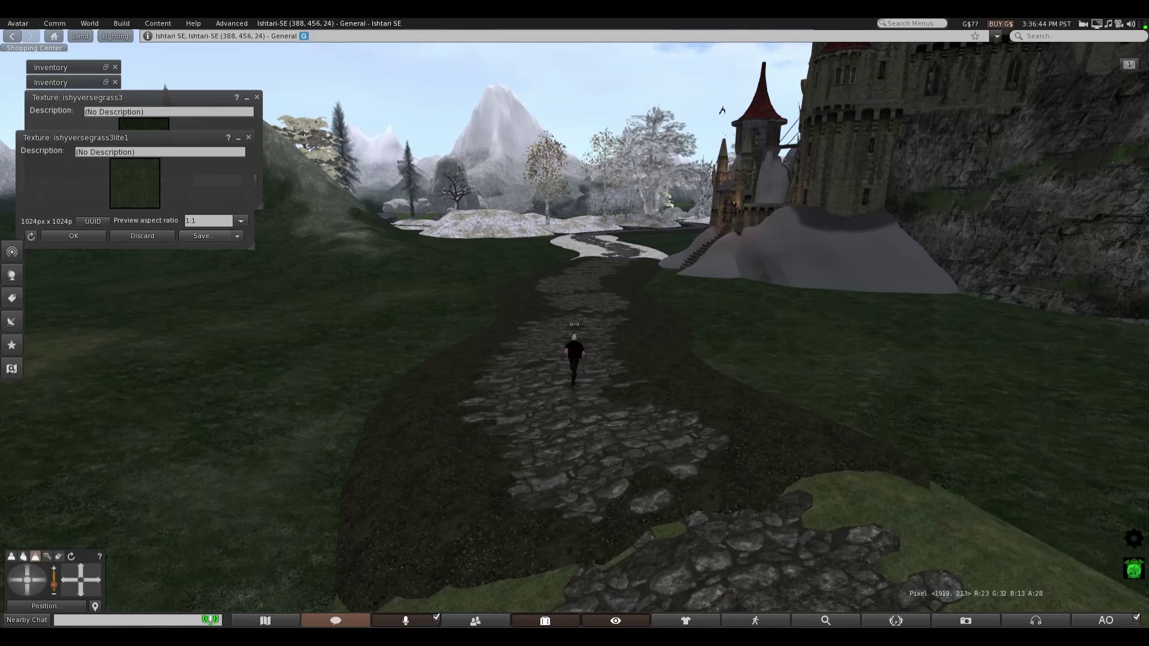
key(Up)
key(Right)
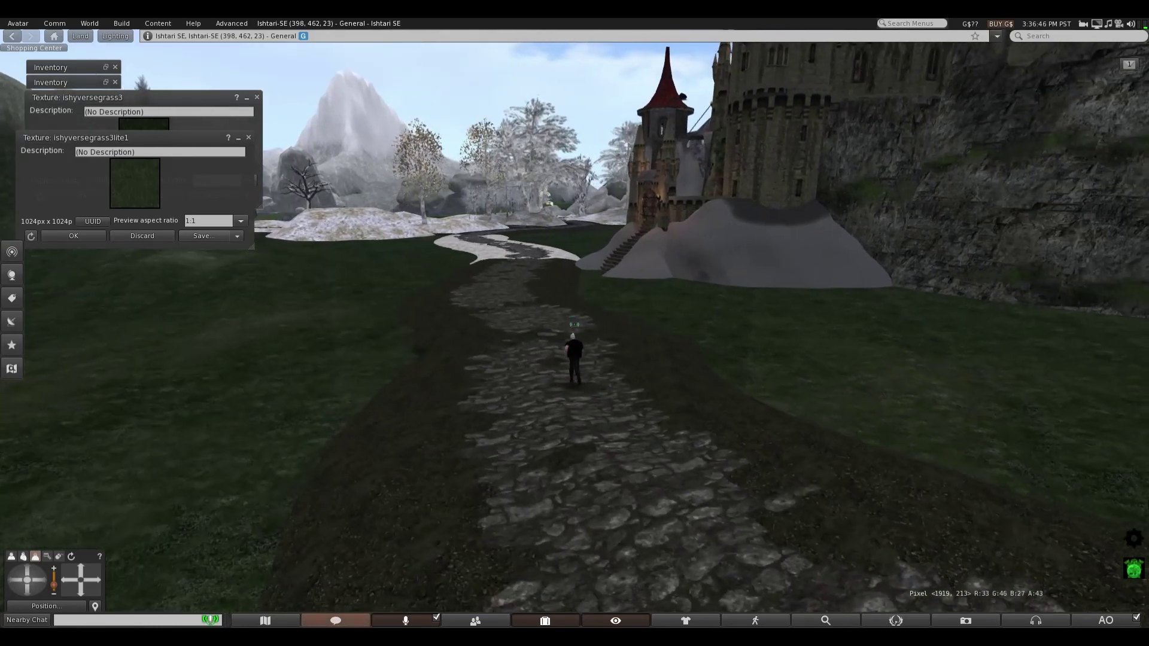
key(Left)
key(Up)
key(Right)
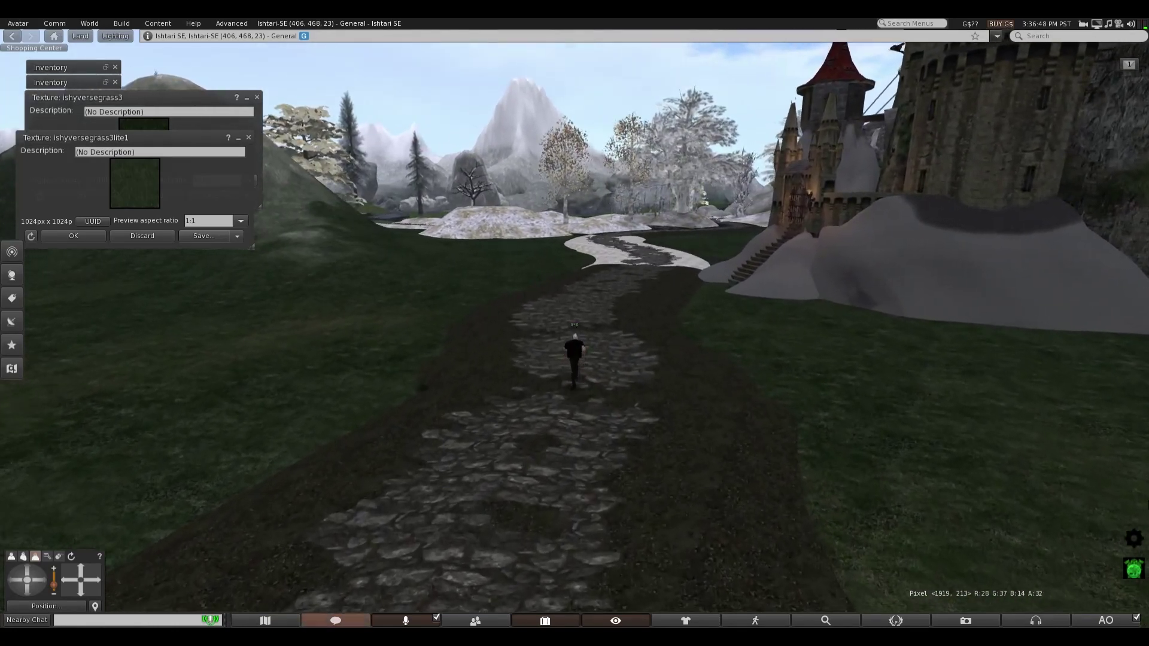
key(Up)
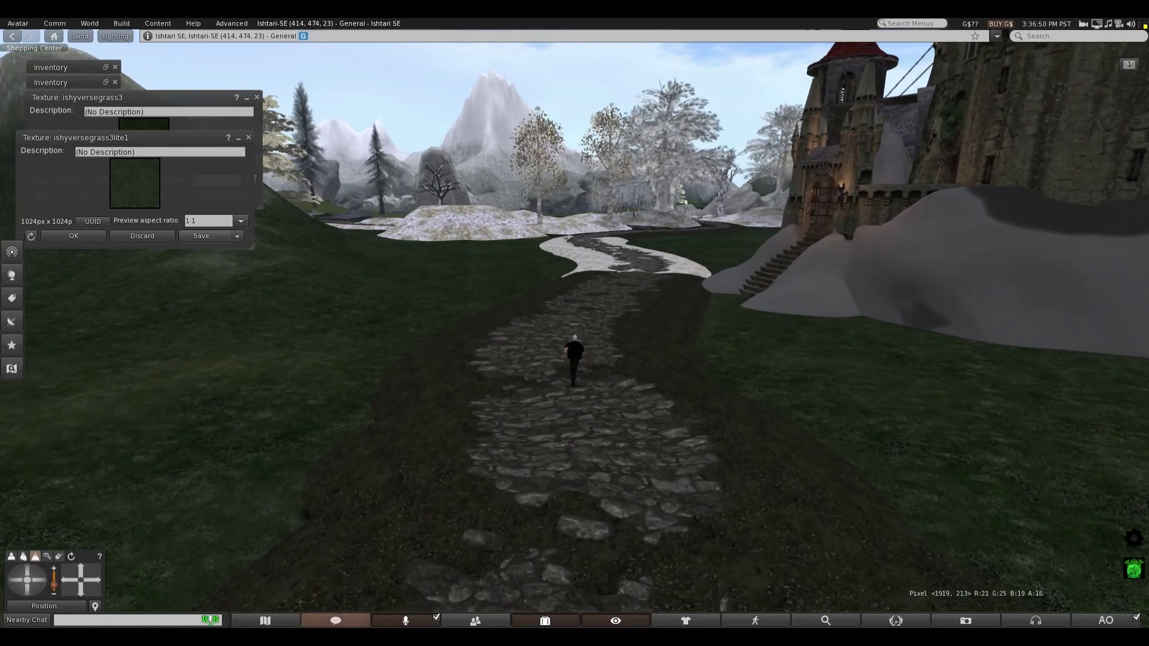
key(Up)
key(Right)
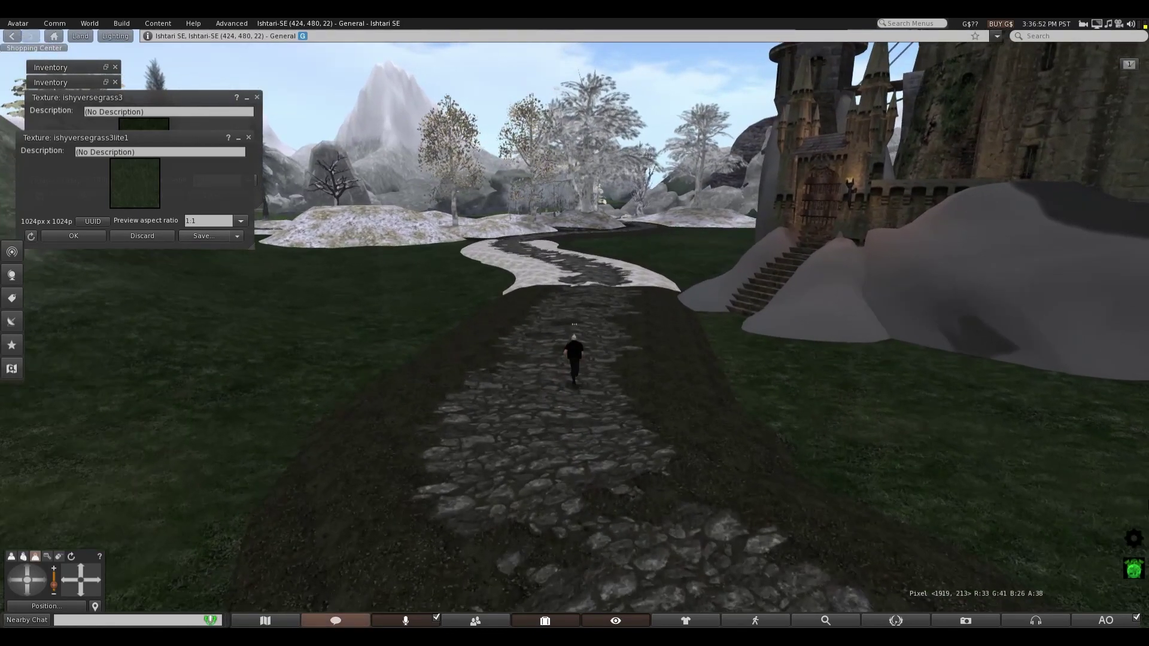
key(Up)
key(Right)
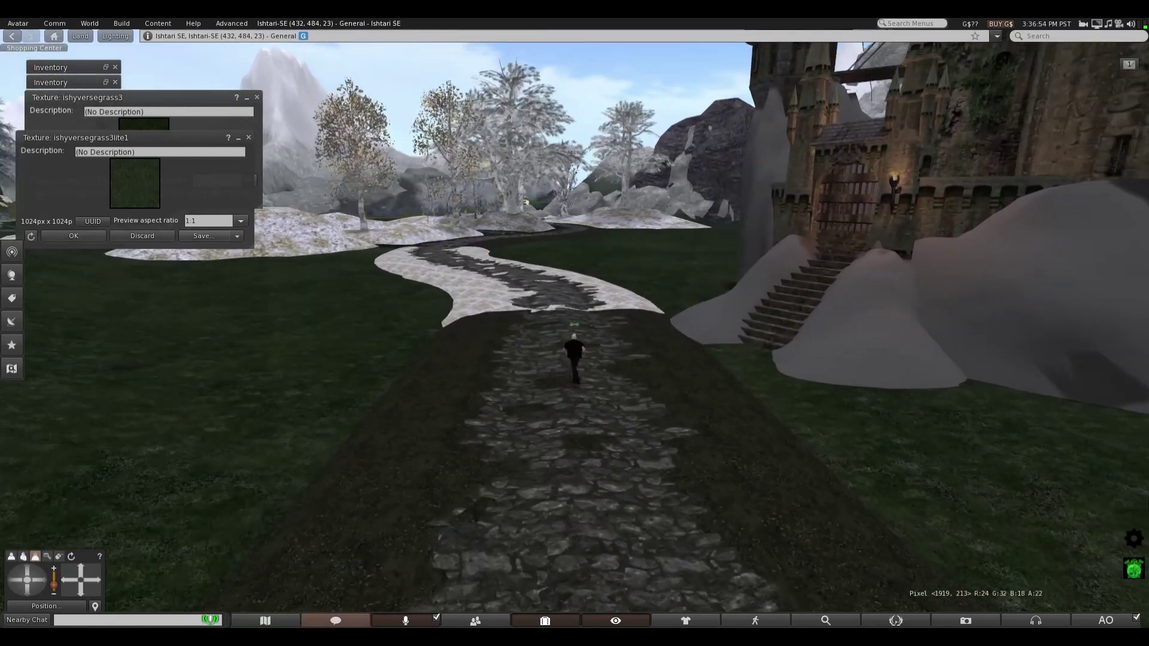
key(Up)
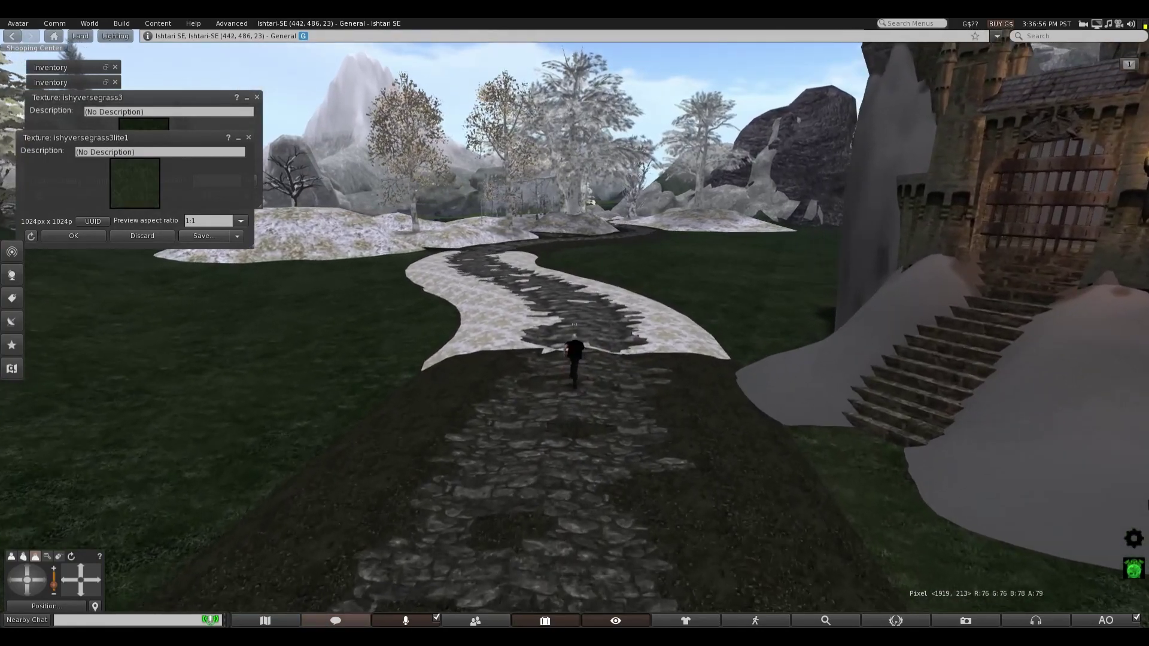
key(Up)
key(Left)
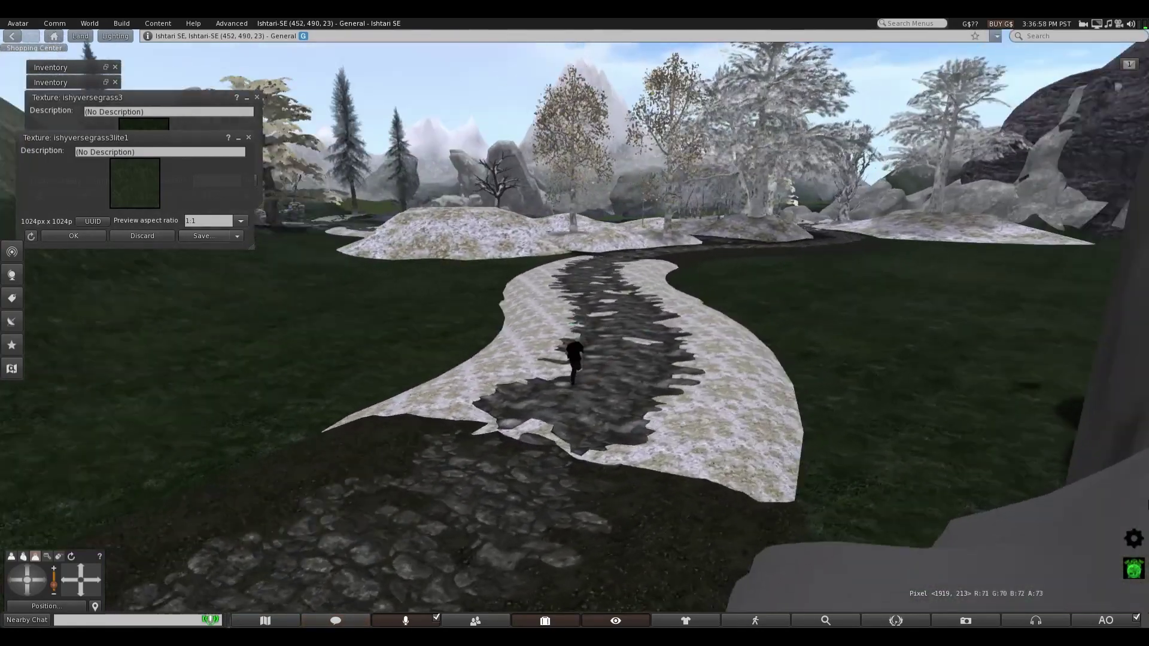
- Turn around on the snow-edged segment and walk back along the dirt-edged path to the light-green curve, reviewing the segments
key(Left)
key(Up)
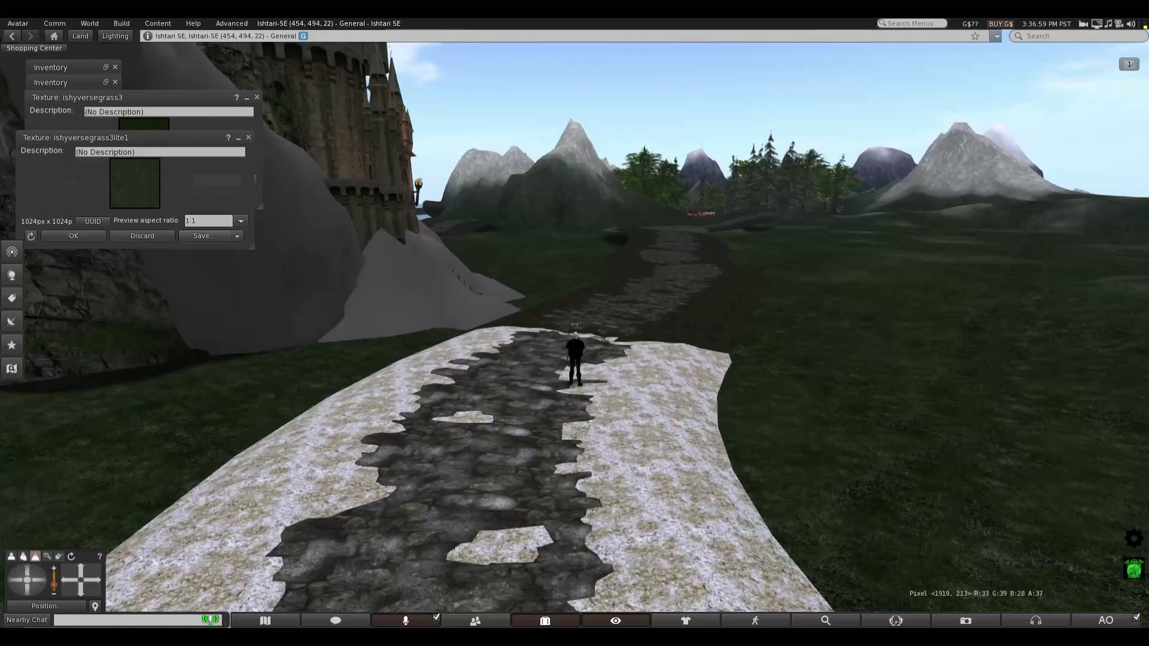
key(Up)
key(Right)
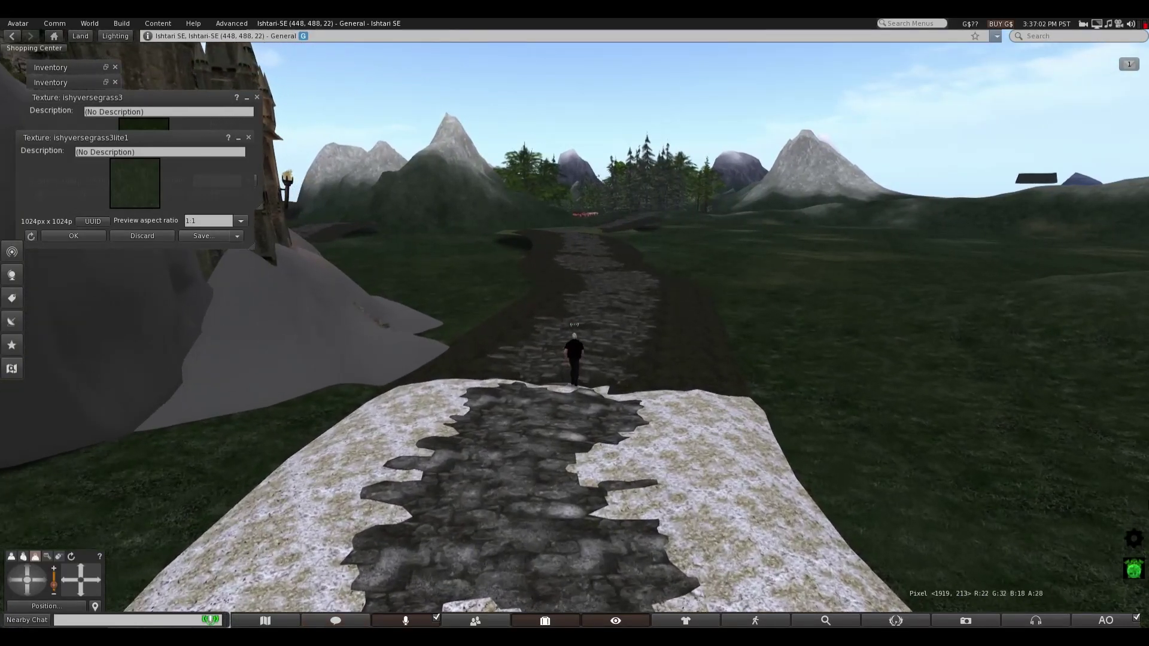
key(Up)
key(Right)
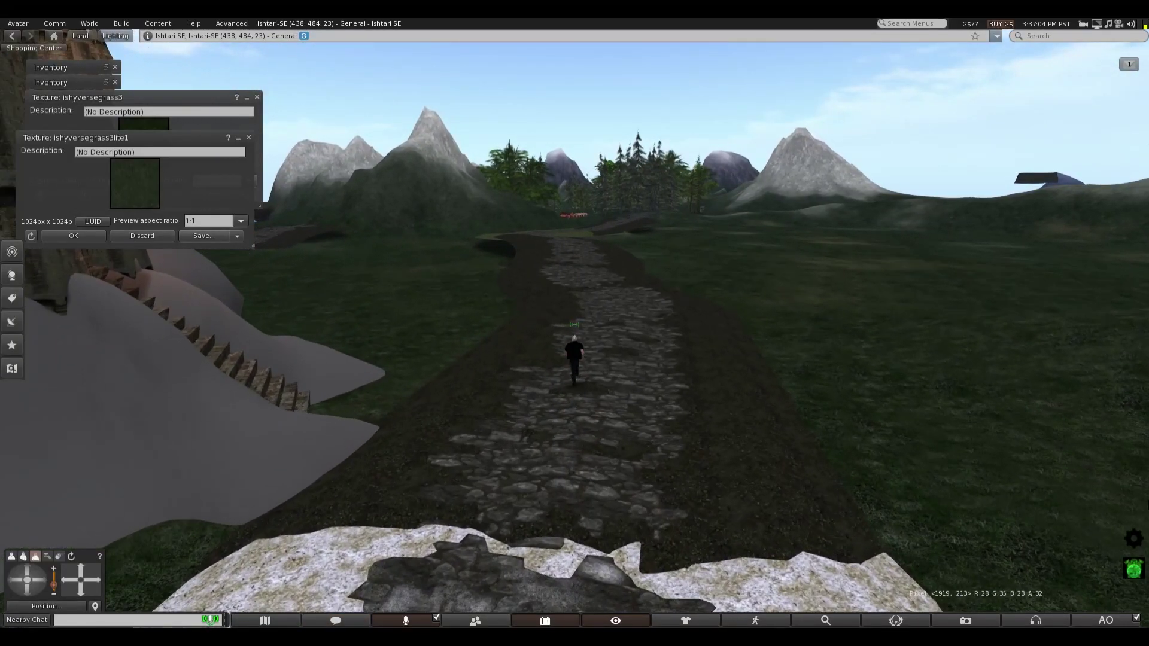
key(Up)
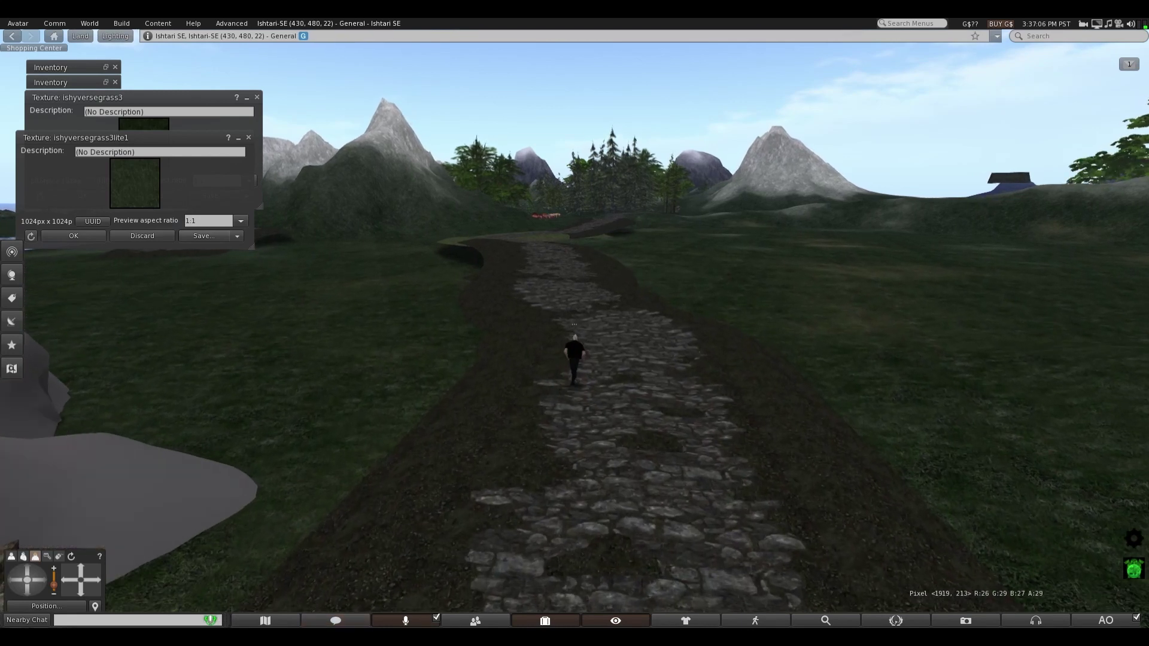
key(Up)
key(Left)
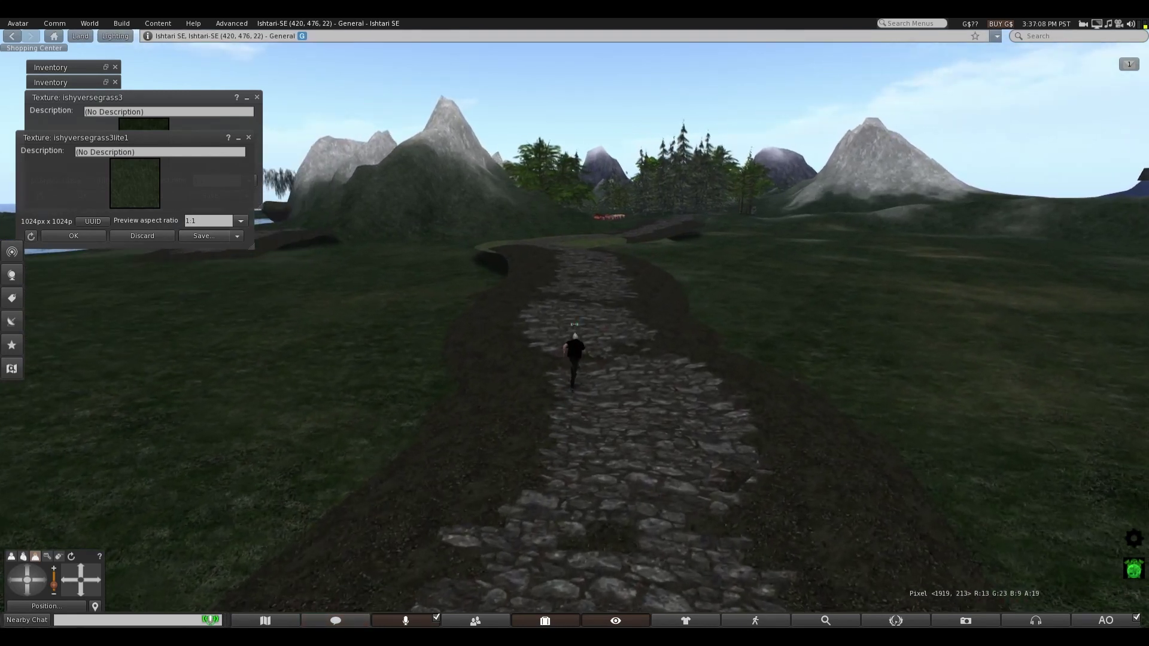
key(Up)
key(Left)
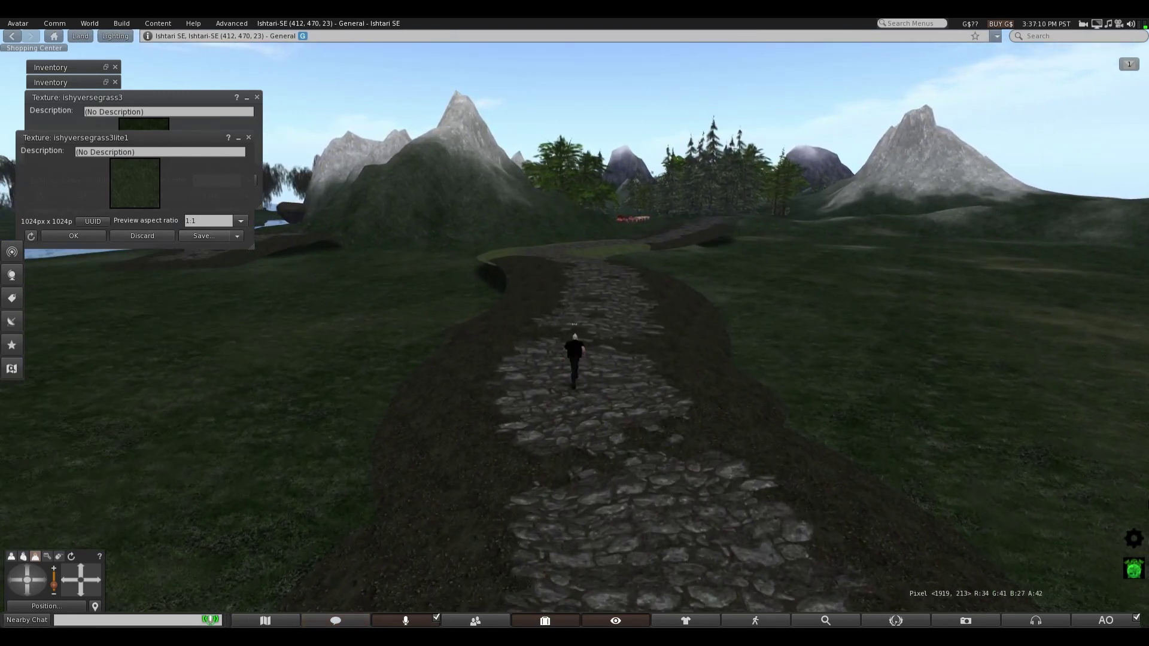
key(Up)
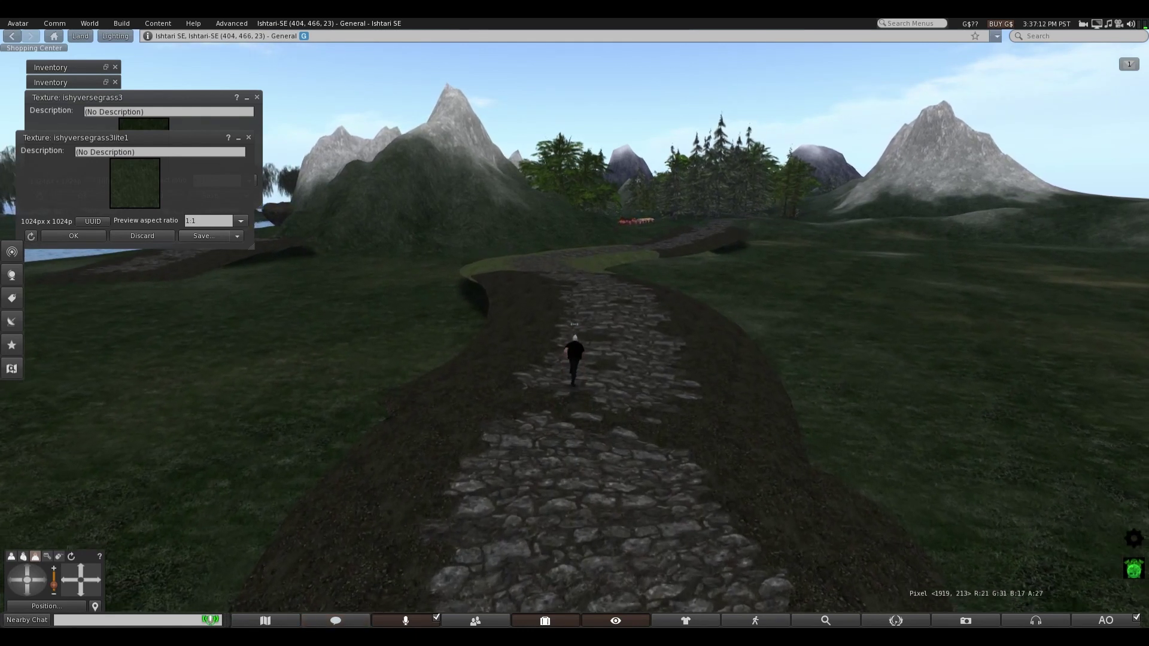
key(Up)
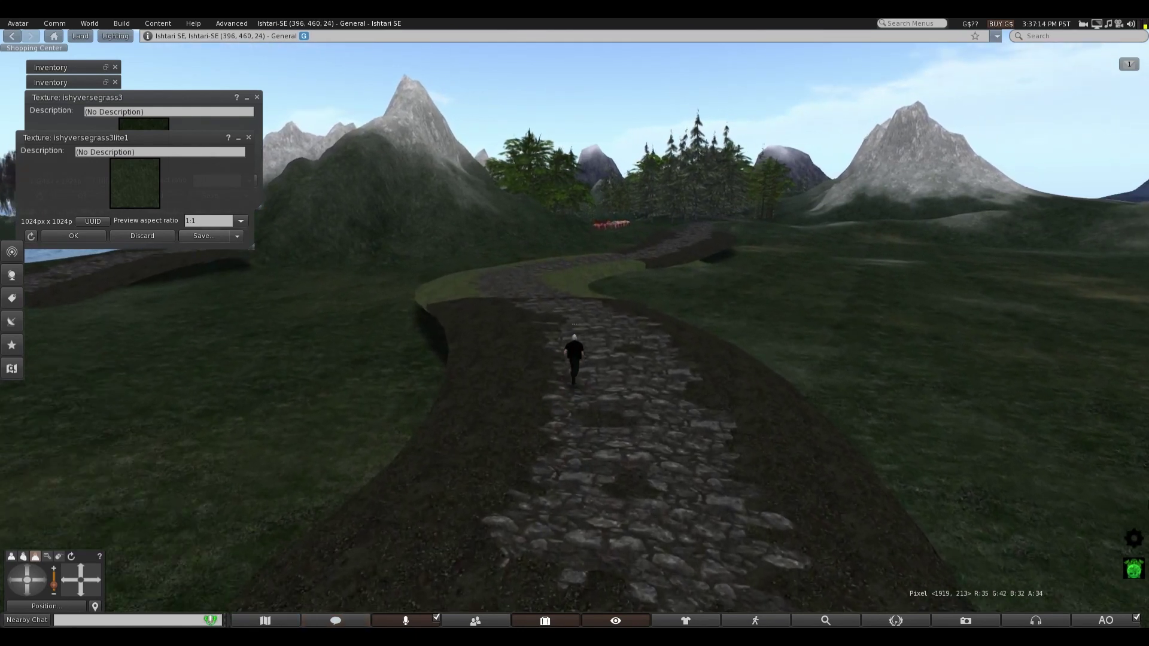
key(Left)
key(Up)
key(Left)
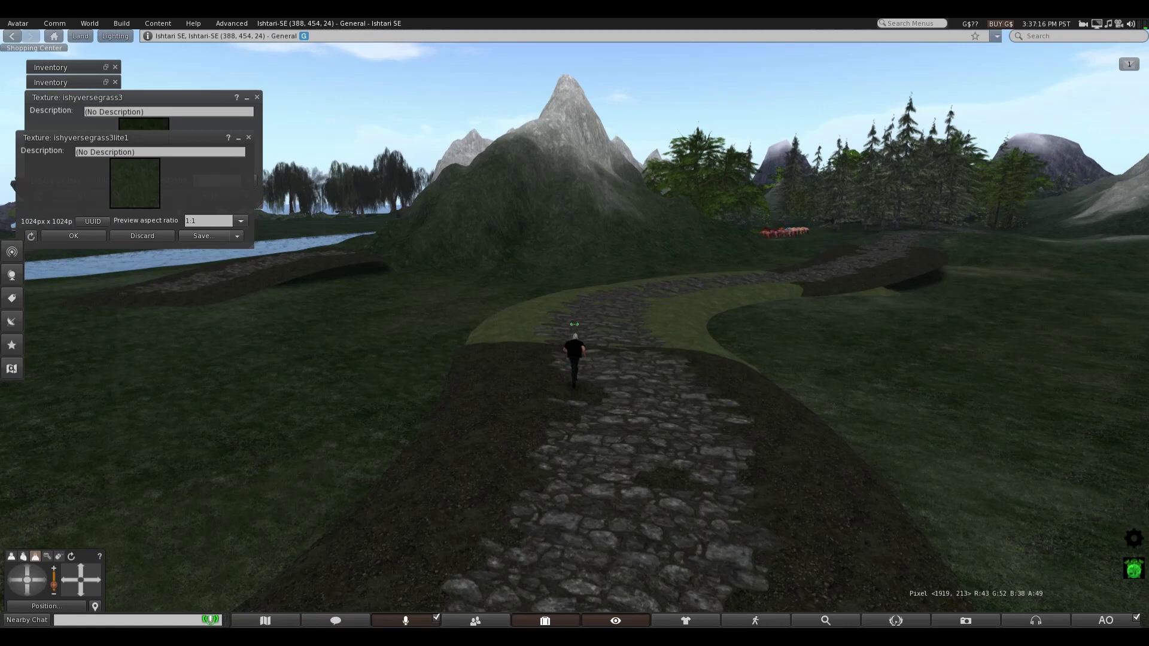
- Delete the detached dirt-edged path segment lying beside the water near the mountain
right_click(224, 282)
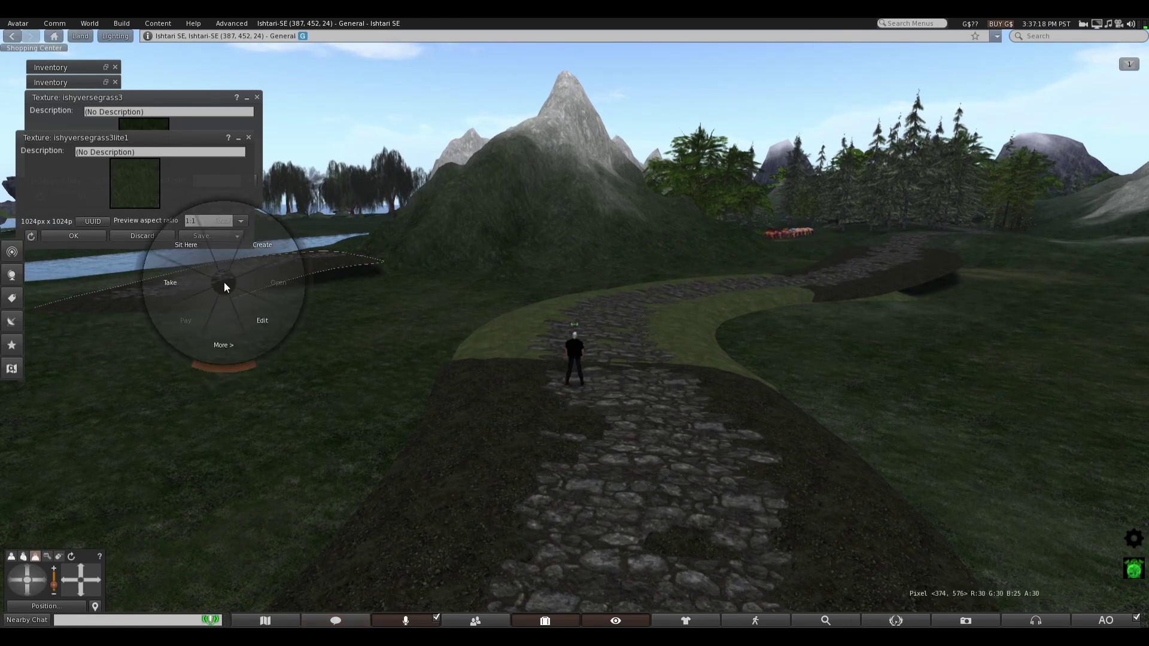
click(238, 305)
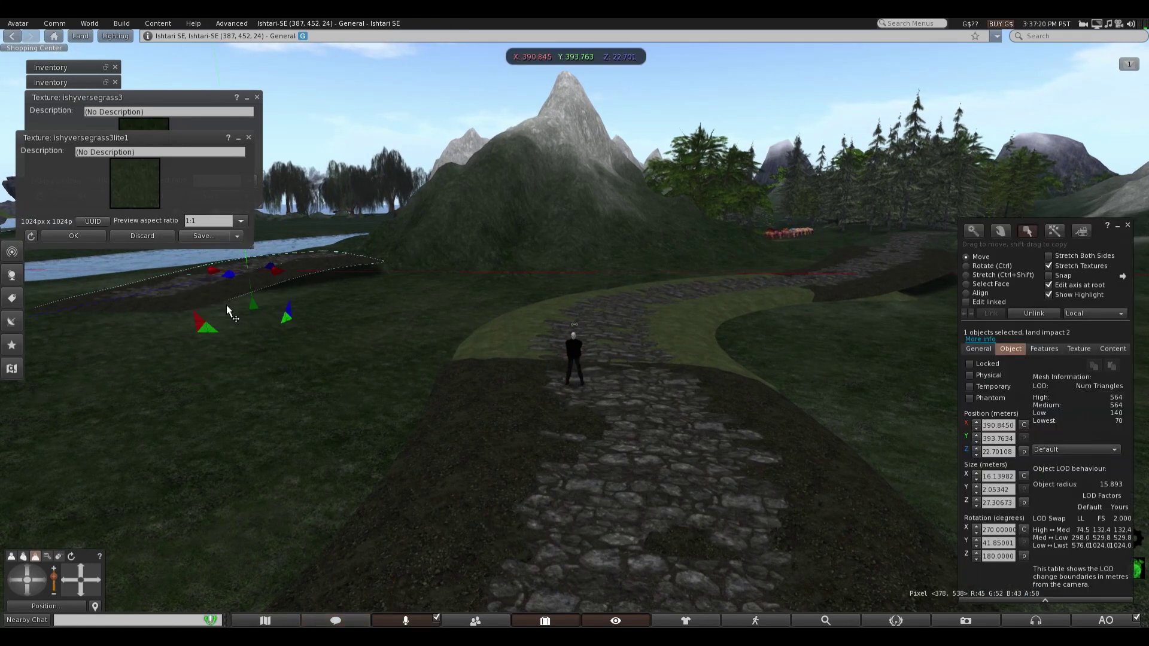
key(Delete)
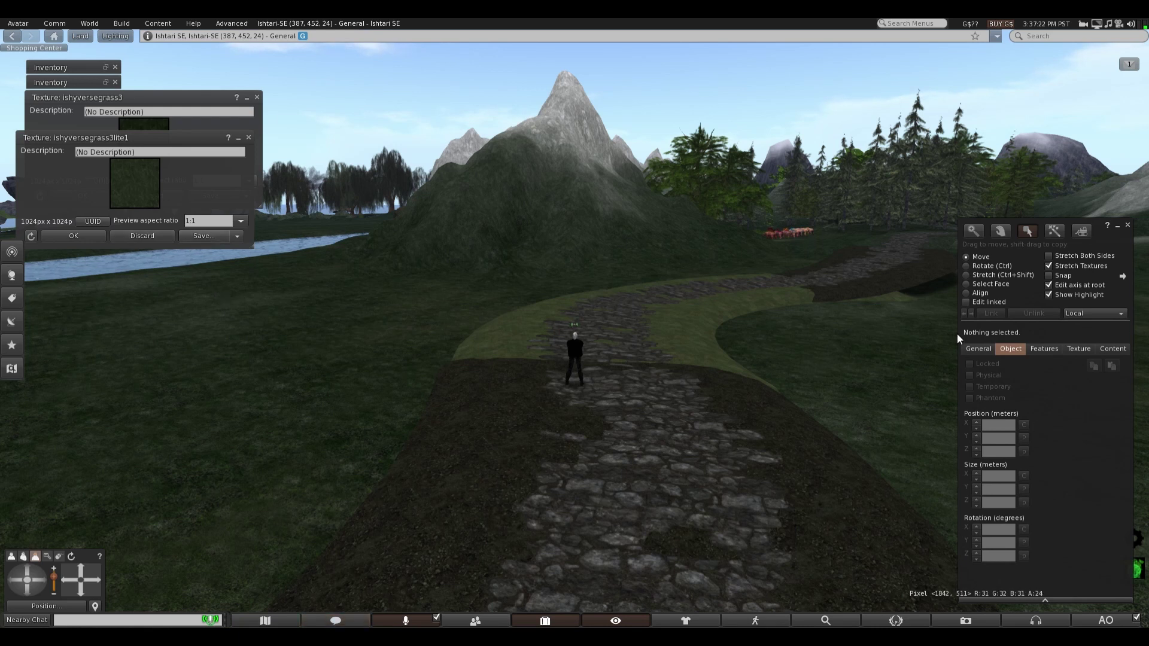
- Set the land editing tool to Raise with a large brush size and a reduced strength
drag(1107, 237, 176, 87)
right_click(401, 332)
click(406, 375)
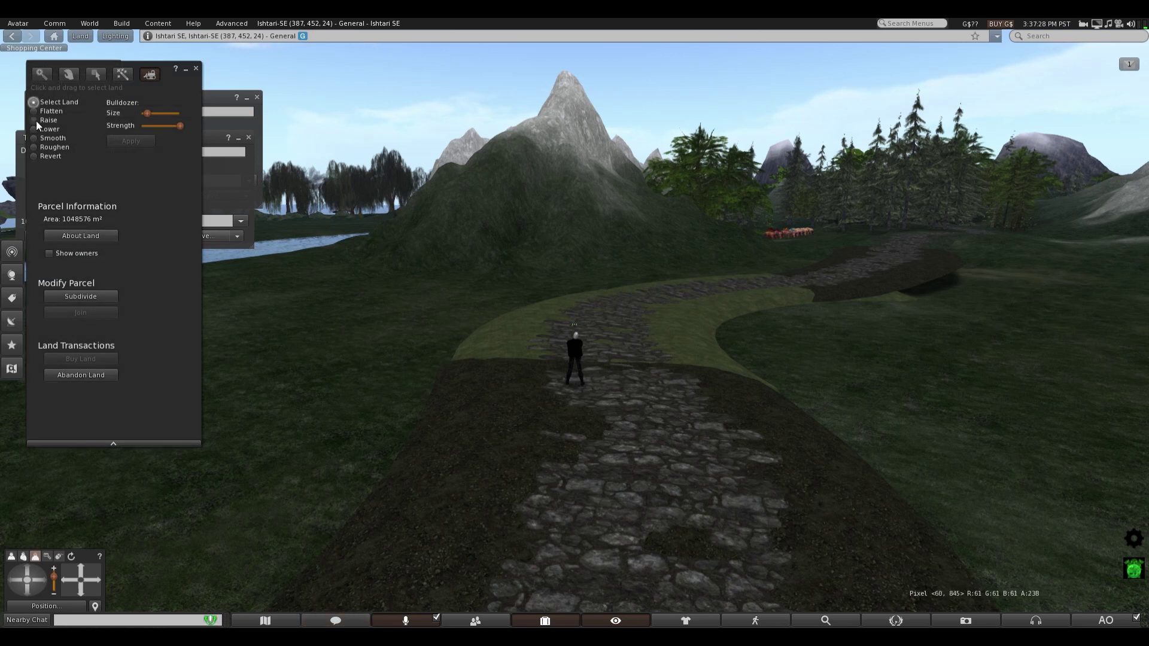
click(34, 121)
click(172, 113)
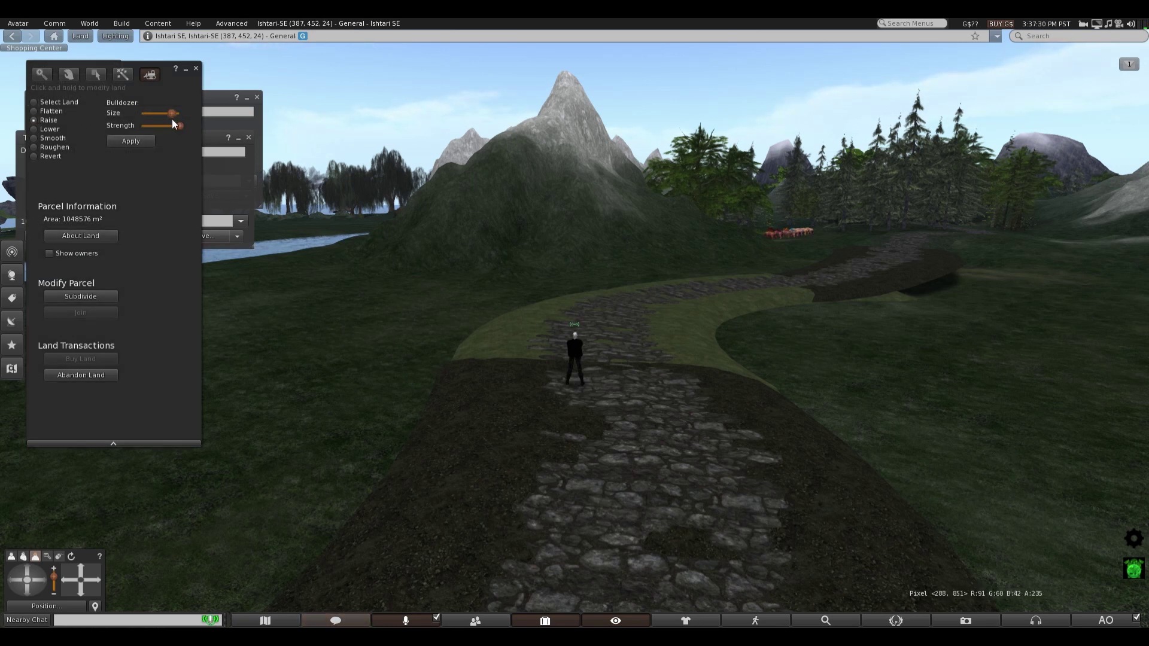
click(149, 126)
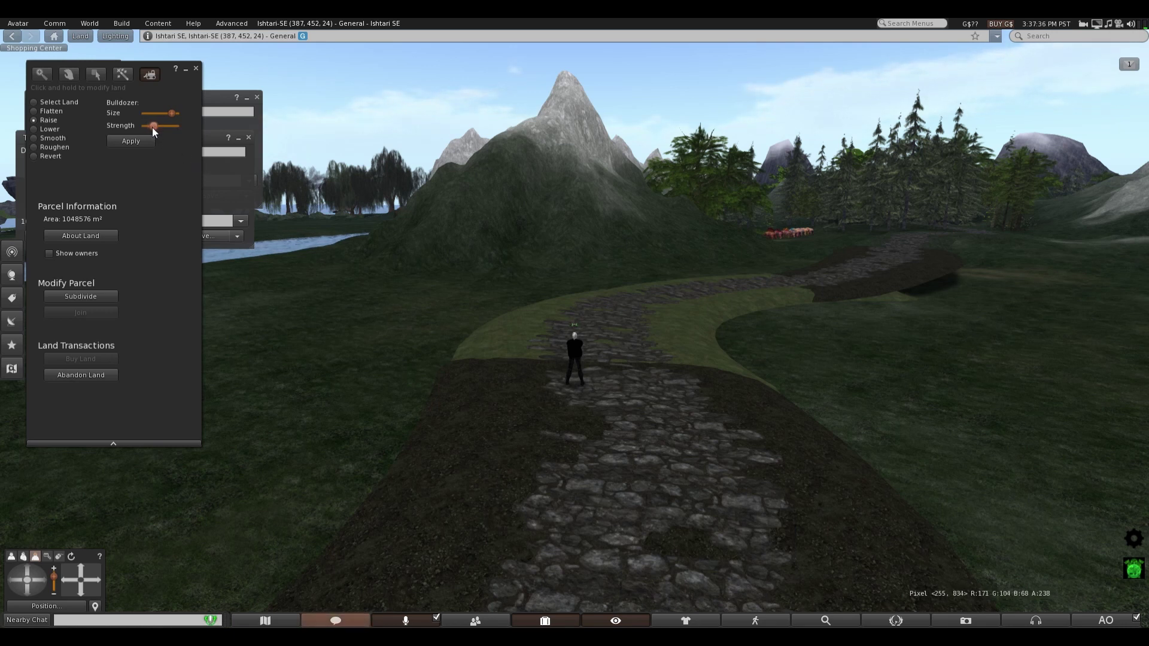
click(389, 338)
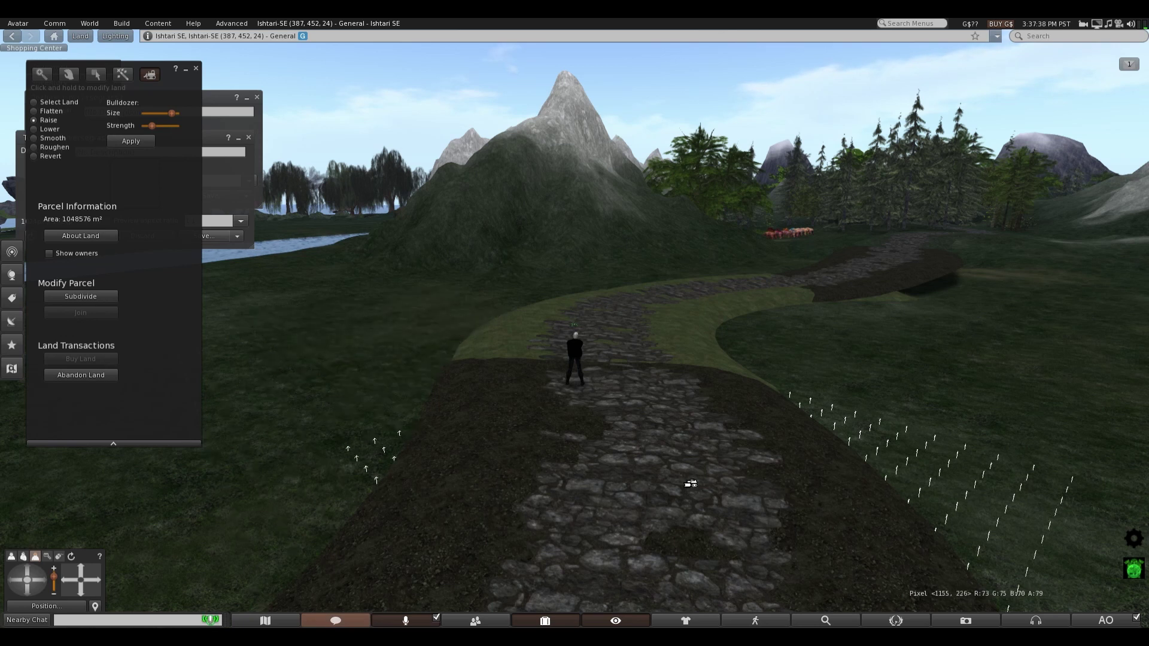
- Follow the light-green grass-edged curve to the dirt-edged segment, inspecting how the path edges meet the terrain
key(Up)
key(Right)
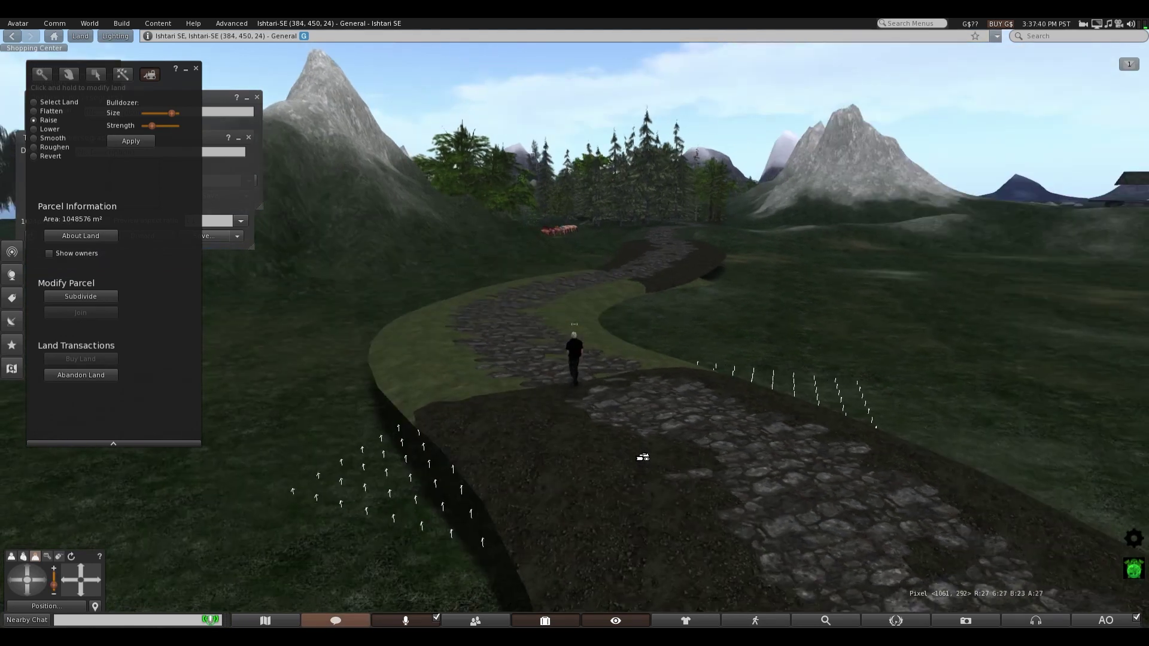
key(Up)
key(Right)
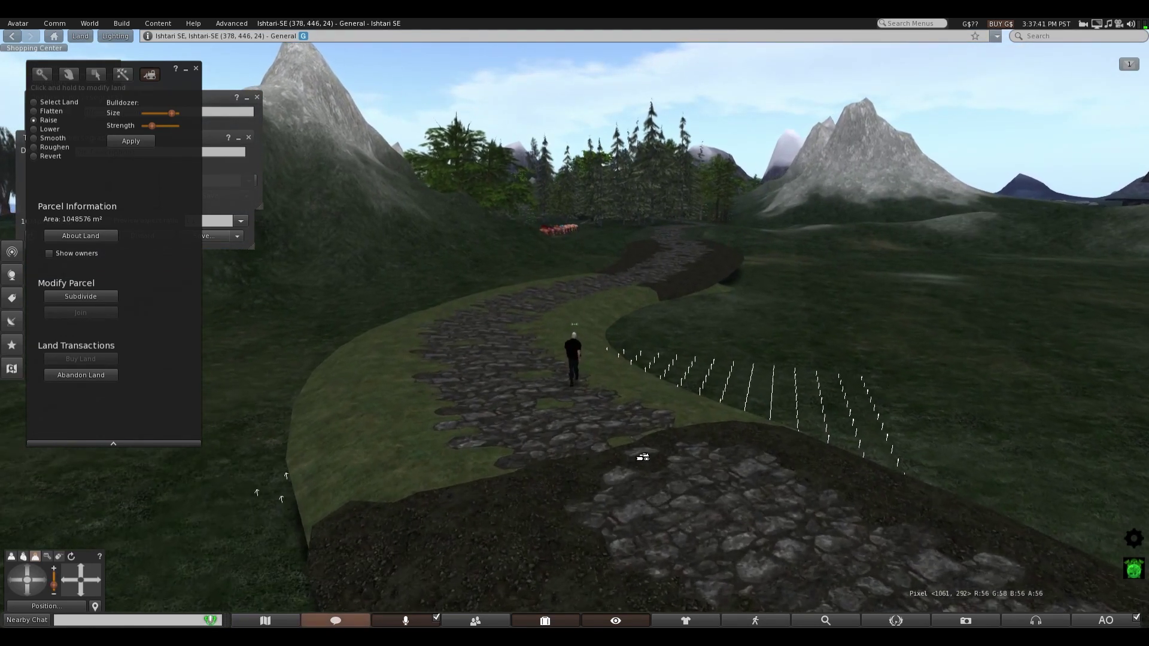
key(Up)
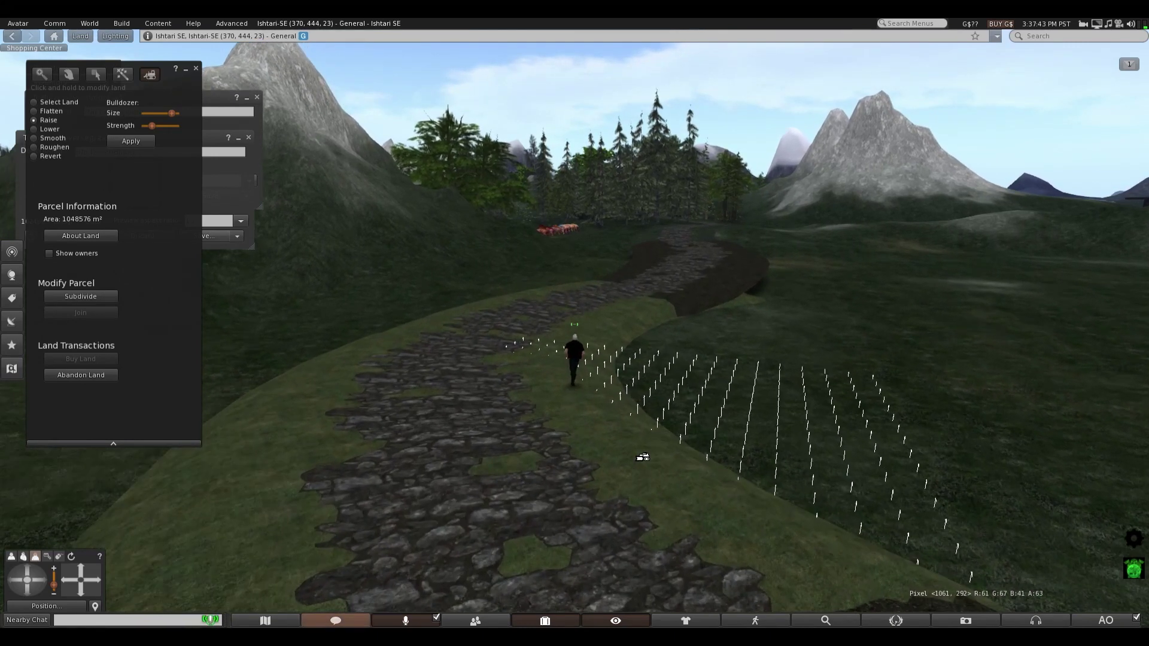
key(Up)
key(Right)
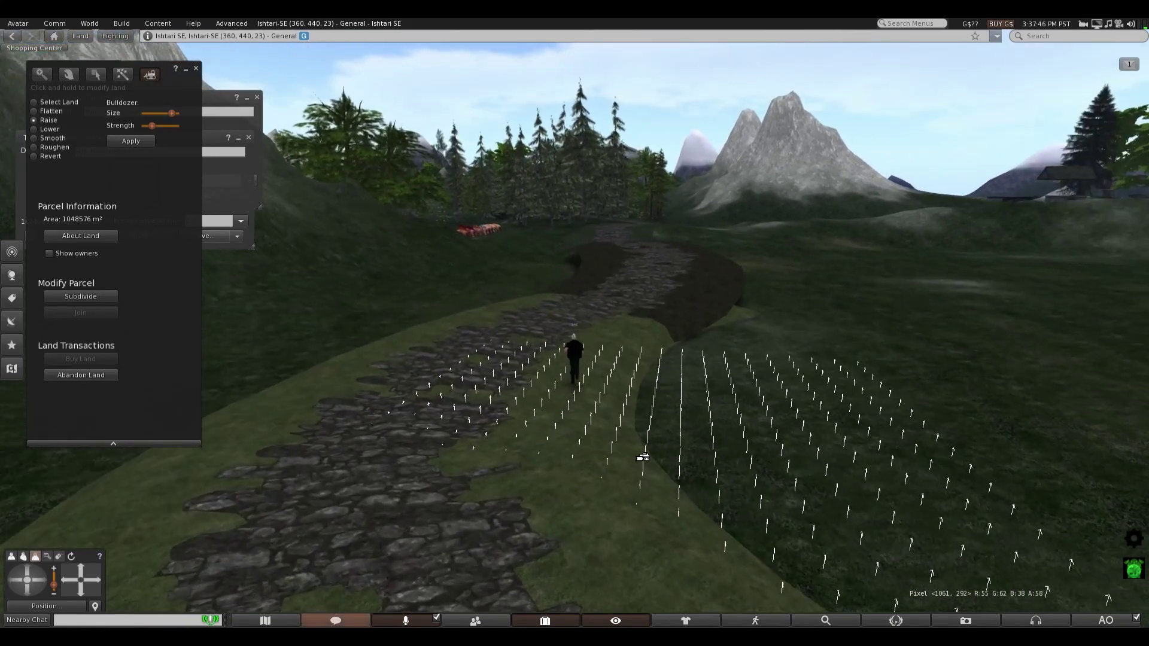
key(Up)
key(Right)
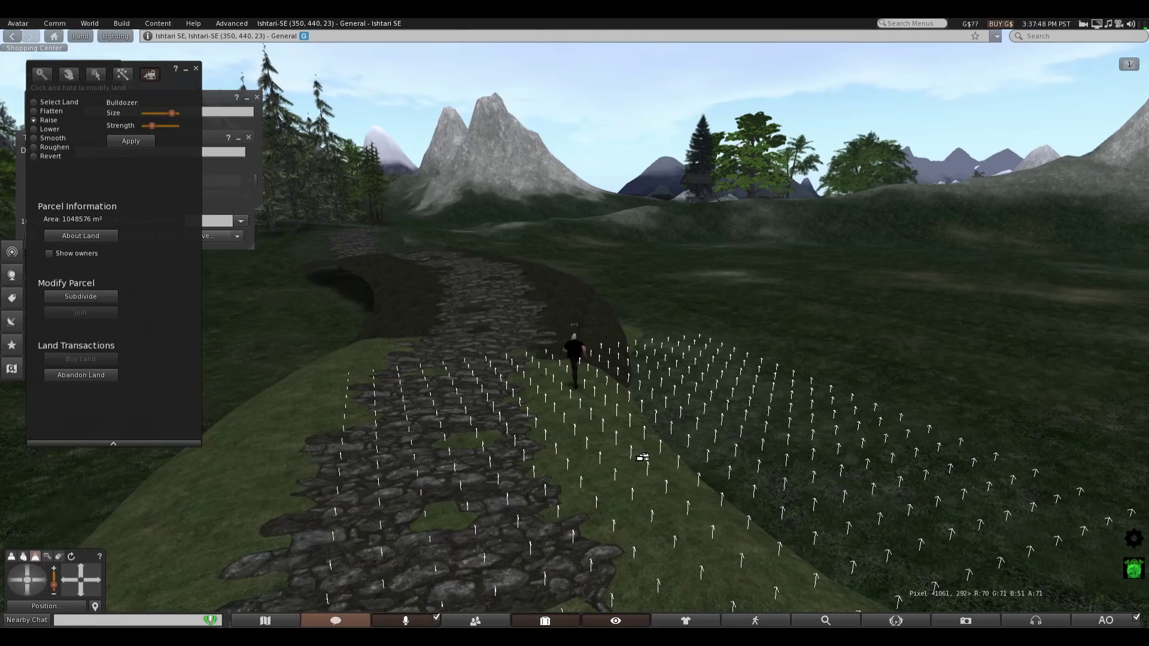
key(Up)
key(Left)
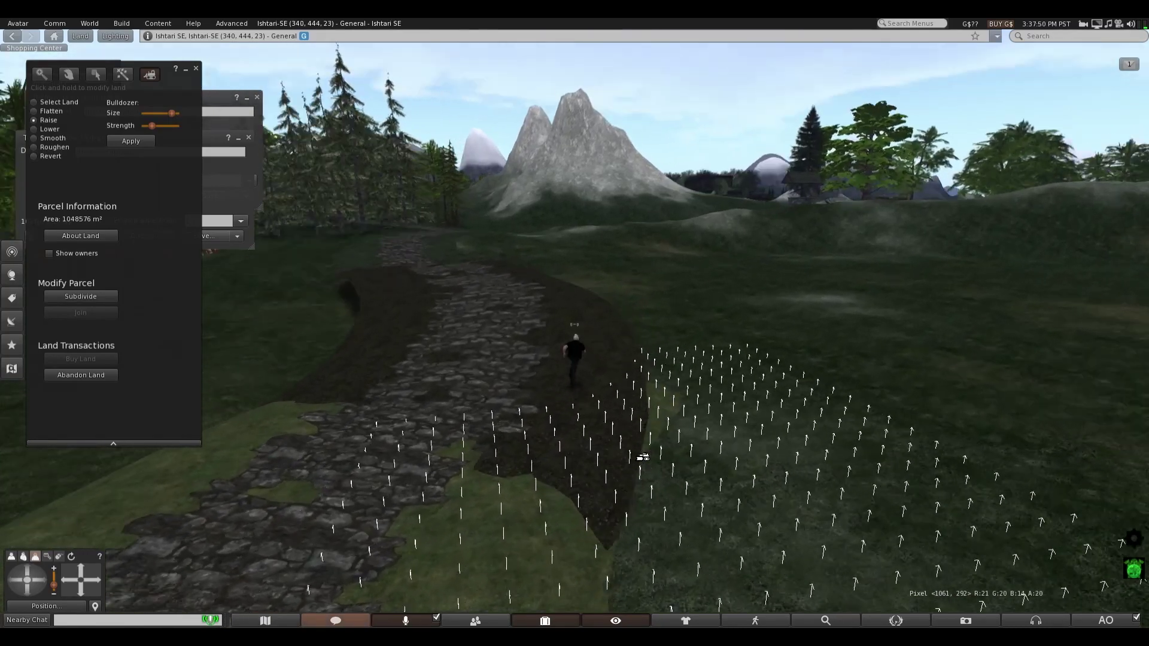
- Walk along the dirt-edged segment toward the forest and turn back to face the castle, inspecting its raised edges
key(Up)
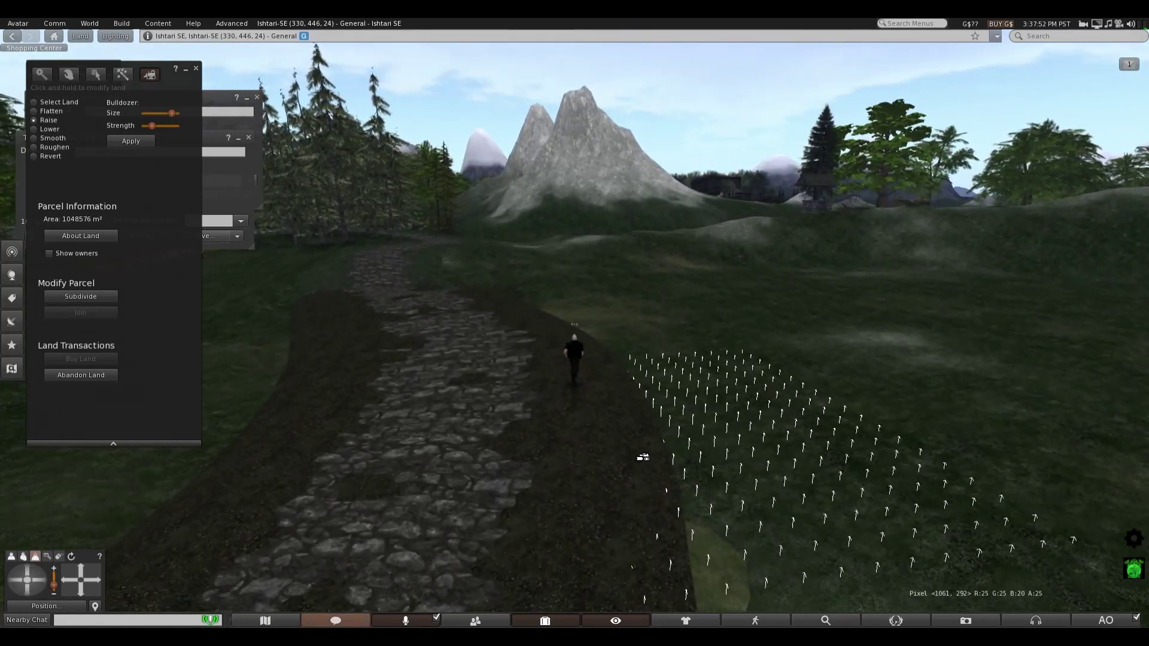
key(Left)
key(Up)
key(Left)
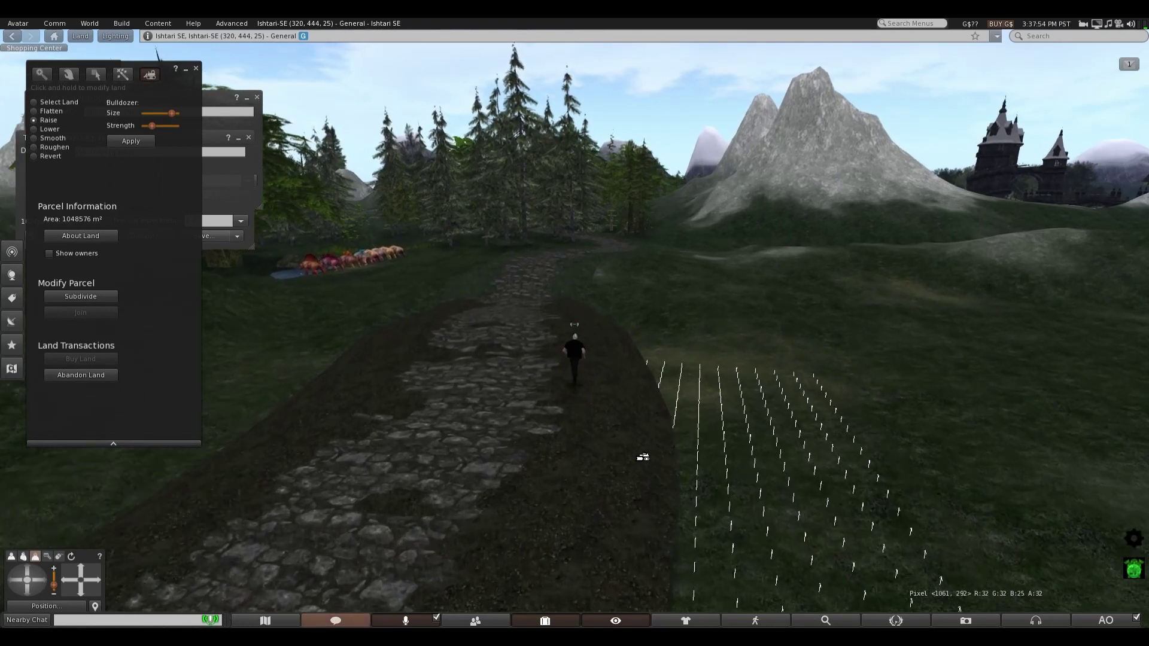
key(Up)
key(Left)
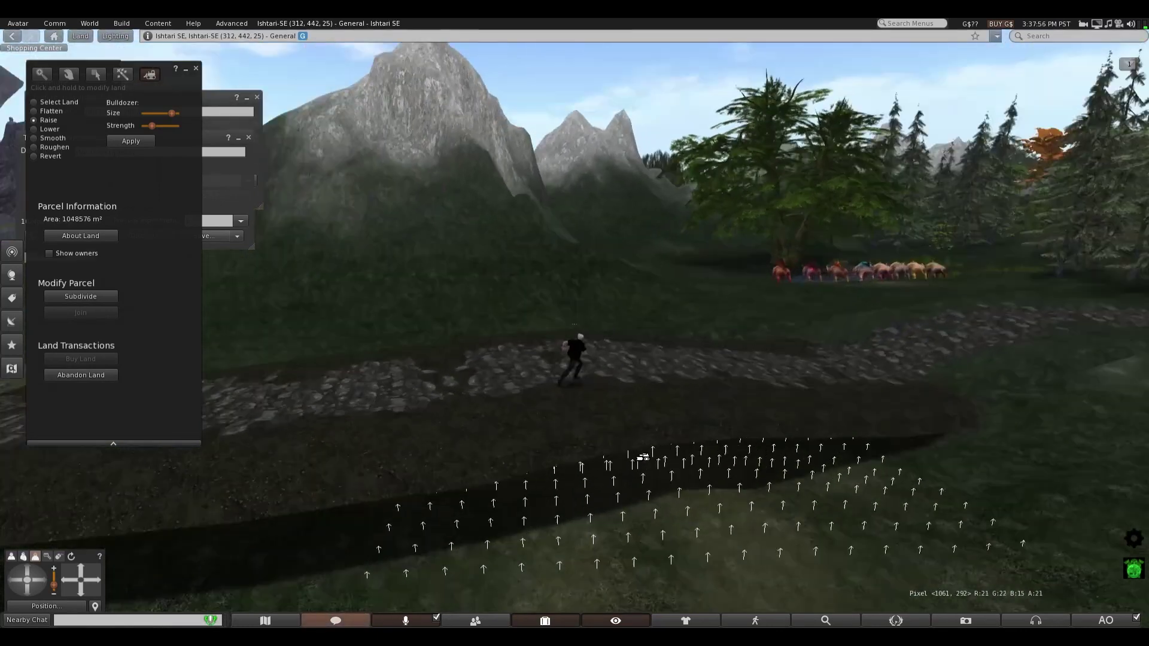
key(Up)
key(Left)
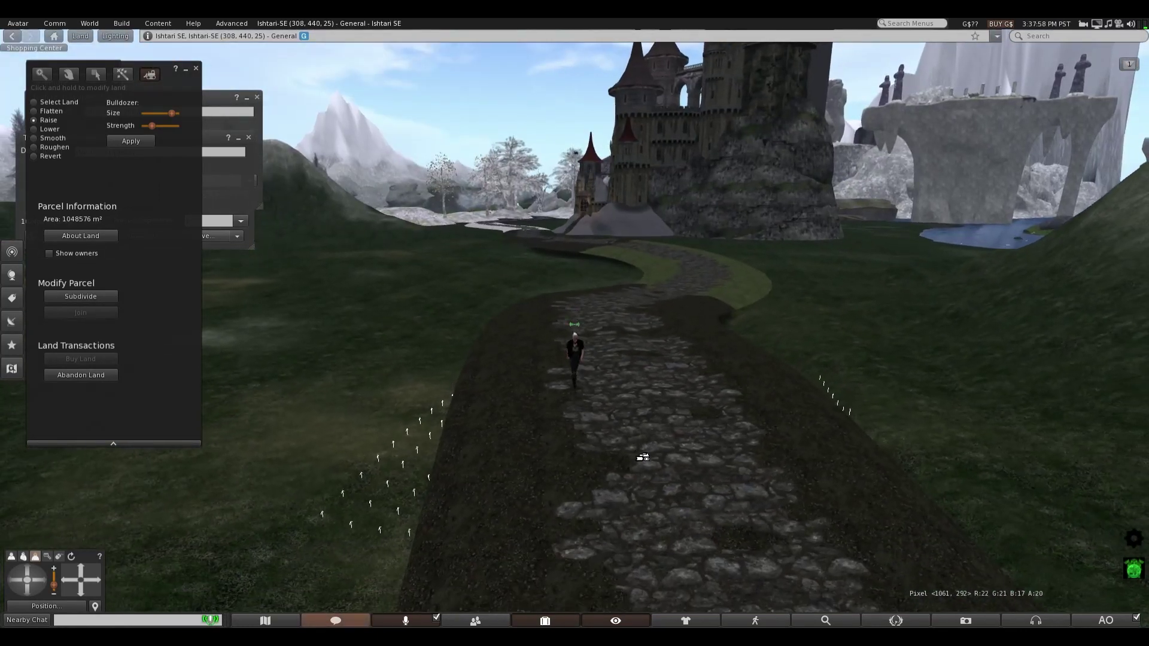
- Inspect where the dirt-edged segment meets the grass-blended stone stretch, and stand on its dirt border facing the castle
key(Up)
drag(642, 457, 642, 457)
key(Down)
key(Left)
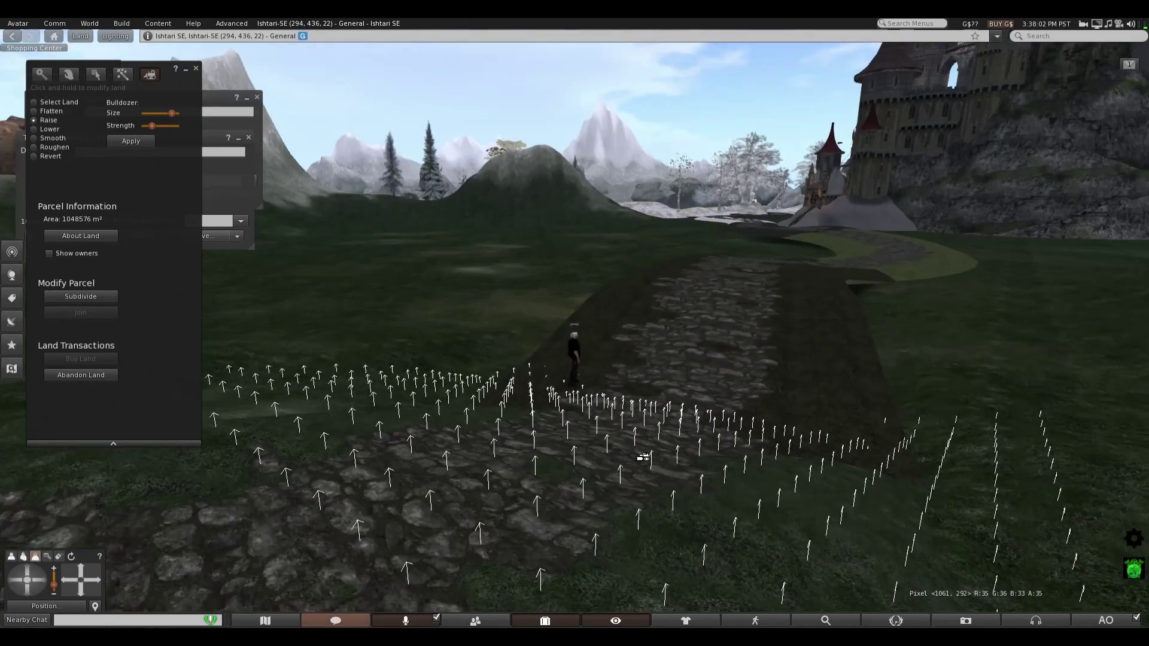
key(Up)
key(Right)
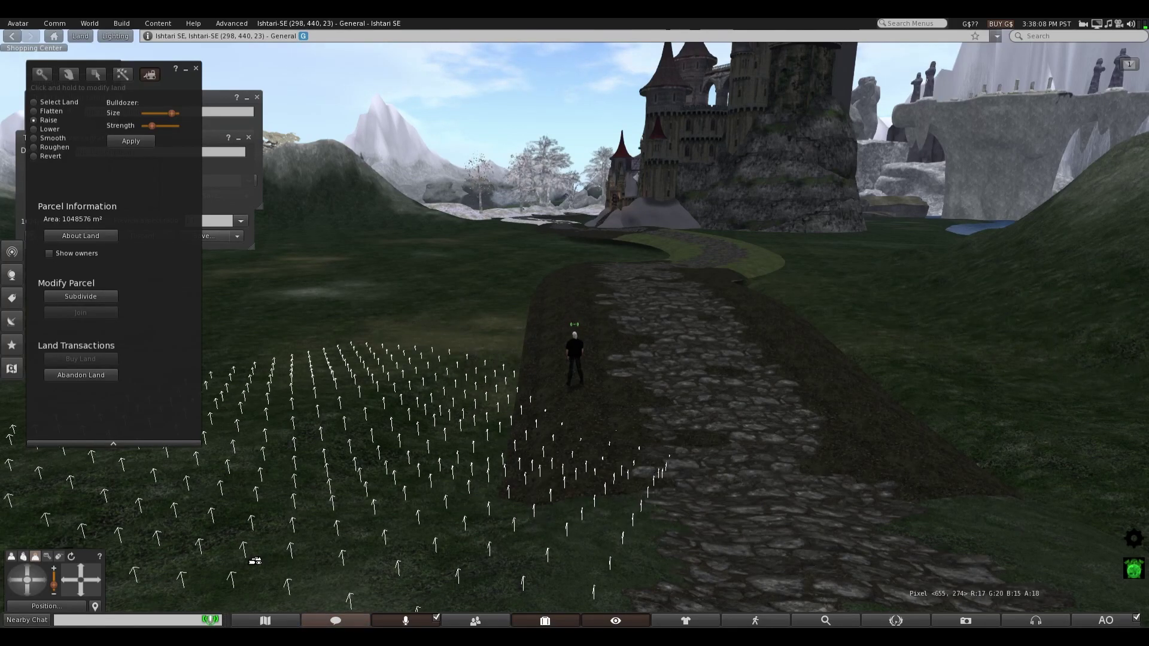
- Raise the terrain along both sides of the dirt-edged segment so grass covers its outer edges
click(27, 566)
scroll(664, 323, down, 3)
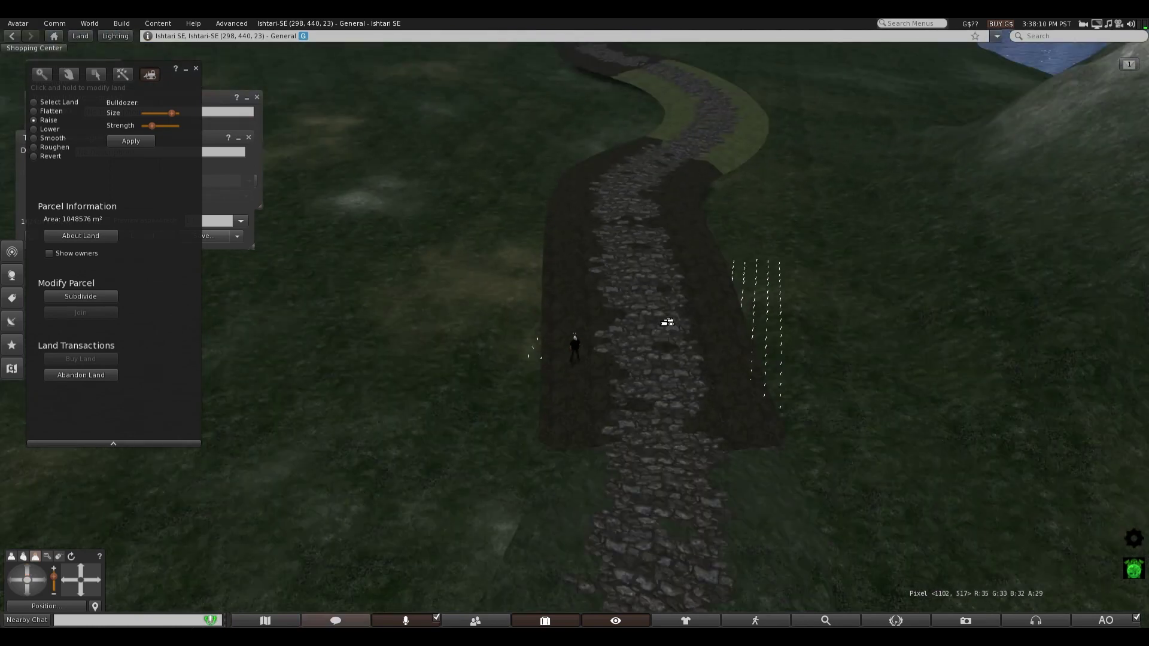
scroll(572, 427, up, 3)
drag(584, 436, 588, 423)
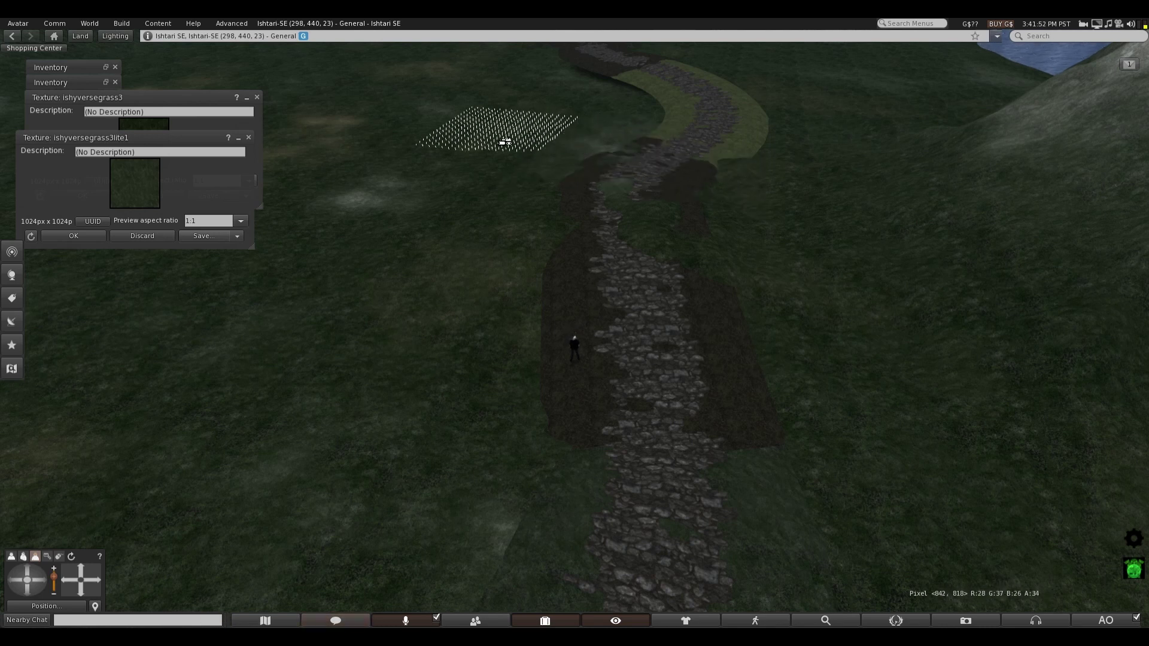
drag(747, 259, 680, 348)
drag(526, 376, 559, 318)
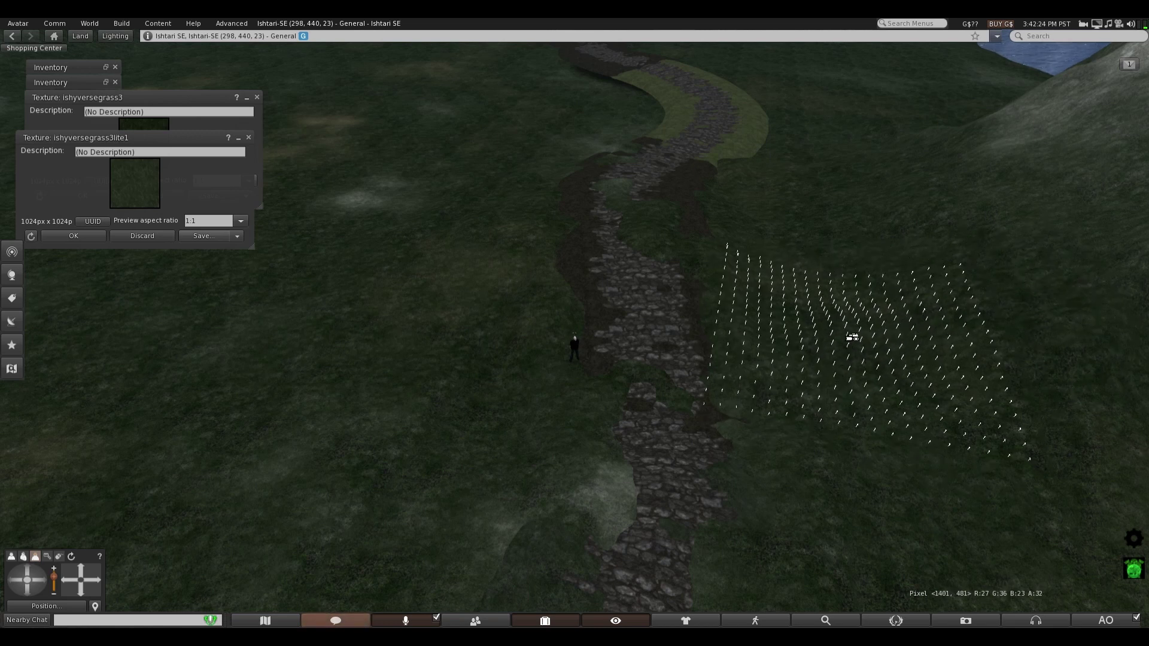
drag(846, 315, 840, 315)
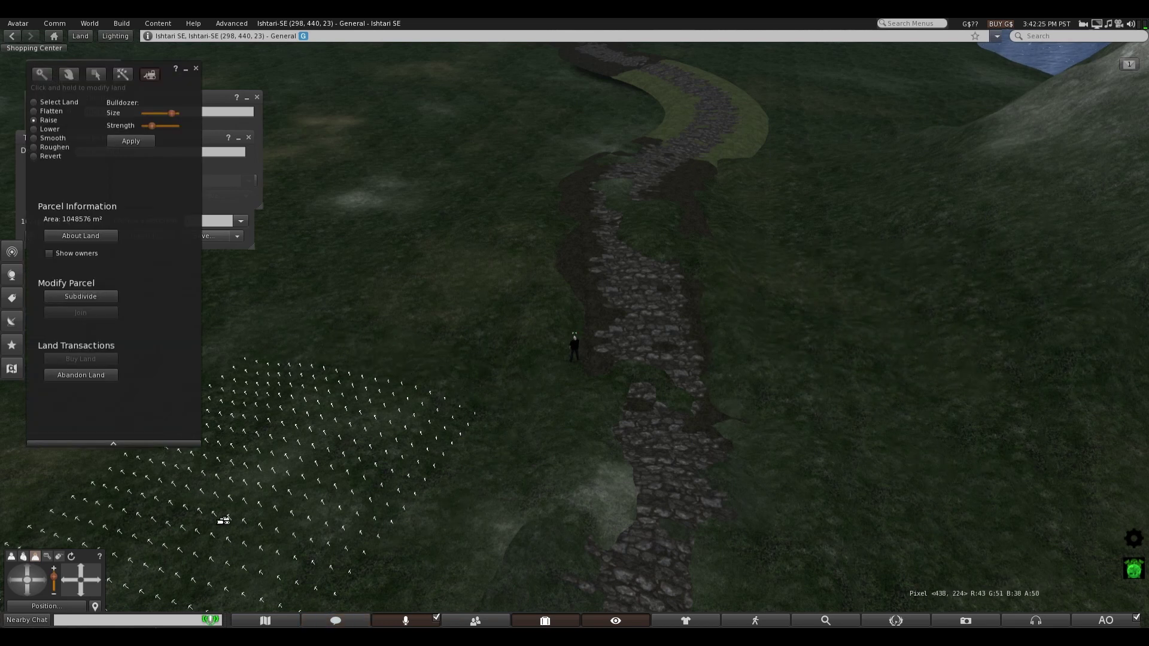
- Raise more ground beside the stone path, working from the avatar toward the light-green curve near the castle
click(29, 587)
drag(876, 352, 875, 352)
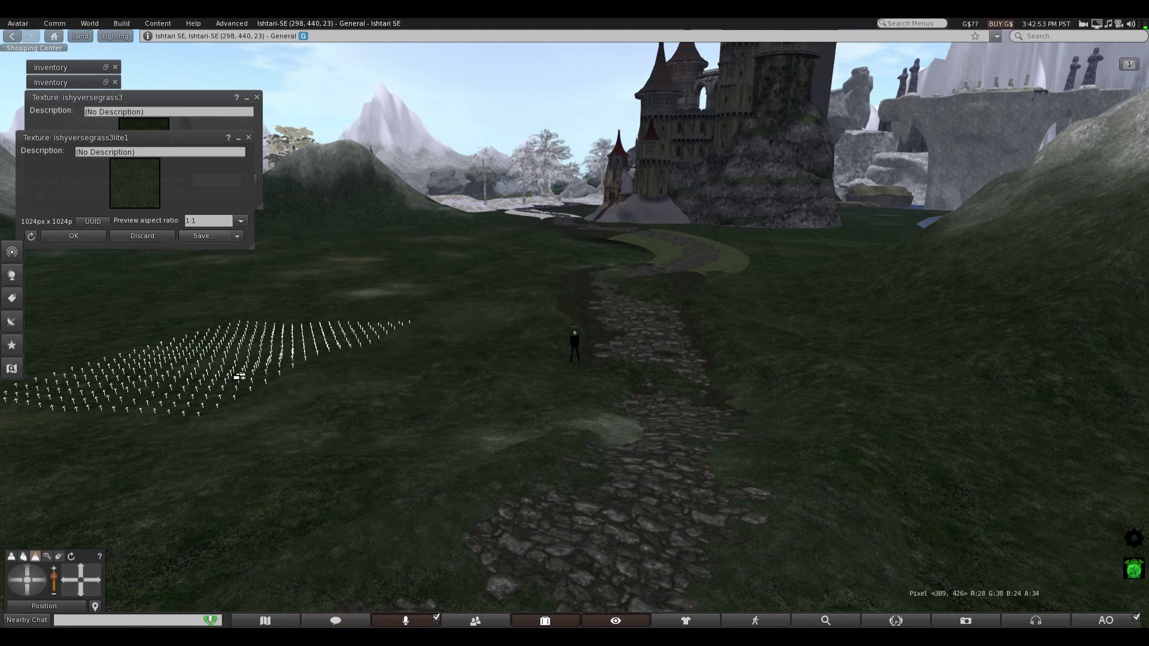
mouse_move(658, 362)
mouse_down()
mouse_move(810, 333)
mouse_move(837, 305)
mouse_up()
scroll(962, 259, up, 3)
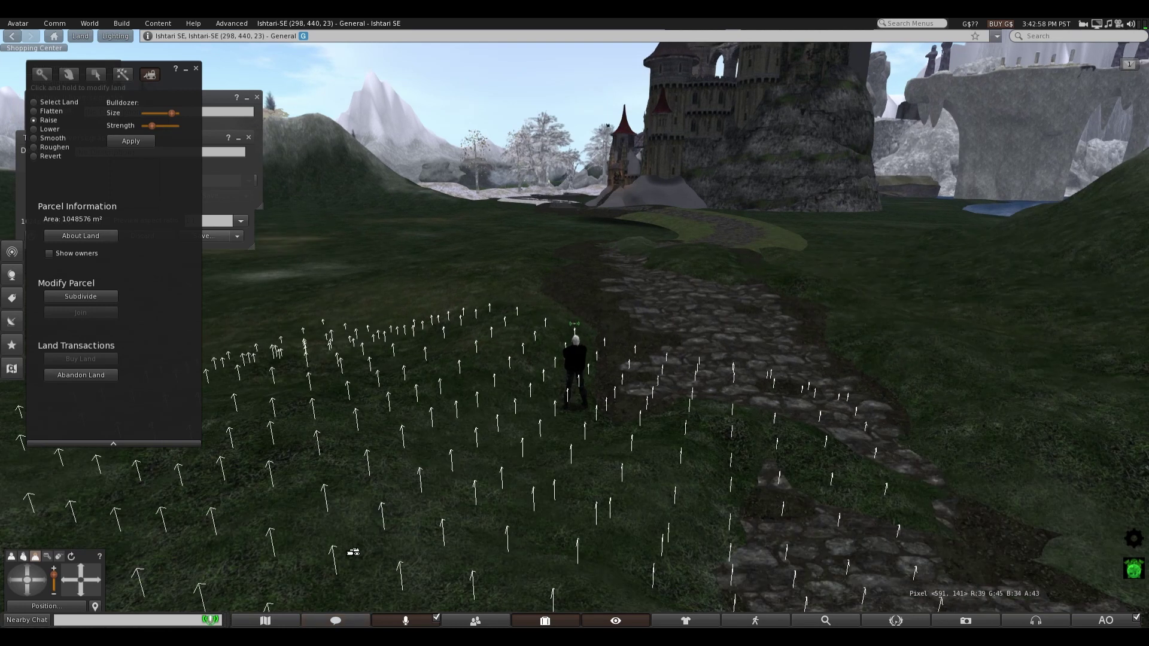
click(81, 568)
mouse_move(81, 568)
mouse_down()
mouse_move(94, 537)
mouse_move(187, 519)
mouse_move(263, 529)
mouse_up()
key(ctrl+5)
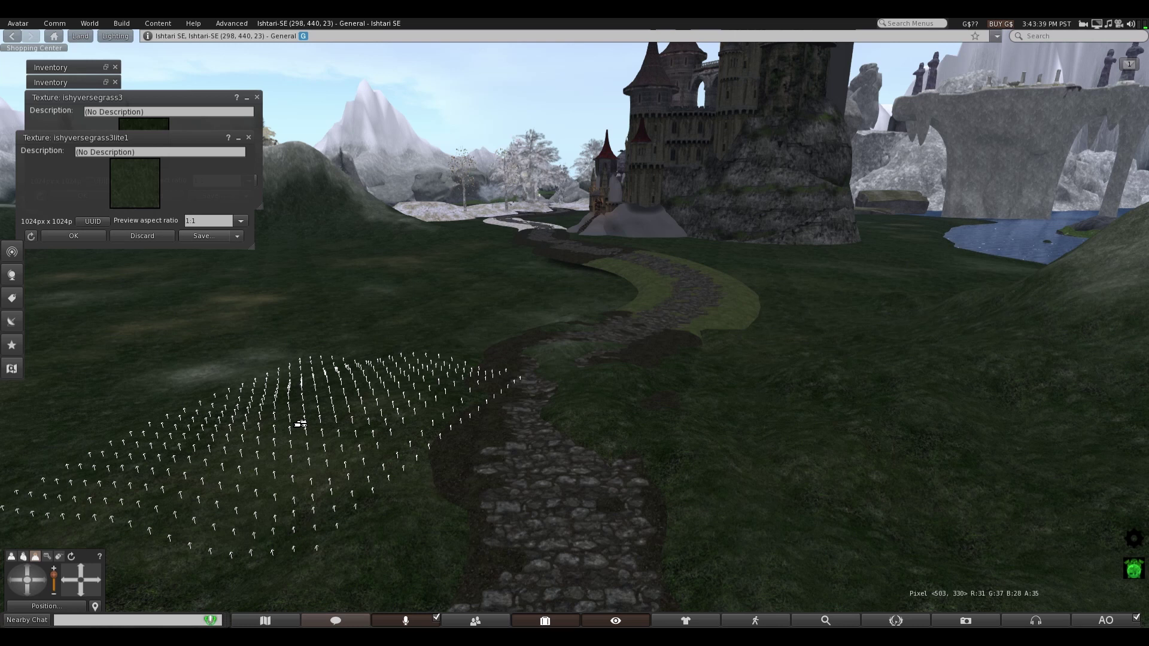
mouse_move(539, 385)
mouse_down()
mouse_move(469, 375)
mouse_move(825, 459)
mouse_up()
scroll(843, 493, down, 3)
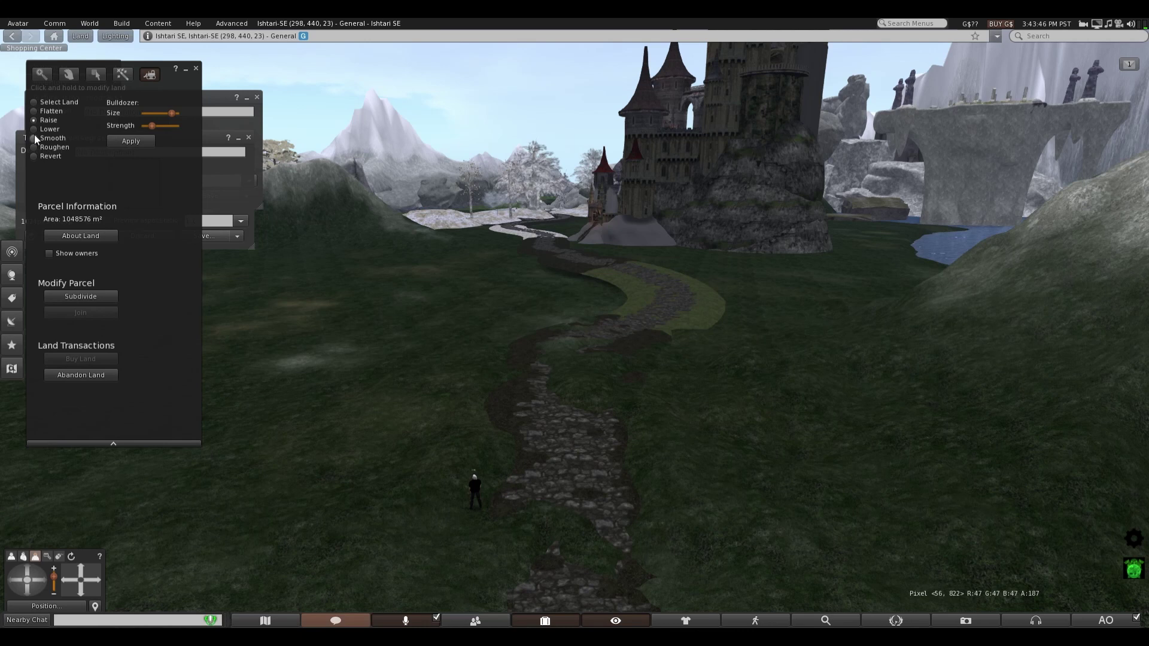
- Switch the land editing tool to Smooth with minimum strength and a smaller brush size
click(34, 138)
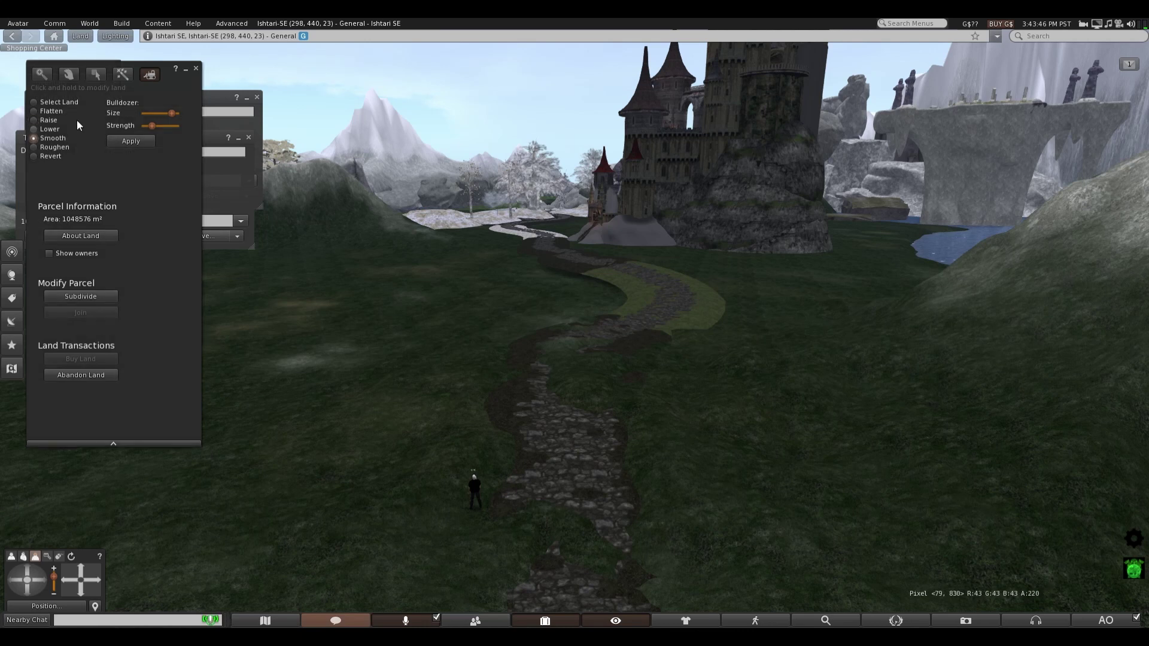
drag(150, 125, 142, 125)
click(156, 113)
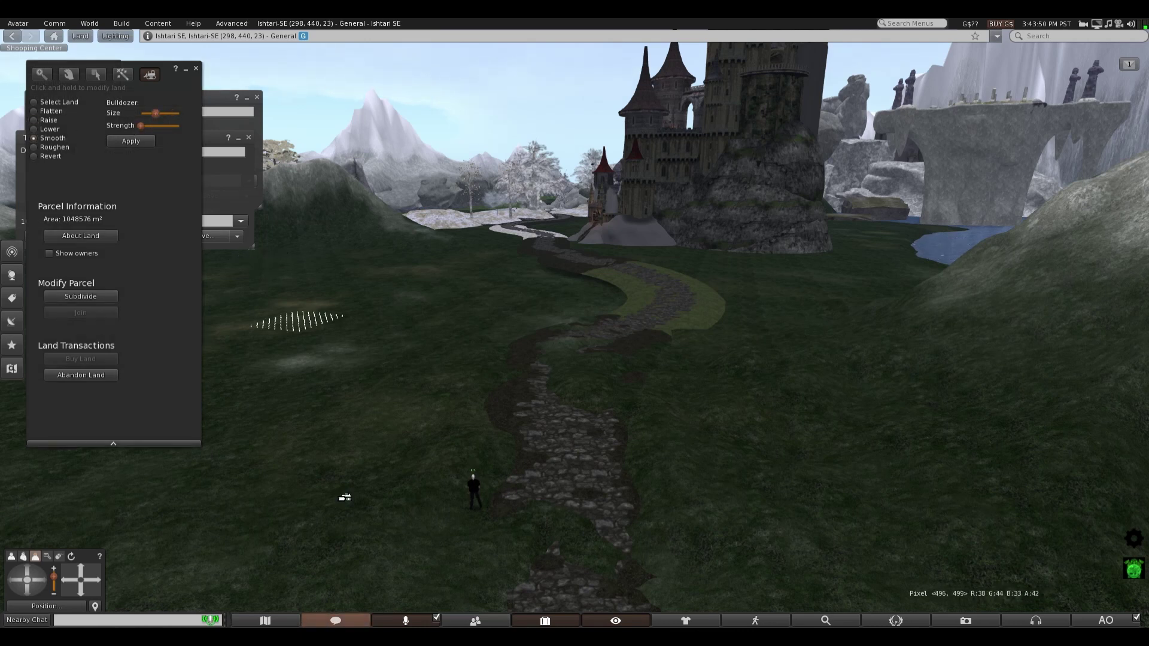
- Smooth the raised terrain on and beside the dirt-edged segment, evening out the bumps across the stone path
click(80, 593)
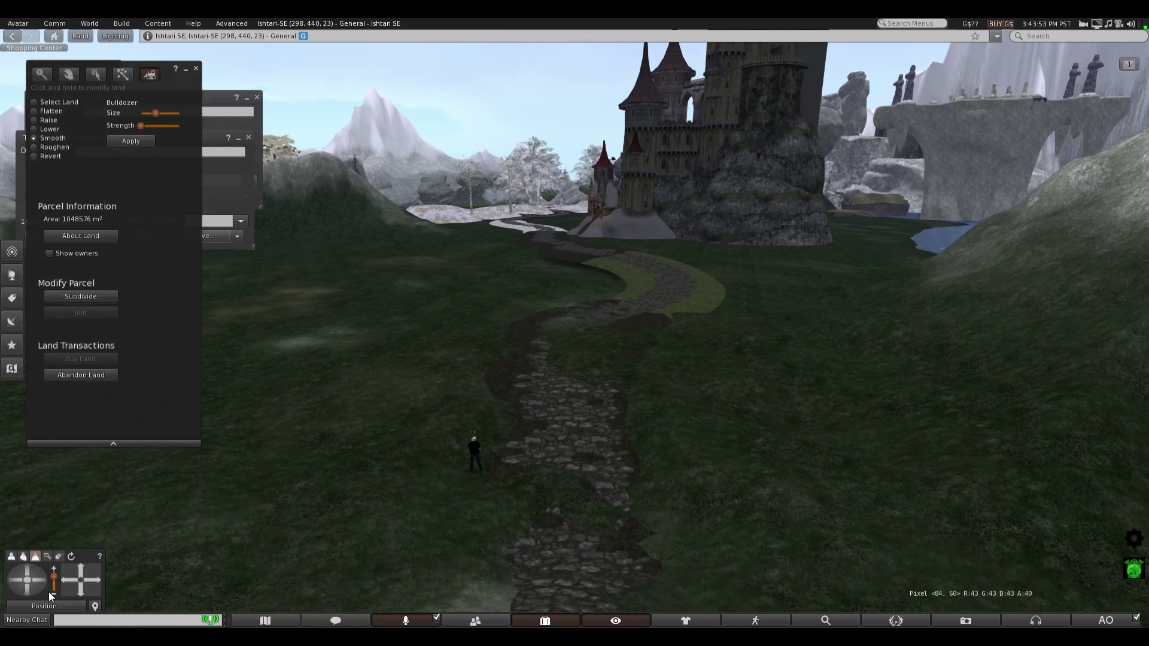
click(26, 587)
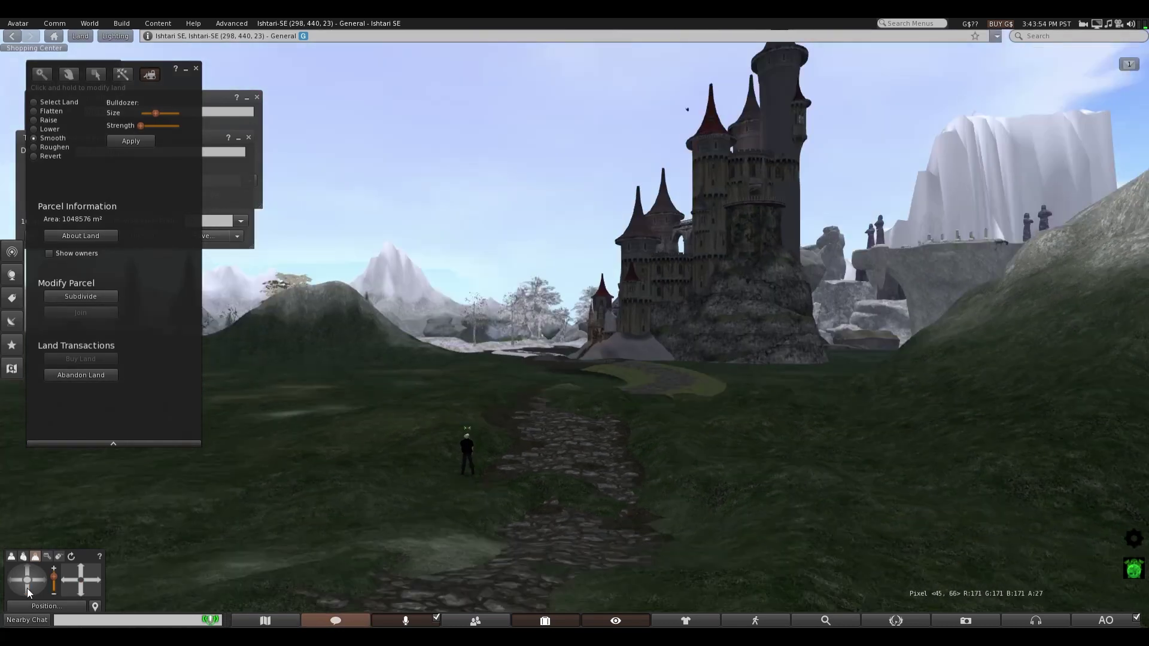
scroll(754, 533, up, 2)
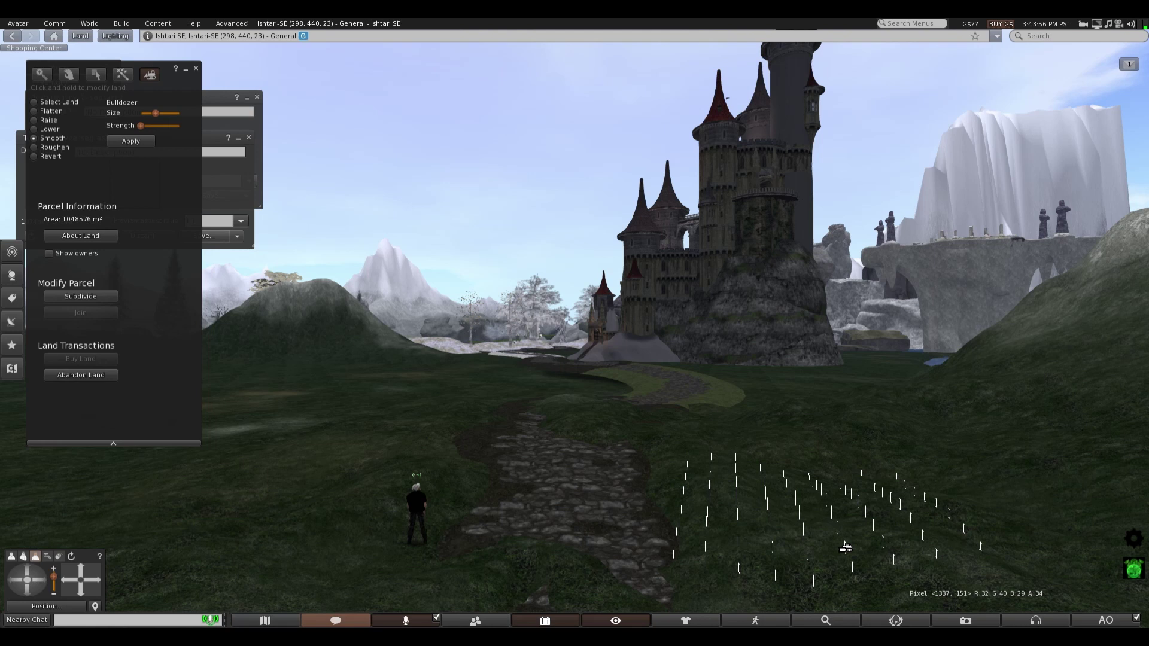
scroll(845, 548, down, 3)
click(845, 530)
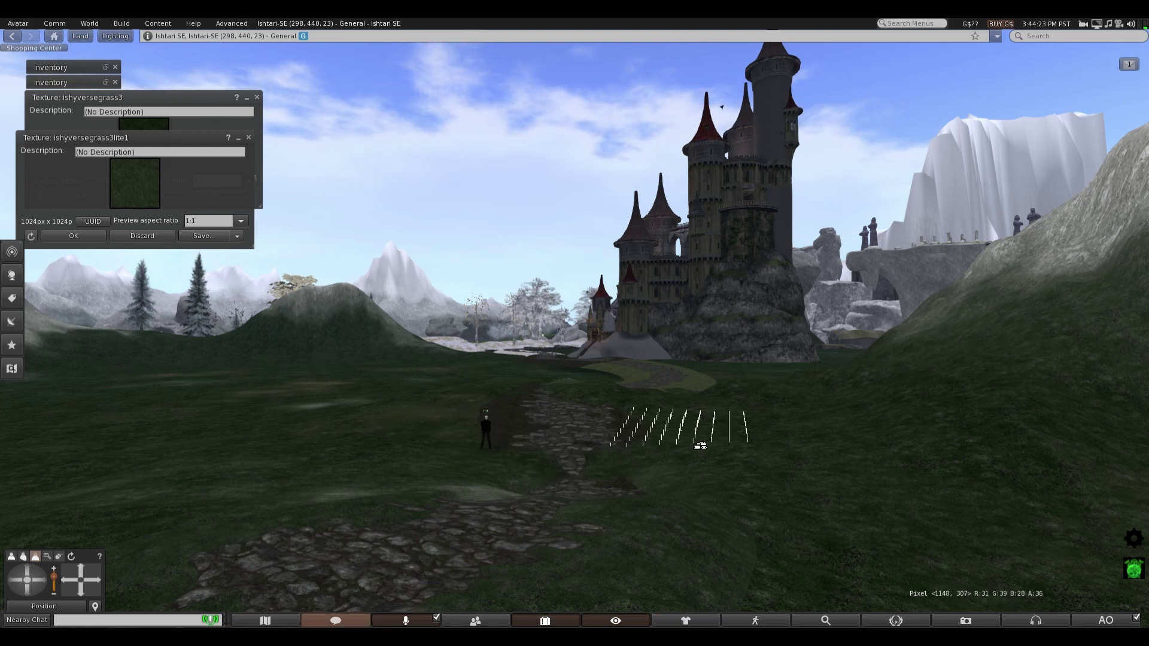
drag(694, 430, 469, 419)
scroll(507, 353, up, 4)
key(Escape)
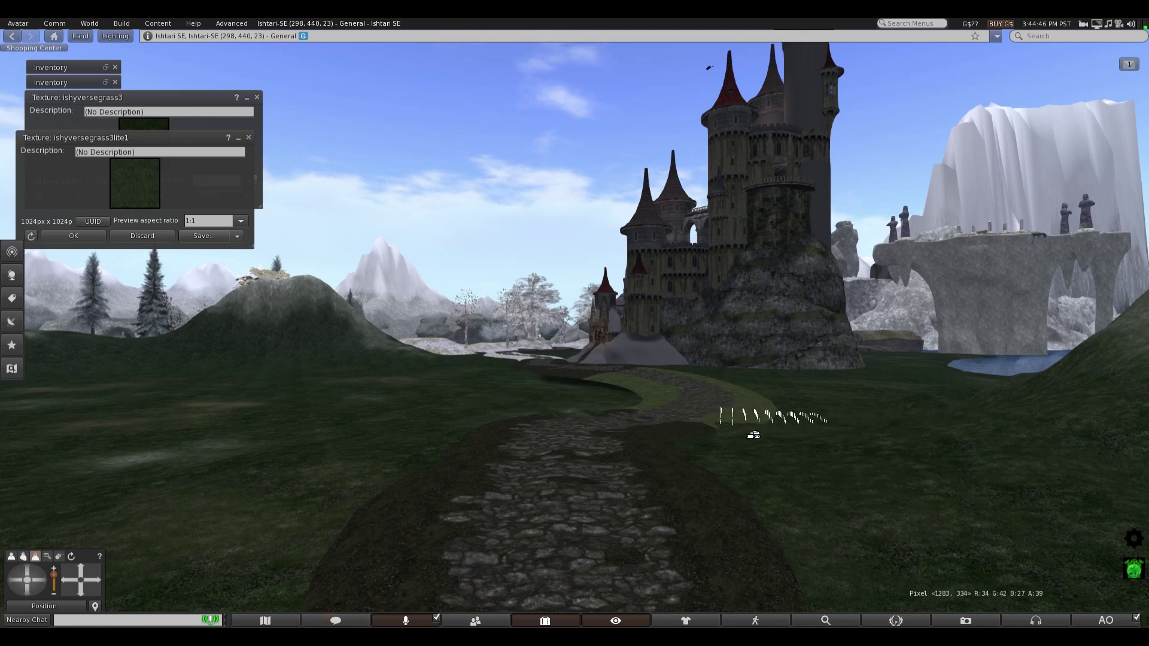
mouse_move(739, 441)
mouse_down()
mouse_move(969, 475)
mouse_move(596, 505)
mouse_move(908, 485)
mouse_up()
scroll(908, 485, down, 3)
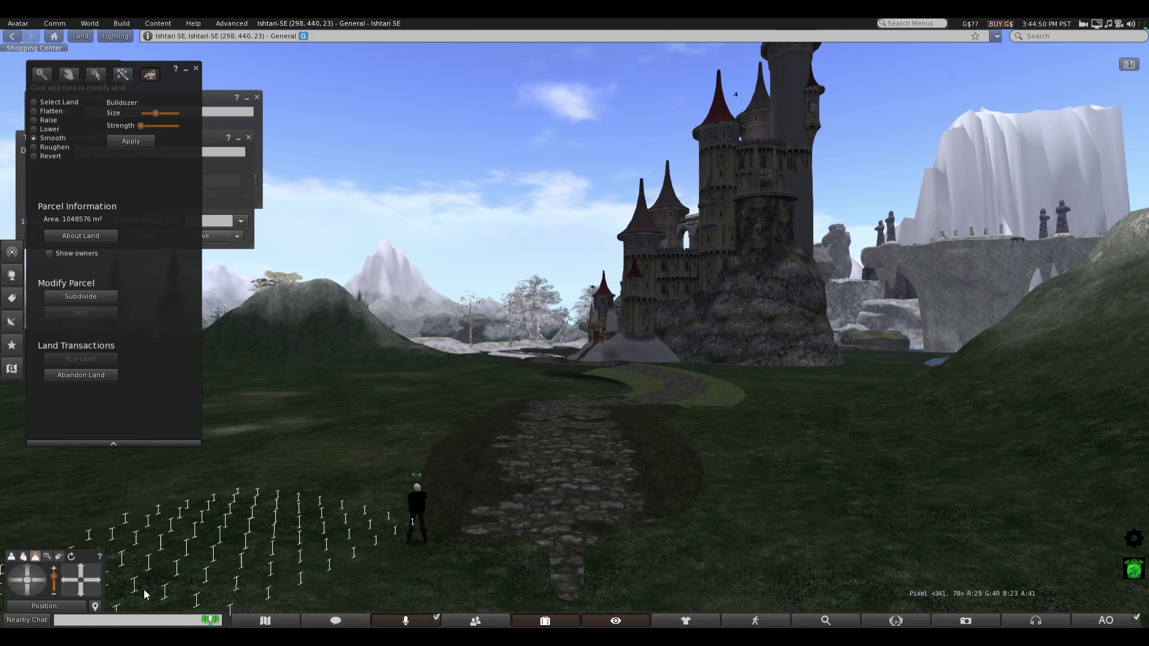
- Smooth the grassy ground along the dirt-edged stone path and in the open field beyond the avatar
click(31, 584)
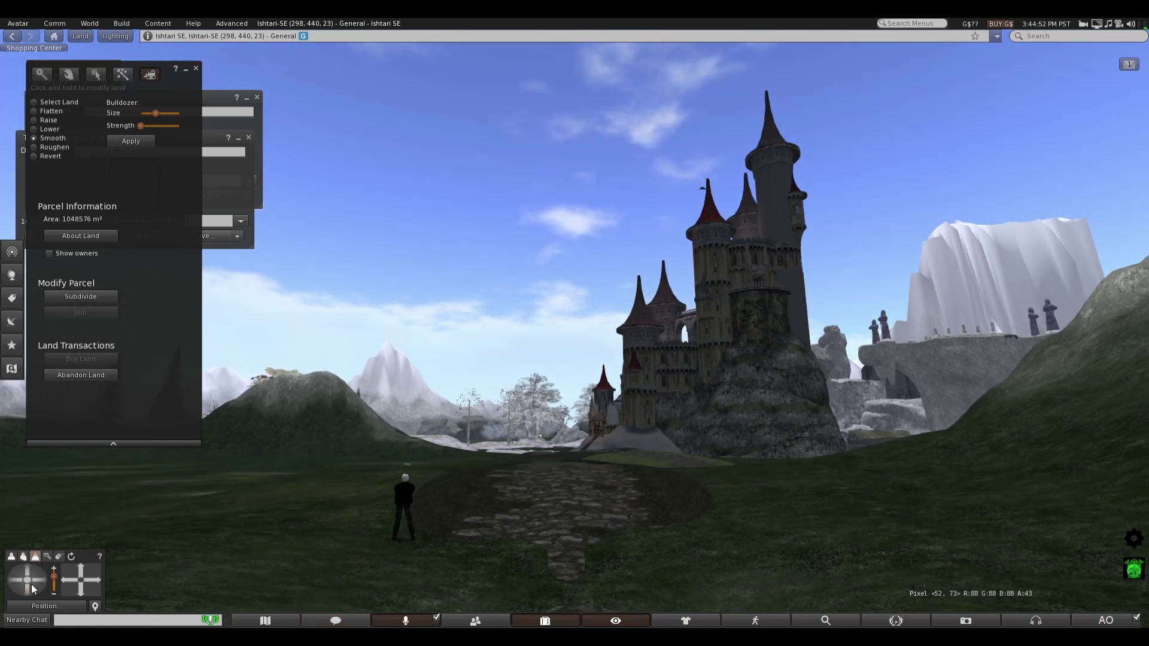
mouse_move(16, 587)
mouse_down()
mouse_move(59, 580)
mouse_move(24, 569)
mouse_up()
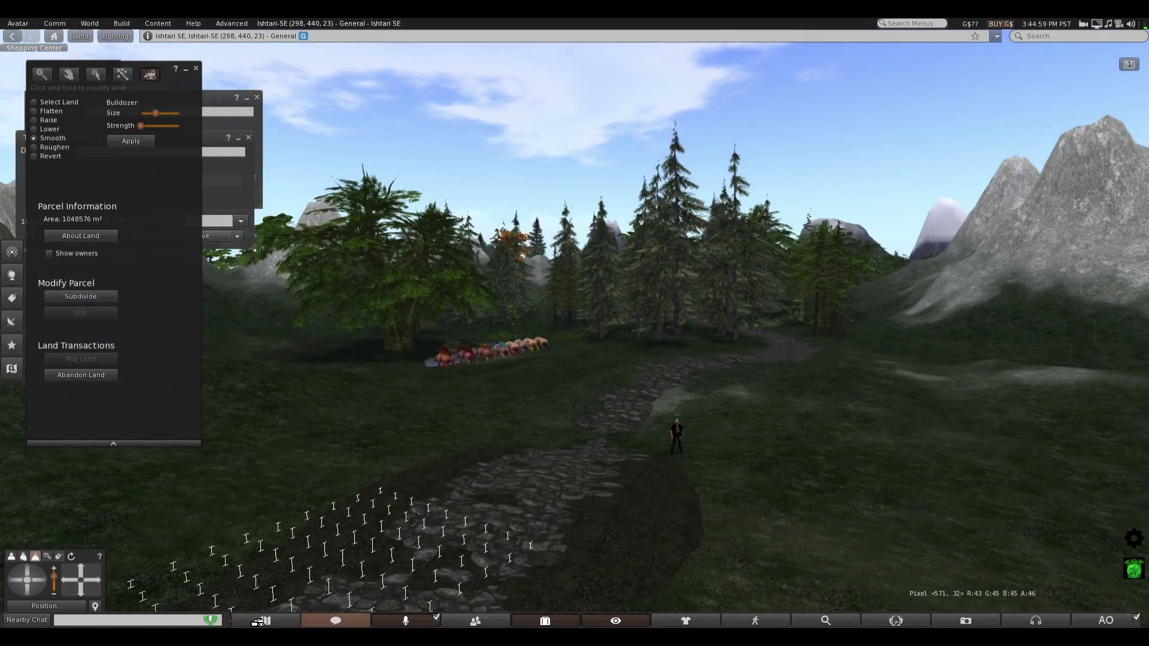
scroll(478, 529, down, 3)
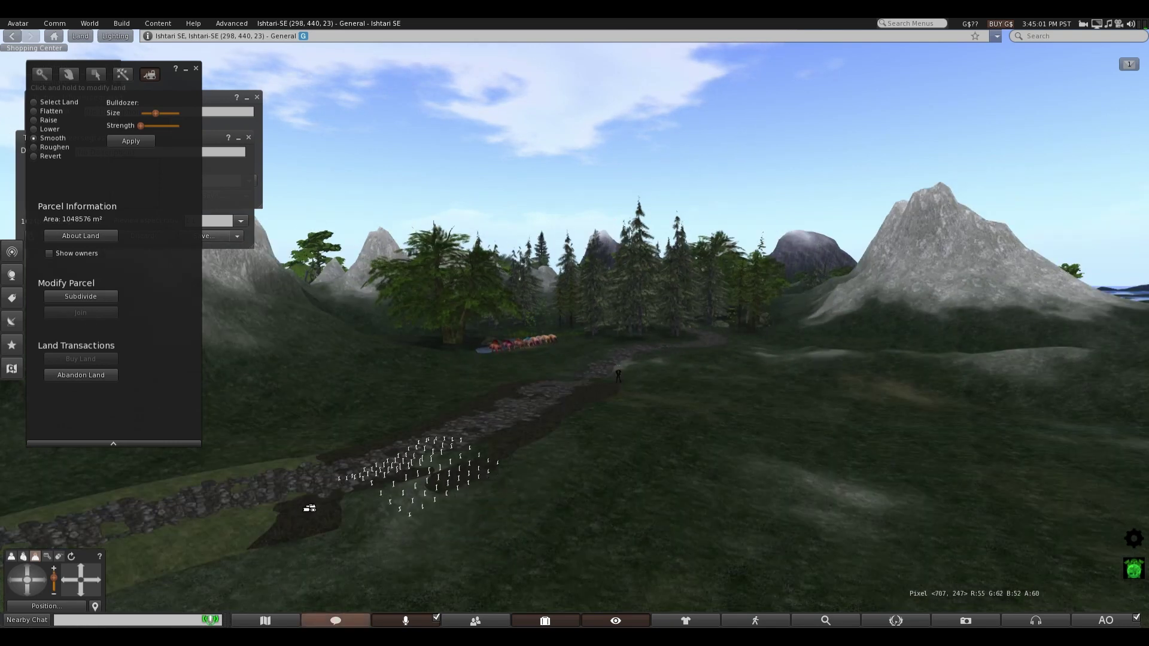
drag(30, 584, 29, 585)
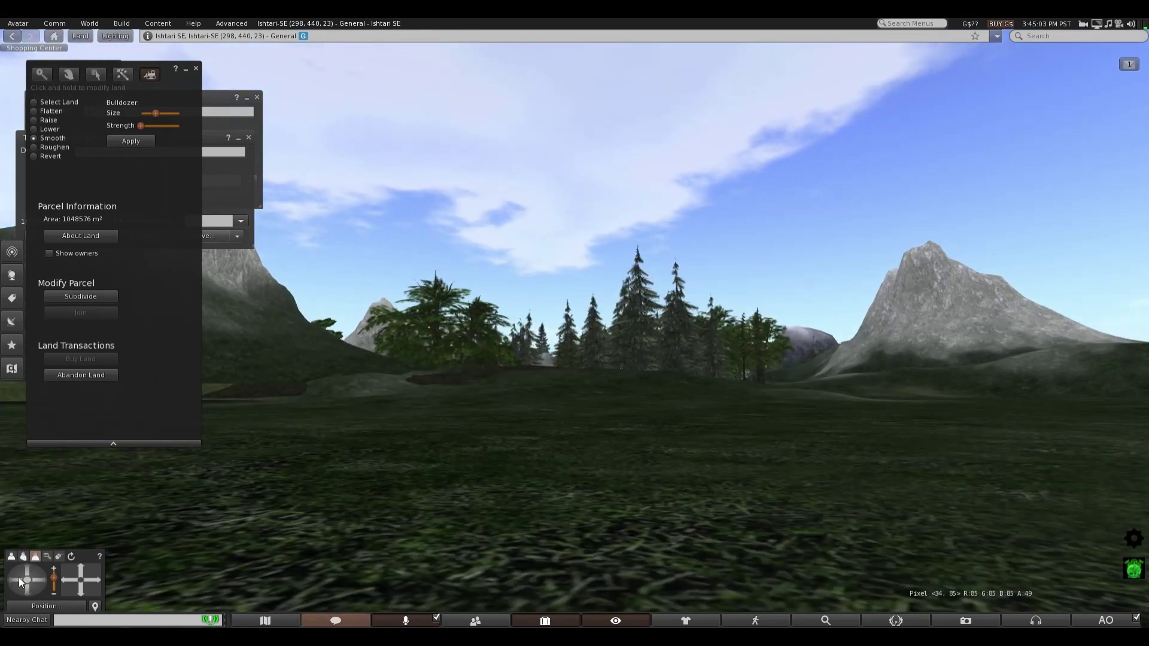
click(27, 572)
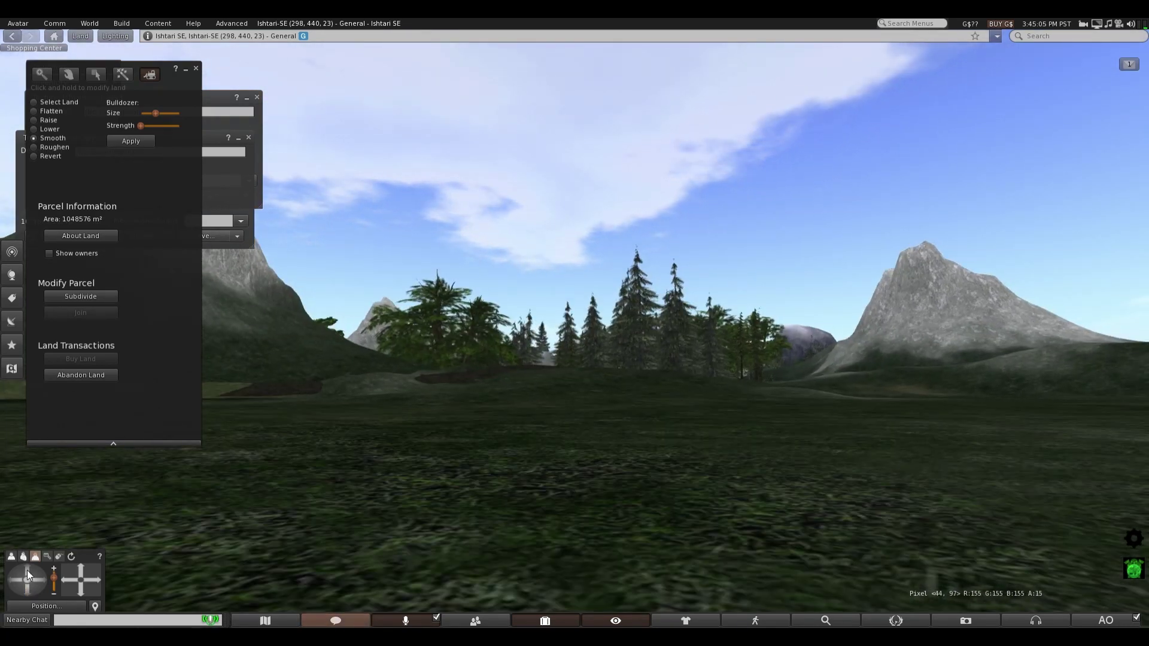
drag(27, 569, 27, 572)
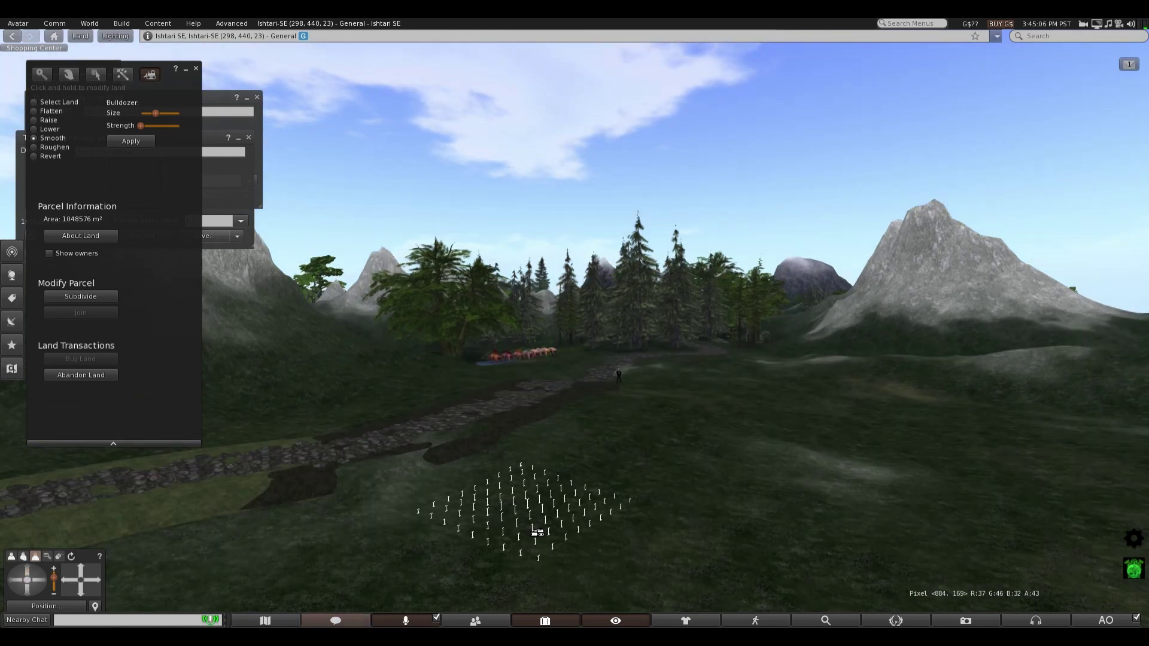
scroll(531, 527, up, 3)
mouse_move(495, 547)
mouse_down()
mouse_move(528, 551)
mouse_move(646, 490)
mouse_move(620, 467)
mouse_up()
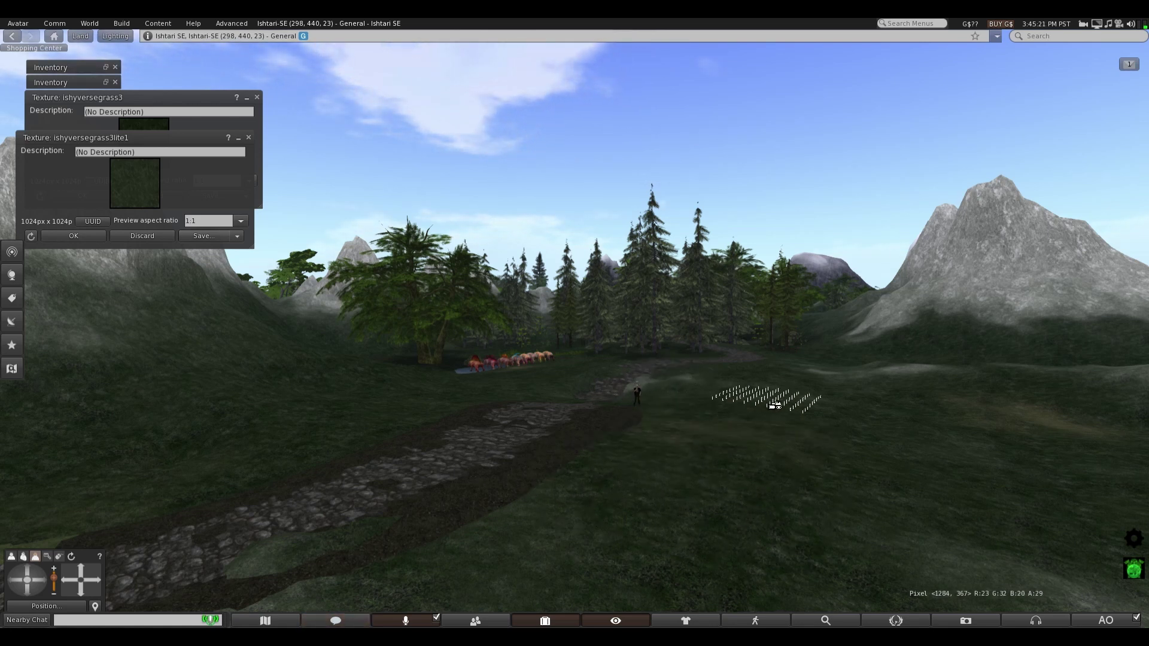
mouse_move(774, 405)
mouse_down()
mouse_move(859, 471)
mouse_move(840, 411)
mouse_move(816, 441)
mouse_up()
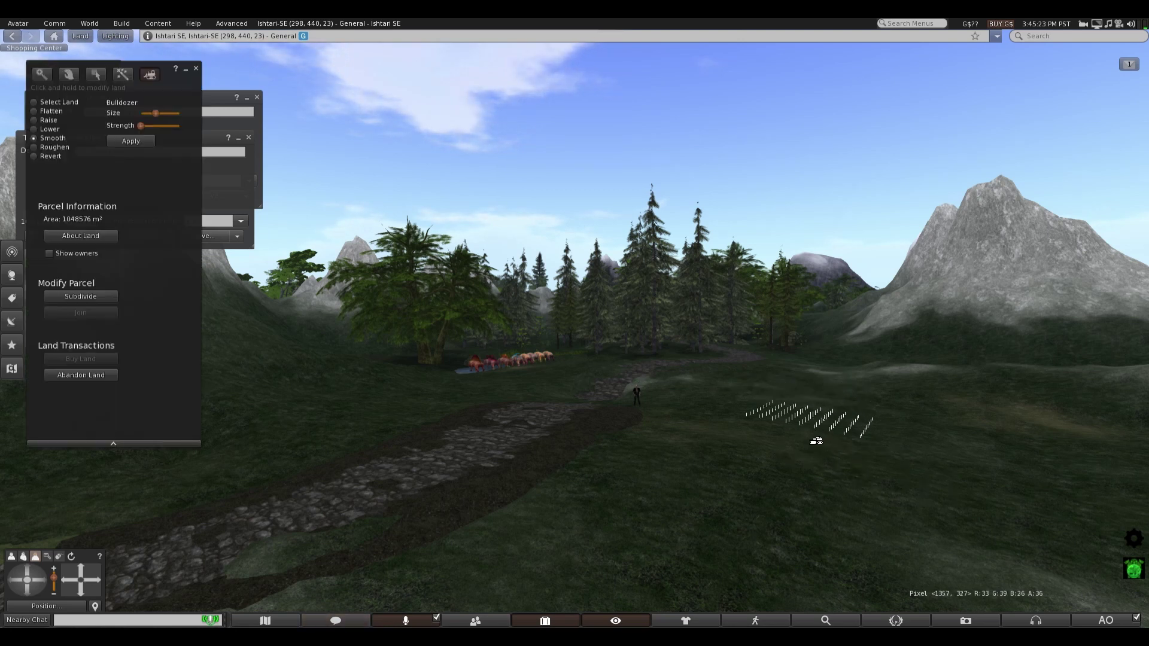
- Smooth the ground on the opposite side of the dirt-edged path, between the path and the rocky hillside
scroll(460, 563, down, 2)
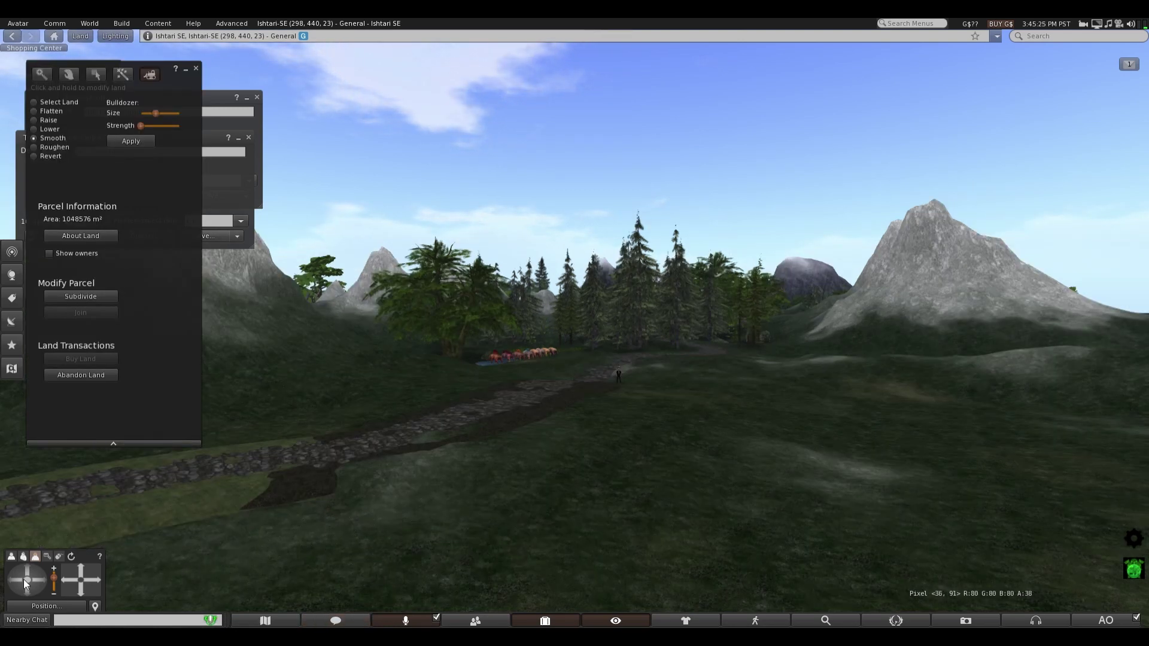
click(26, 578)
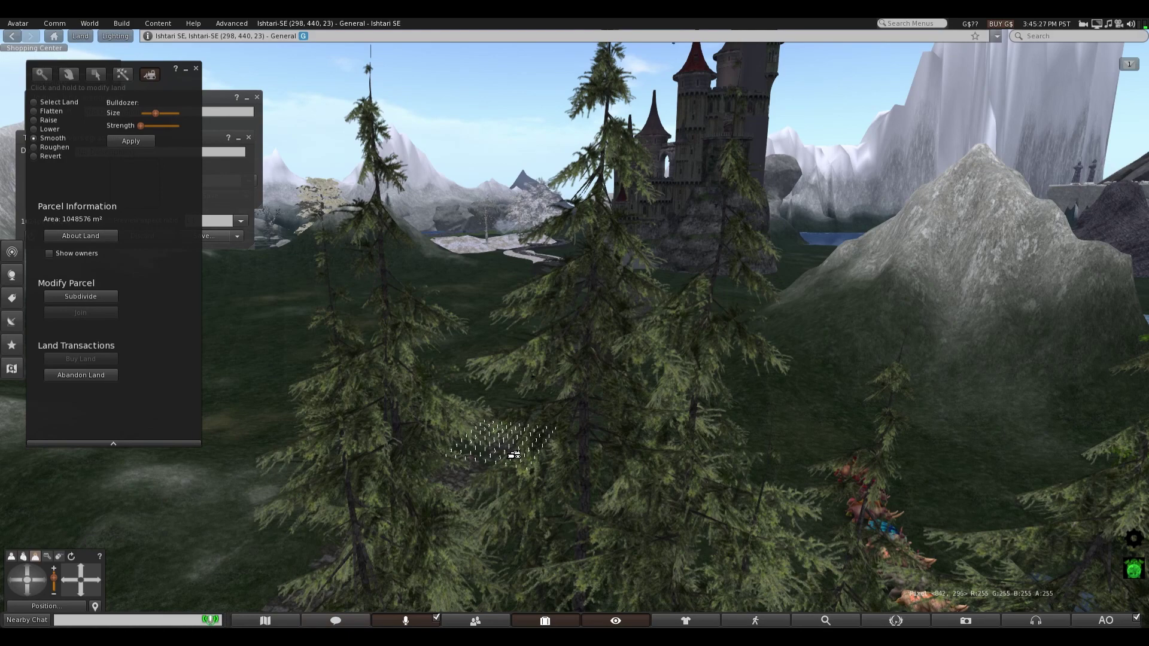
click(17, 583)
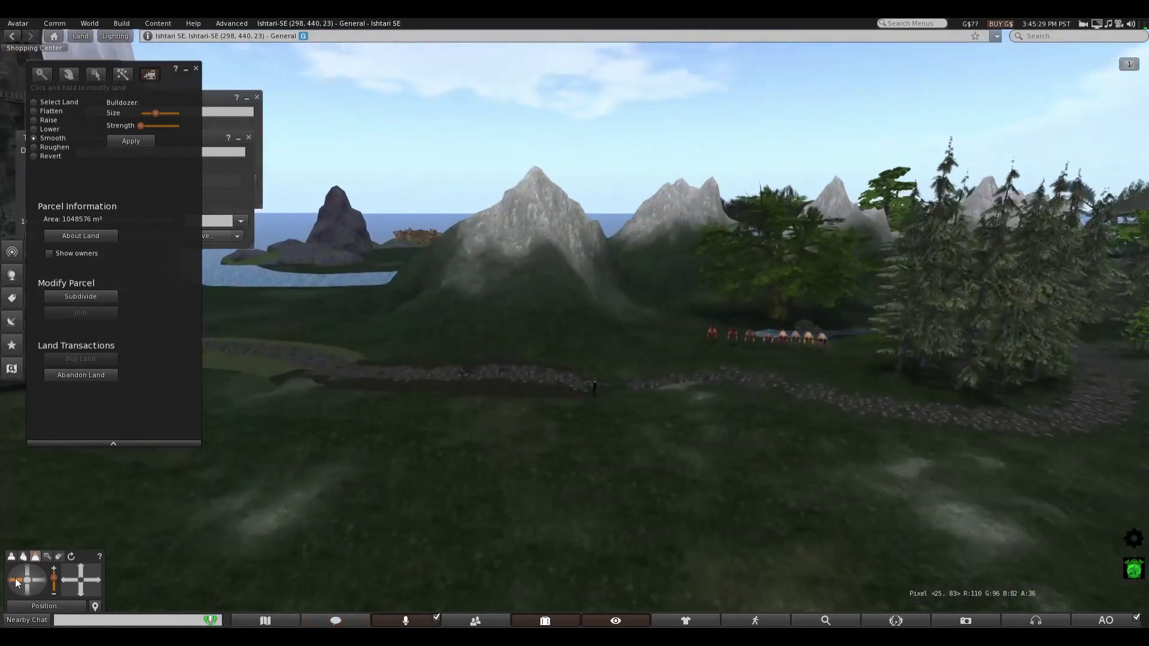
drag(15, 579, 21, 585)
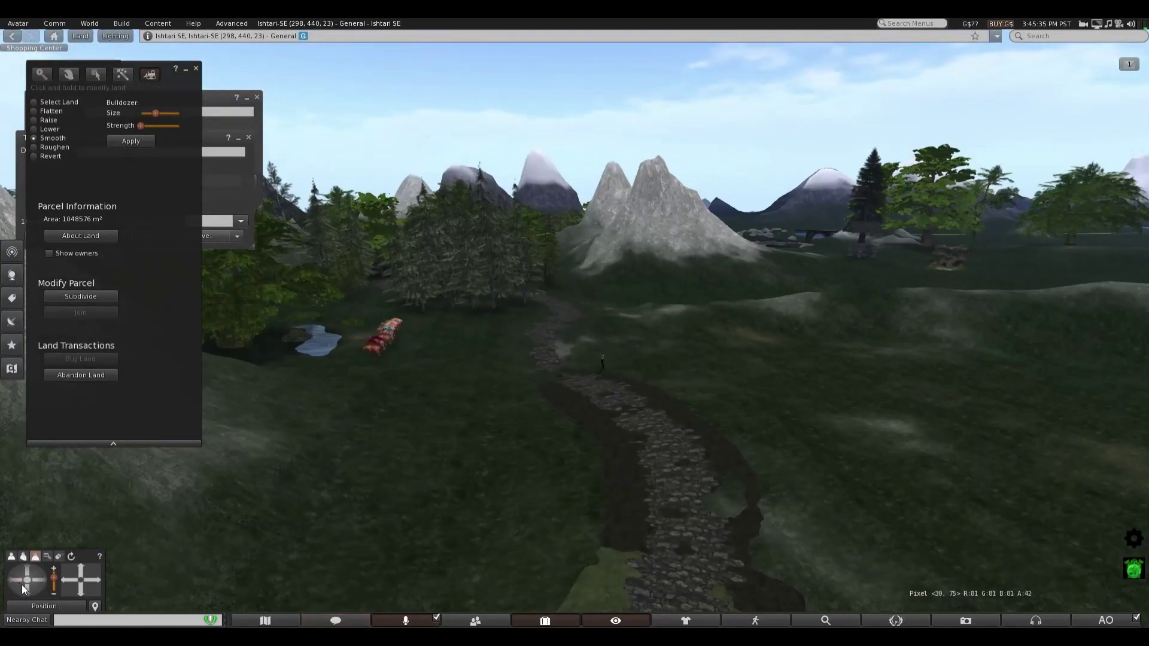
drag(607, 477, 601, 482)
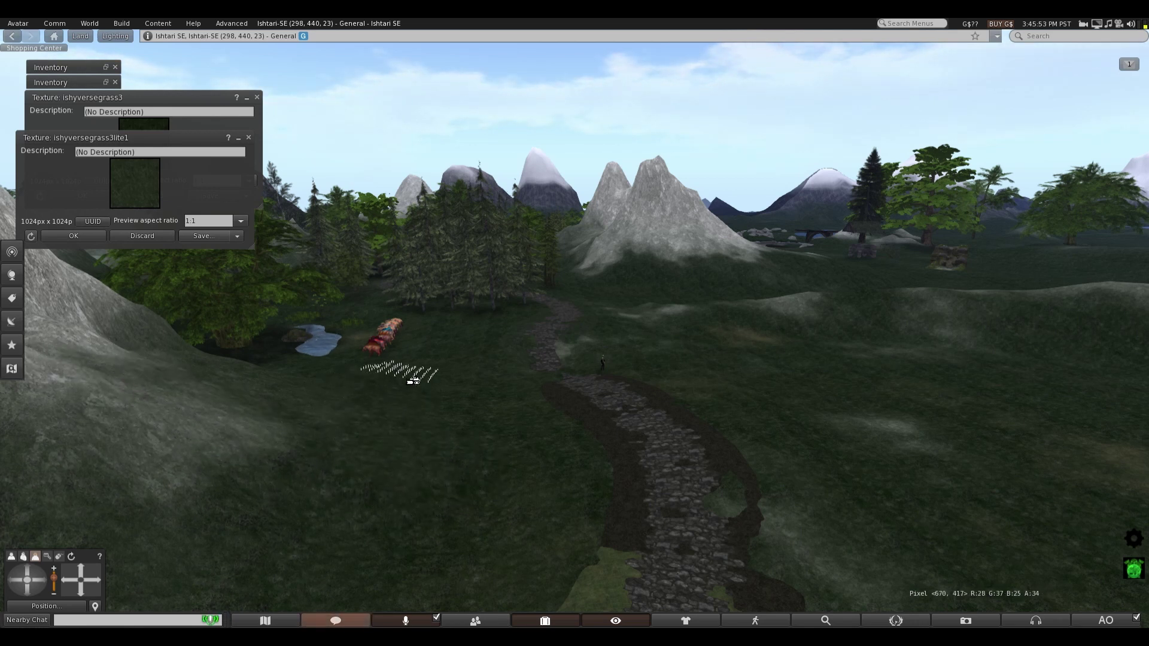
drag(487, 410, 510, 446)
- Smooth the steep rocky hillside and the slope running down from it toward the stone path
scroll(512, 451, down, 3)
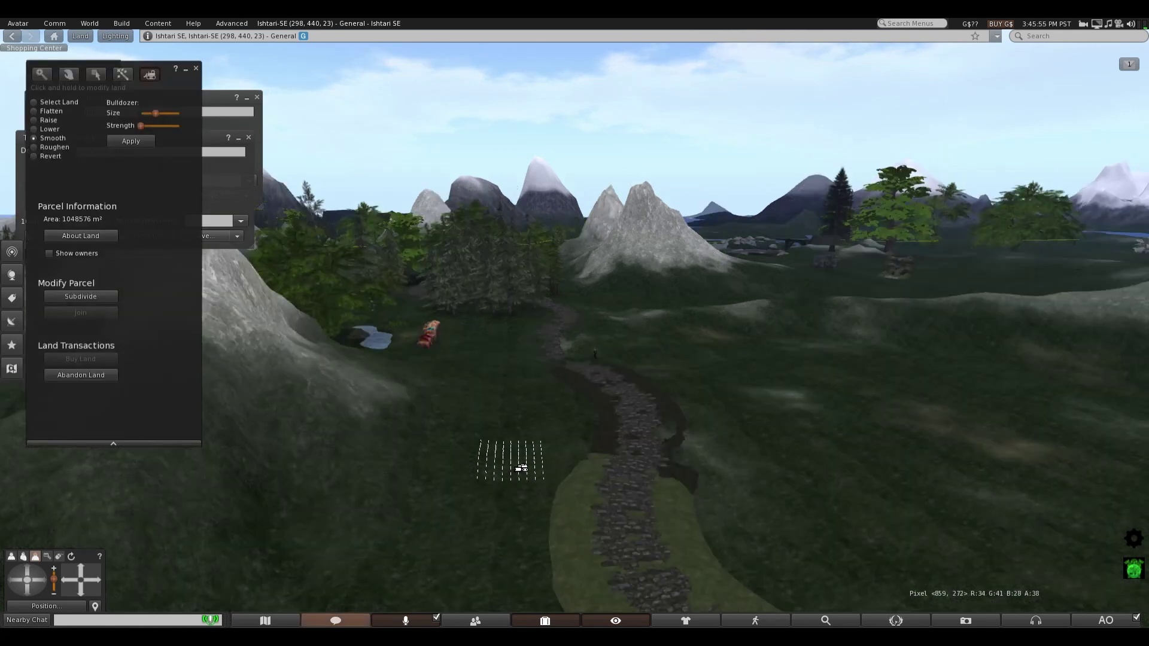
scroll(457, 462, up, 3)
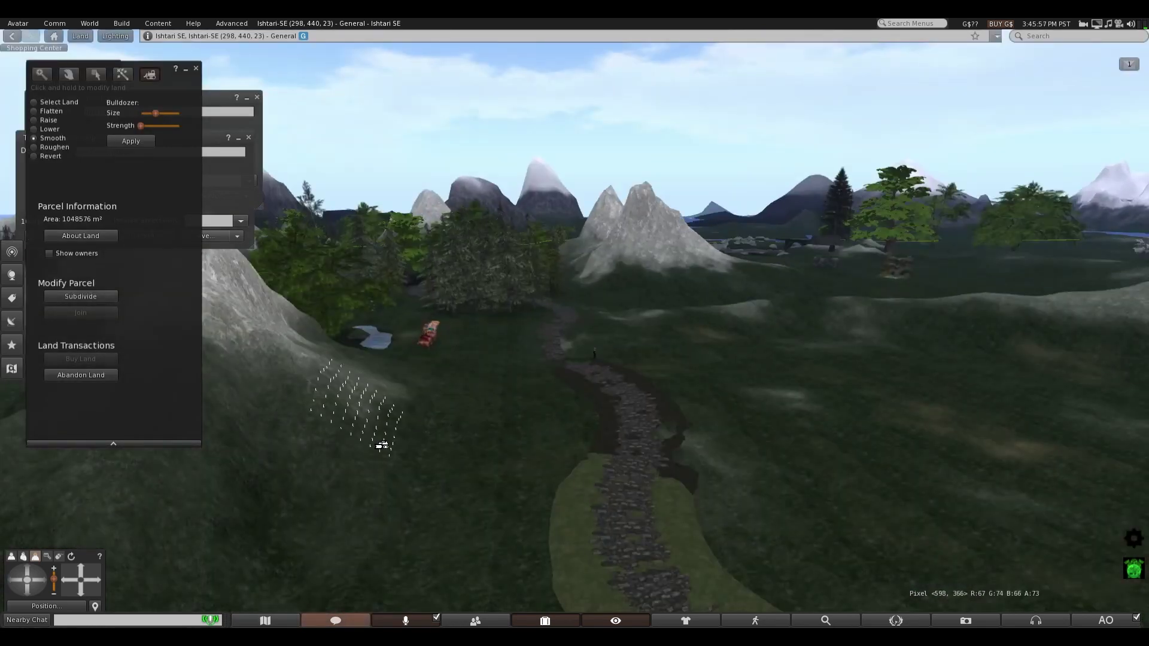
scroll(412, 480, up, 2)
mouse_move(271, 538)
mouse_down()
mouse_move(363, 571)
mouse_move(483, 563)
mouse_move(527, 517)
mouse_up()
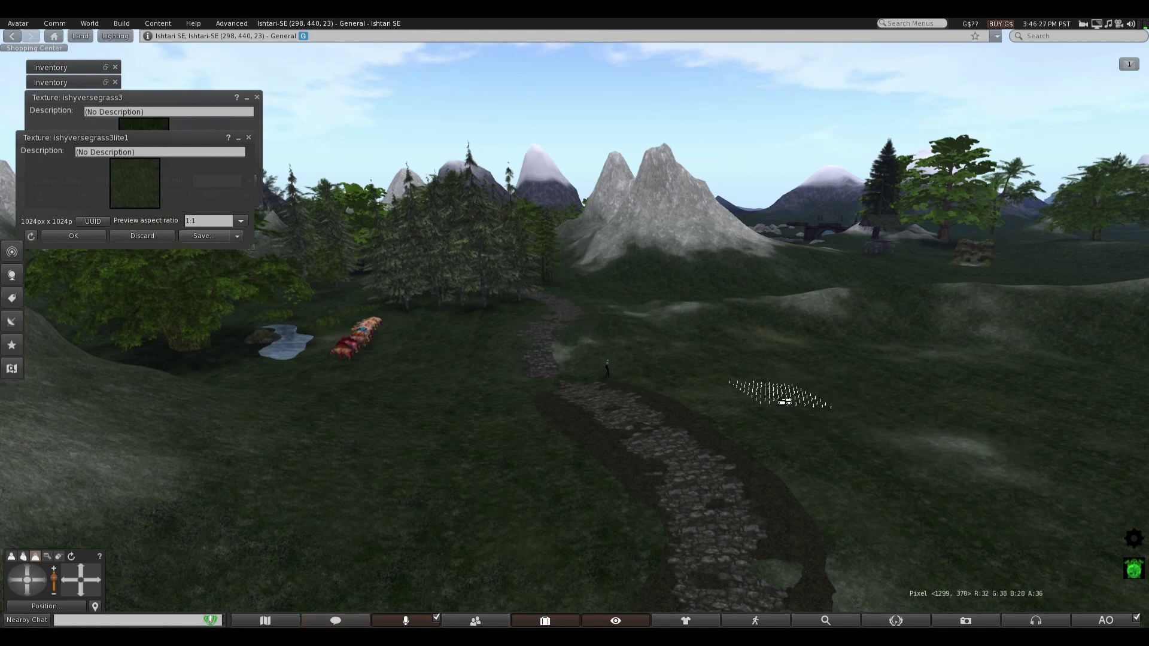
- Smooth the open field on the avatar's side of the curved path, including the ground beside the dirt edge
mouse_move(777, 402)
mouse_down()
mouse_move(789, 388)
mouse_move(731, 392)
mouse_up()
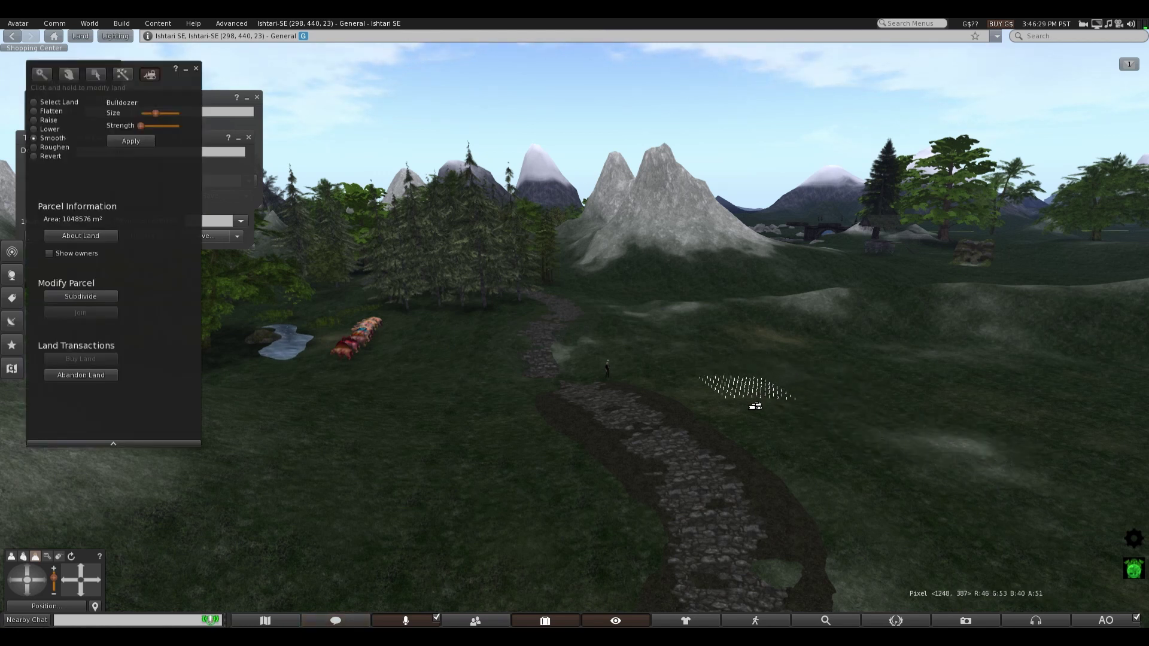
key(ctrl+b)
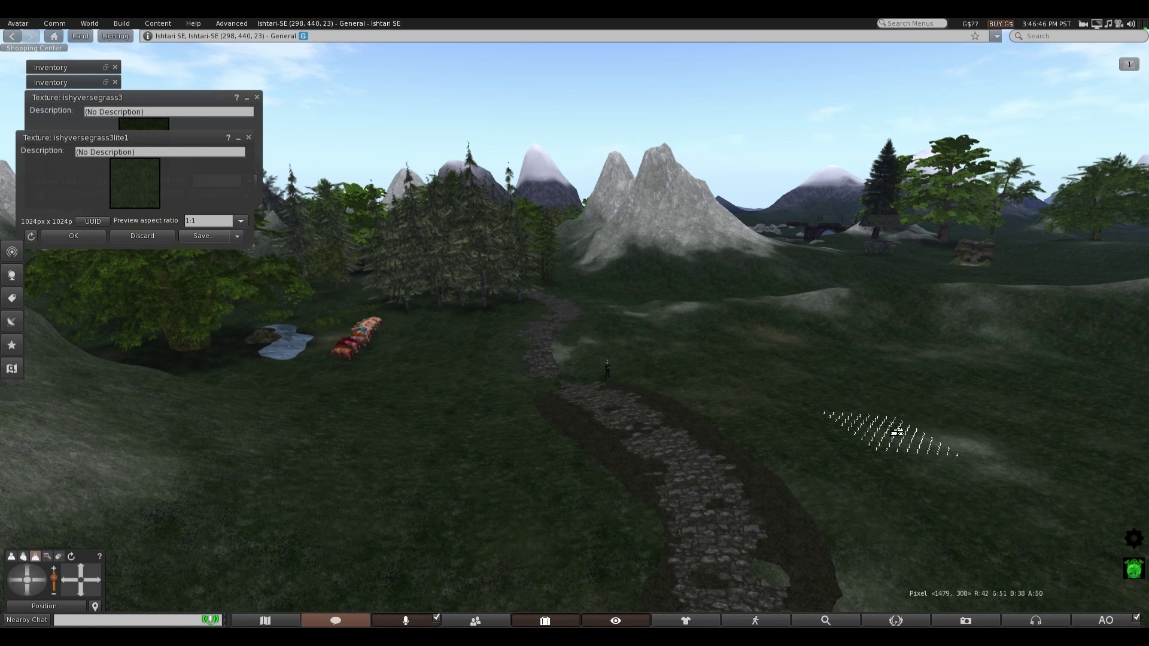
drag(674, 401, 649, 397)
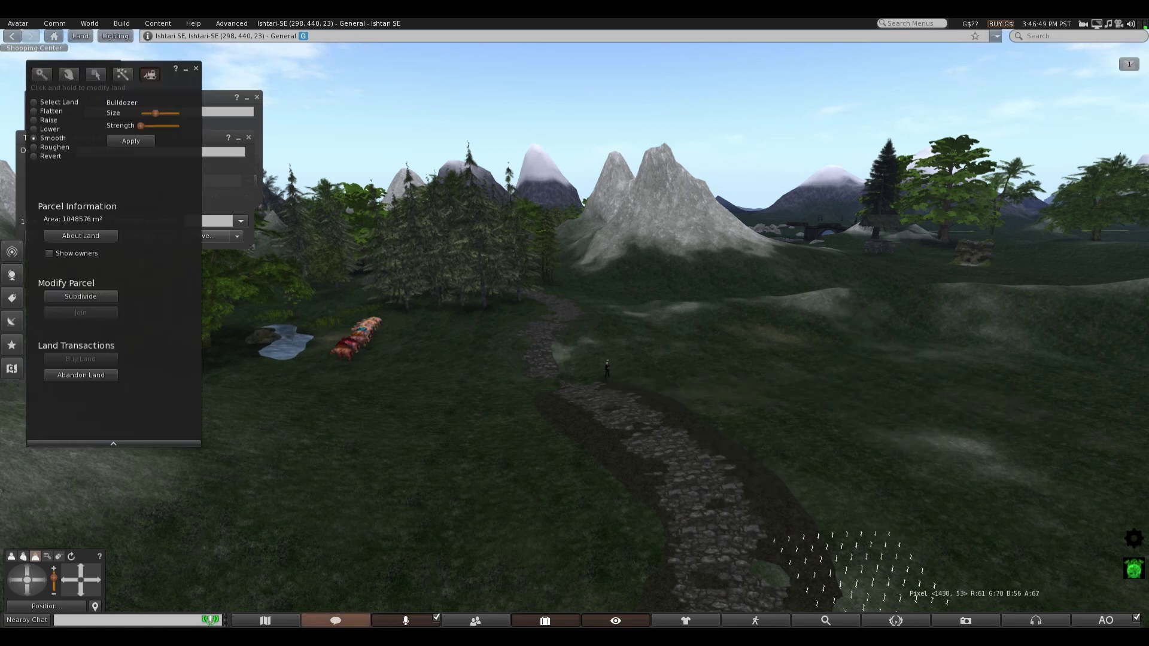
- Walk the avatar around the gap between the two stone path segments to examine the terrain and path edges
key(Up)
key(Up)
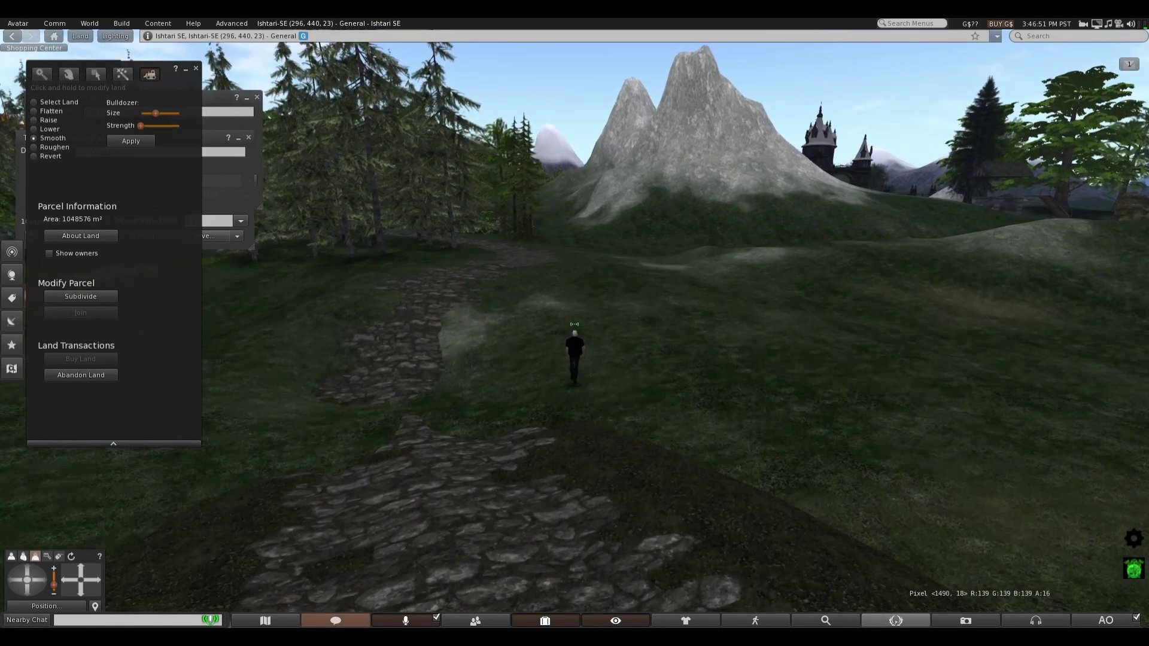
key(Left)
key(Left)
key(Up)
key(Left)
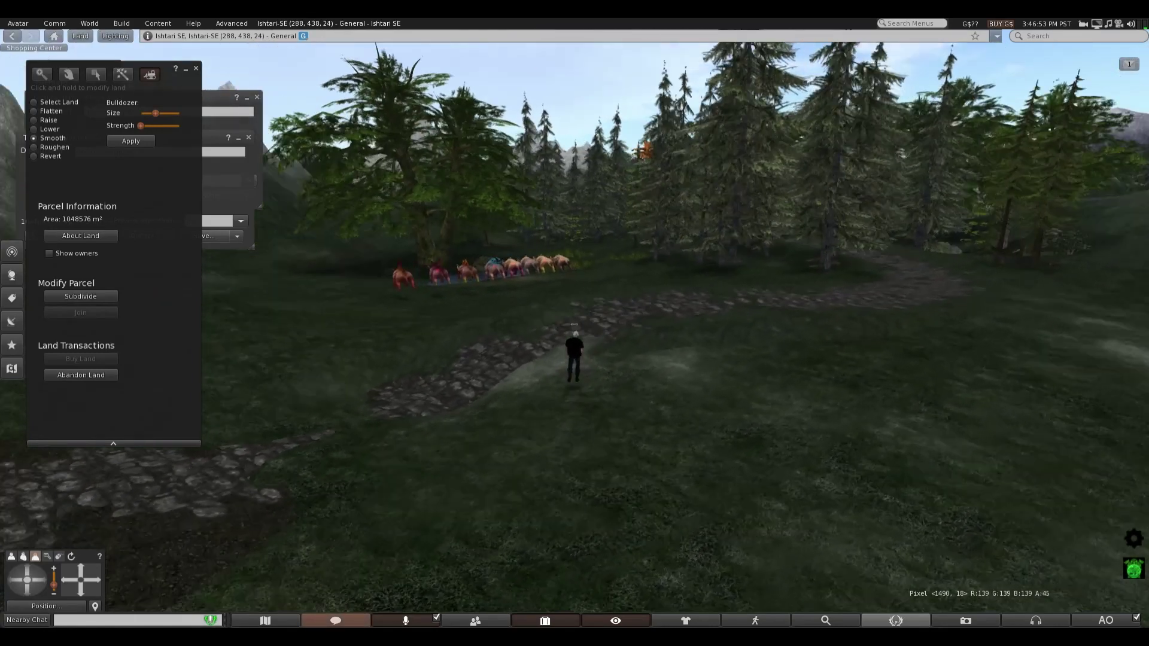
key(Up)
key(Right)
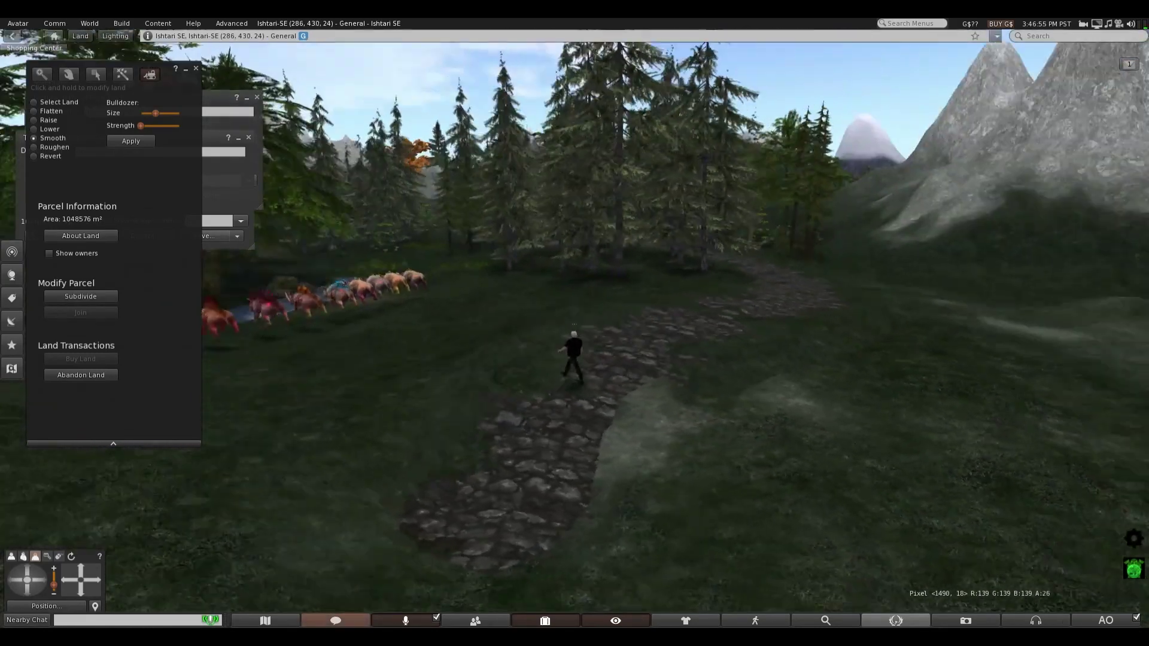
key(Down)
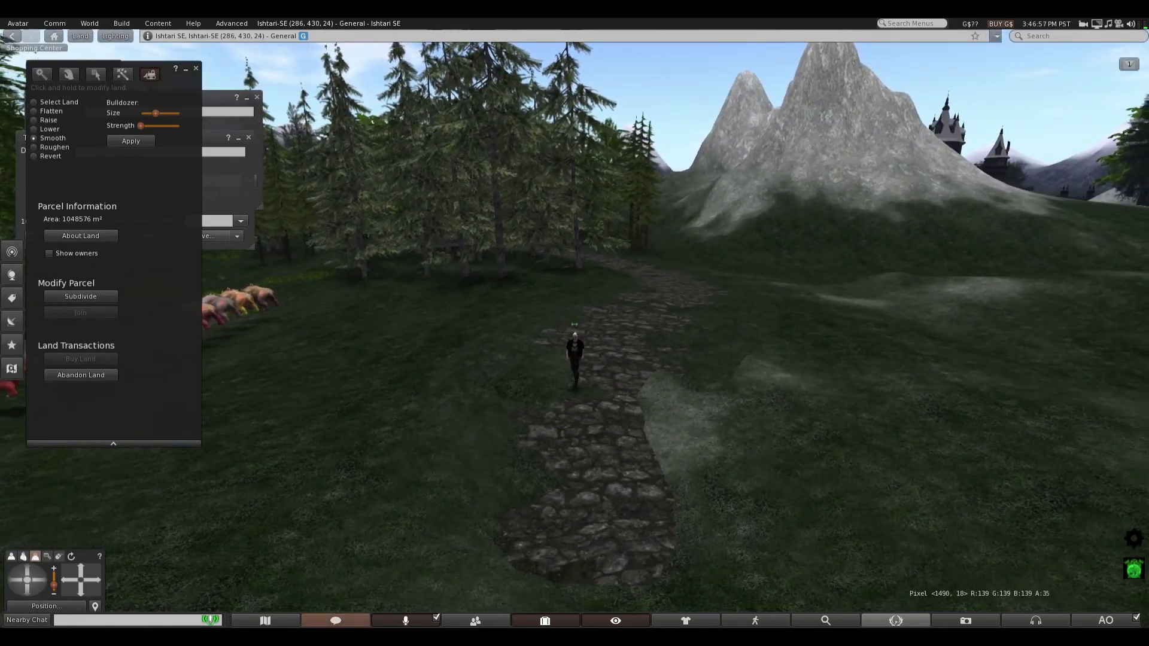
key(Up)
key(Left)
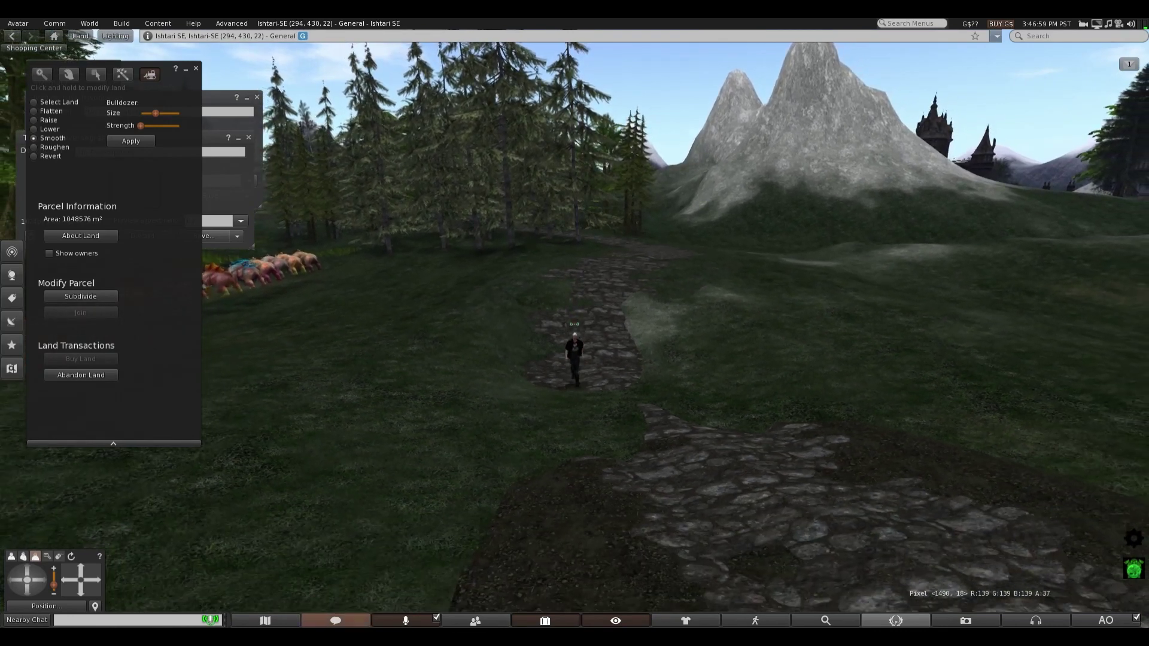
key(Up)
key(Right)
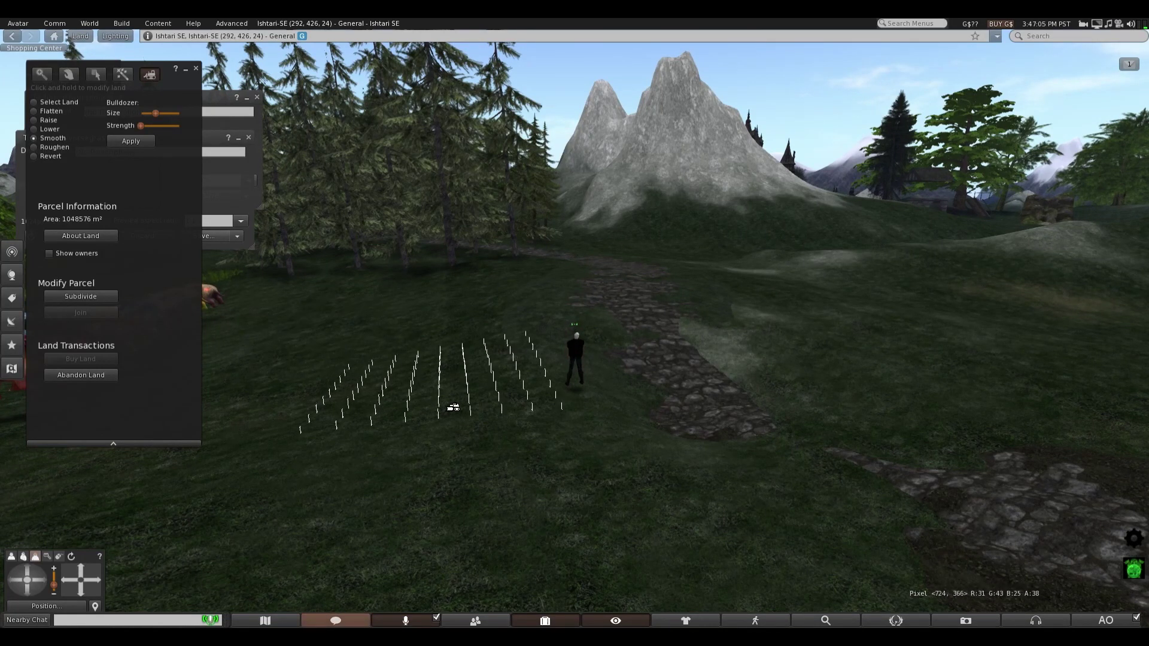
- Smooth the grassy slope between the avatar and the row of animals beside the far stone path segment
drag(452, 408, 449, 398)
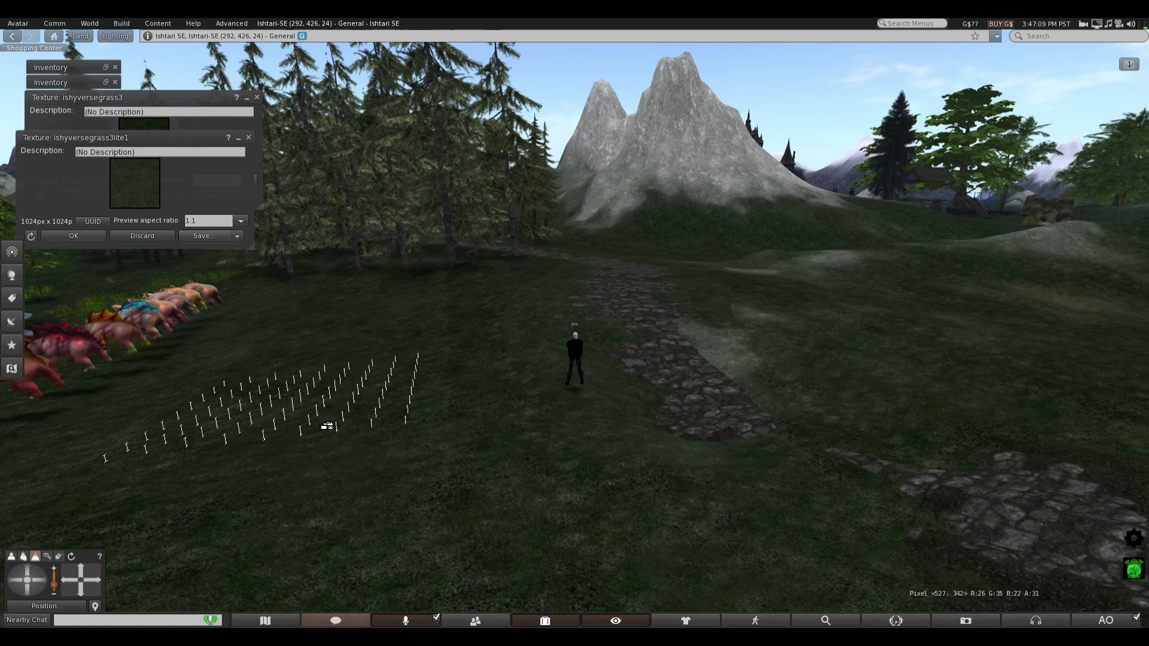
drag(327, 426, 339, 420)
drag(12, 586, 23, 586)
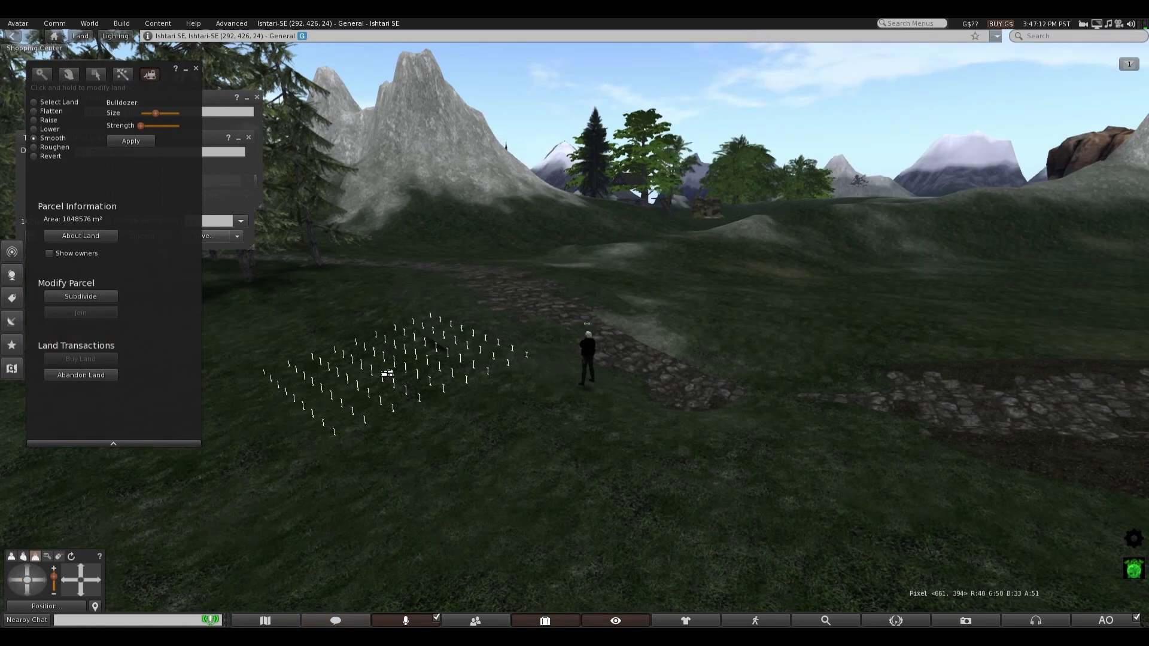
mouse_move(386, 372)
mouse_down()
mouse_move(329, 351)
mouse_move(105, 532)
mouse_up()
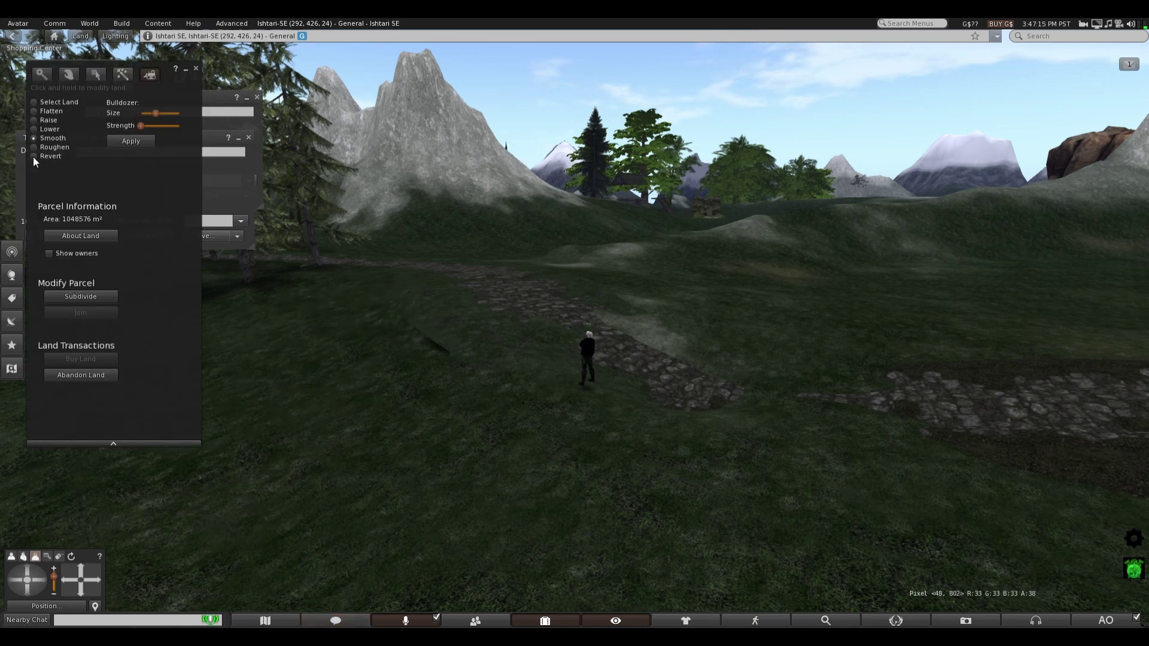
- Raise the sunken grass area beside the far stone path segment, working toward the fir trees
click(35, 120)
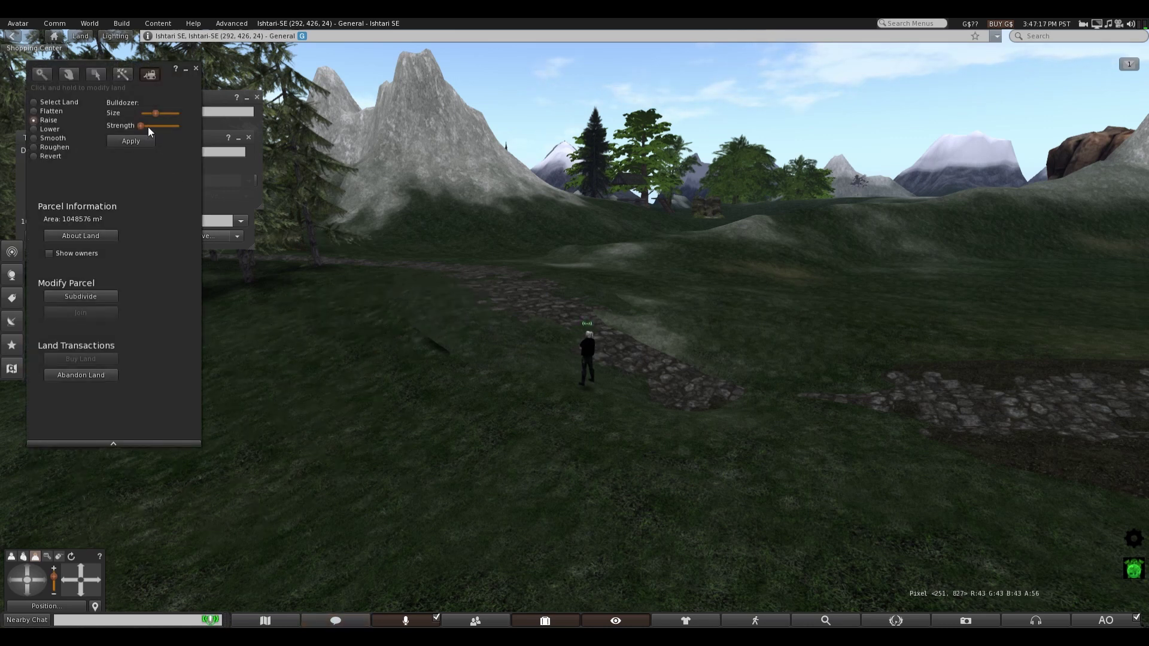
drag(432, 354, 369, 376)
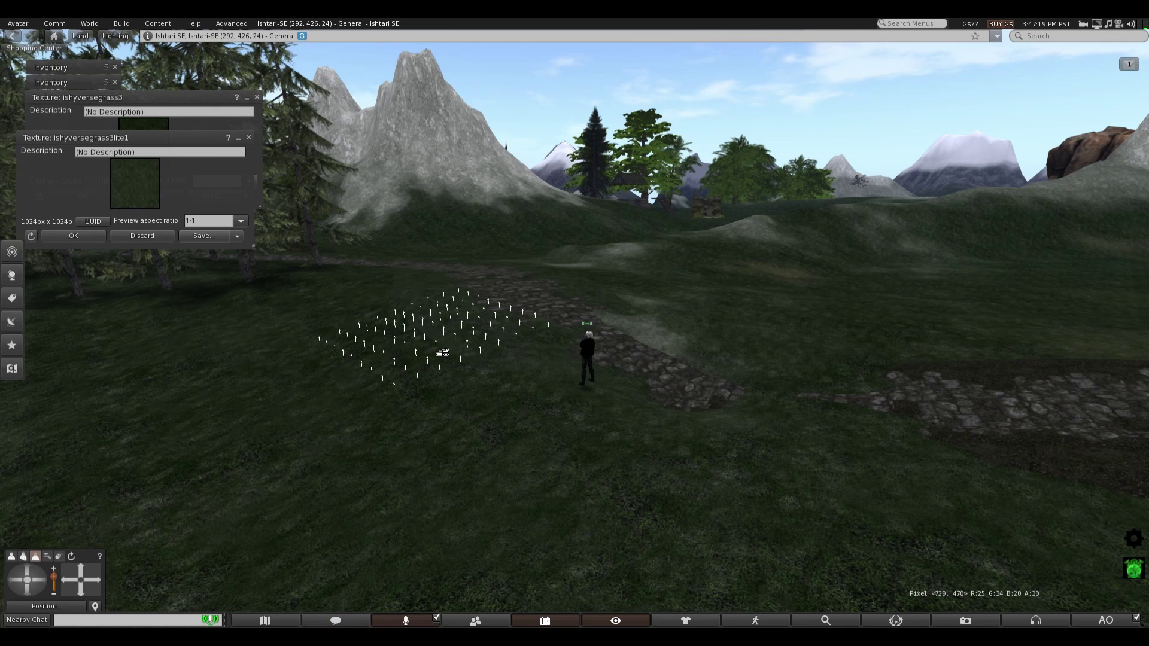
drag(443, 353, 399, 321)
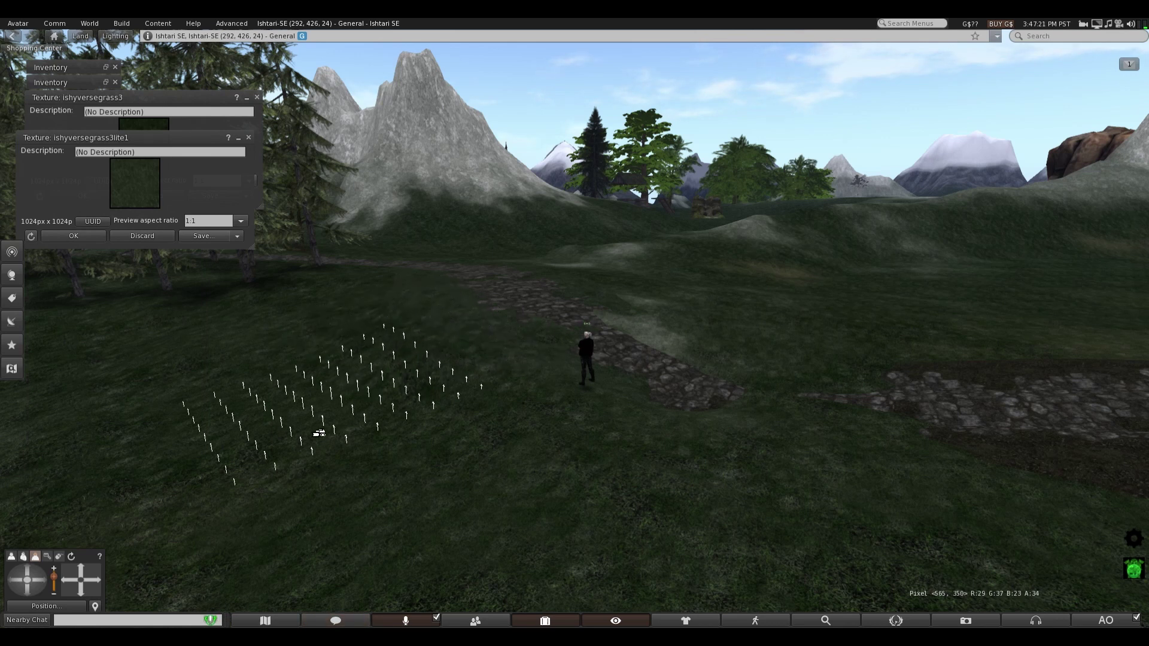
mouse_move(319, 434)
mouse_down()
mouse_move(274, 474)
mouse_move(180, 485)
mouse_move(381, 464)
mouse_move(407, 483)
mouse_move(208, 475)
mouse_move(251, 449)
mouse_move(140, 426)
mouse_move(154, 405)
mouse_move(118, 364)
mouse_move(282, 326)
mouse_move(288, 349)
mouse_up()
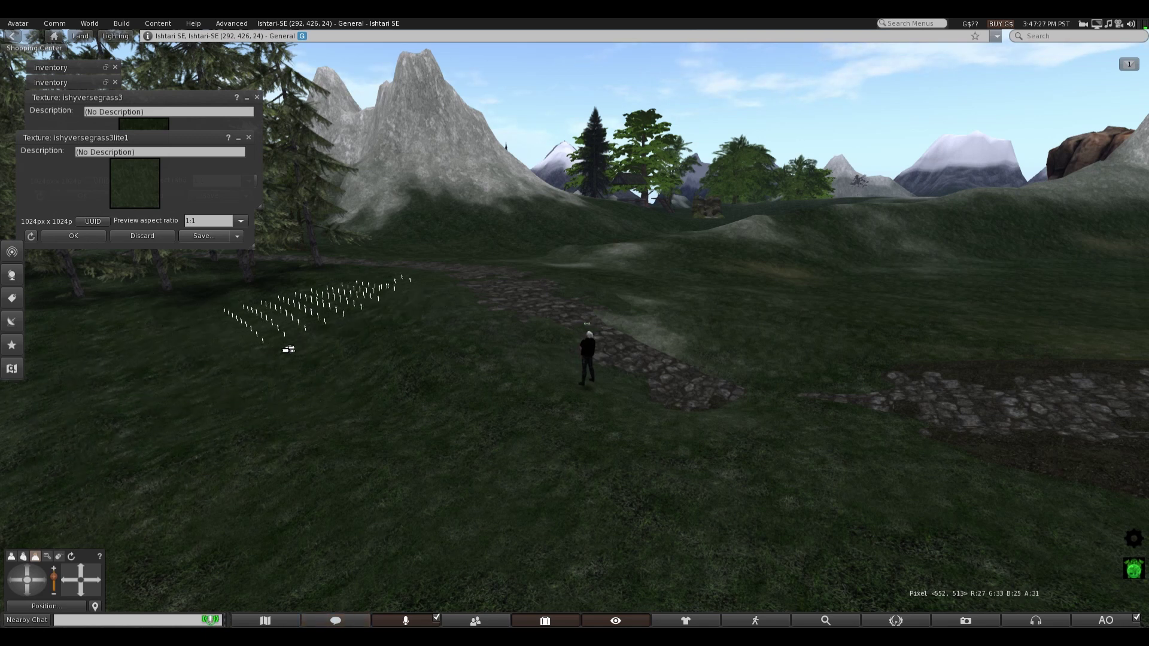
mouse_move(387, 379)
mouse_down()
mouse_move(345, 388)
mouse_move(452, 338)
mouse_move(605, 440)
mouse_move(618, 436)
mouse_move(413, 359)
mouse_move(398, 449)
mouse_move(301, 485)
mouse_move(442, 457)
mouse_move(311, 460)
mouse_move(313, 405)
mouse_move(334, 423)
mouse_move(357, 397)
mouse_move(318, 423)
mouse_move(262, 387)
mouse_move(372, 339)
mouse_move(333, 326)
mouse_move(269, 397)
mouse_move(93, 409)
mouse_move(176, 366)
mouse_move(181, 379)
mouse_move(161, 339)
mouse_move(179, 328)
mouse_move(193, 374)
mouse_move(289, 507)
mouse_move(185, 533)
mouse_move(64, 436)
mouse_move(114, 479)
mouse_move(146, 575)
mouse_move(359, 544)
mouse_move(251, 419)
mouse_move(149, 384)
mouse_move(141, 365)
mouse_up()
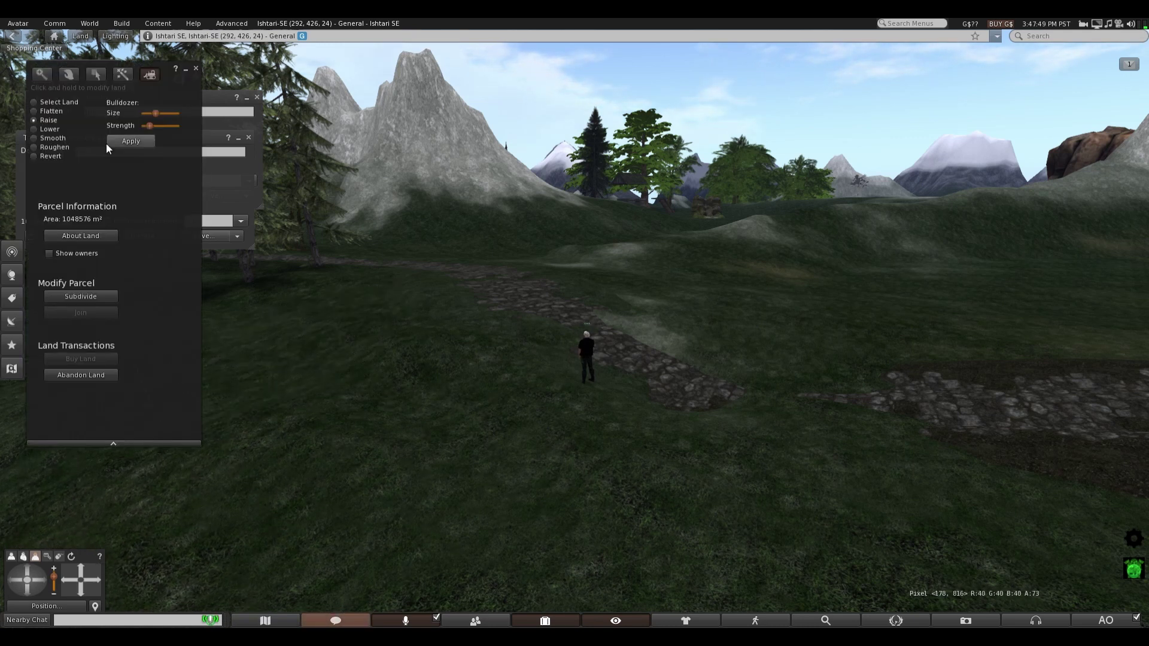
- Smooth the newly raised grass beside the avatar with a smaller brush and minimum strength
click(34, 138)
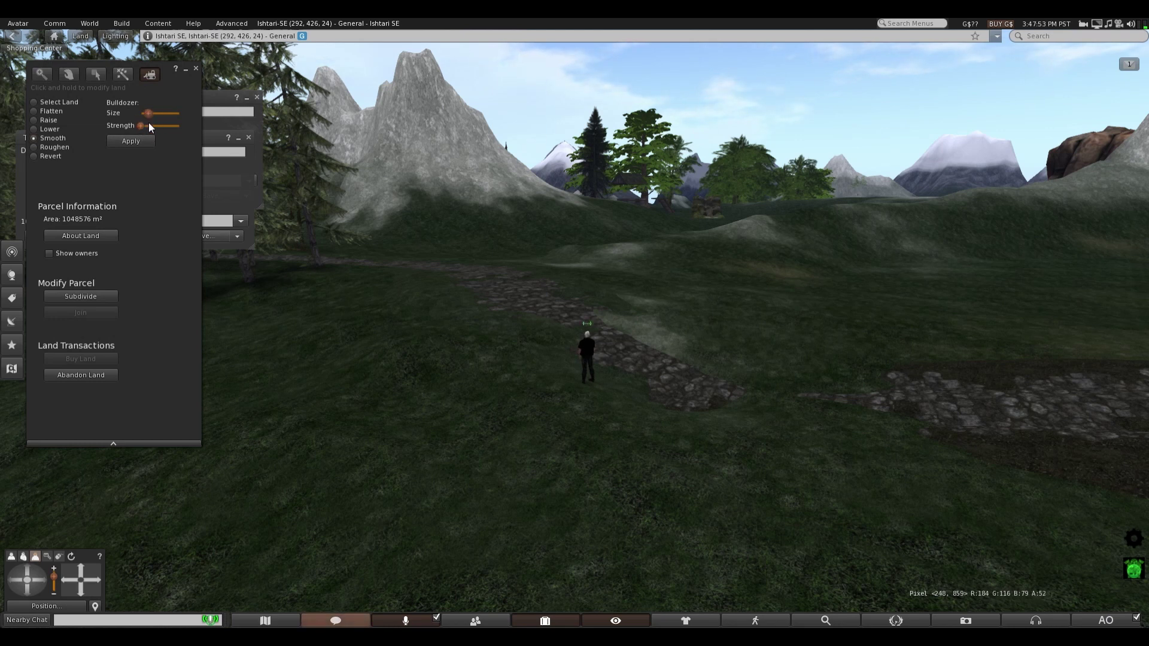
mouse_move(419, 371)
mouse_down()
mouse_move(526, 431)
mouse_move(418, 403)
mouse_move(487, 377)
mouse_move(392, 365)
mouse_move(352, 335)
mouse_move(417, 337)
mouse_up()
mouse_move(404, 432)
mouse_down()
mouse_move(267, 505)
mouse_move(564, 510)
mouse_move(683, 492)
mouse_move(736, 554)
mouse_move(402, 564)
mouse_move(382, 511)
mouse_move(295, 424)
mouse_move(161, 419)
mouse_up()
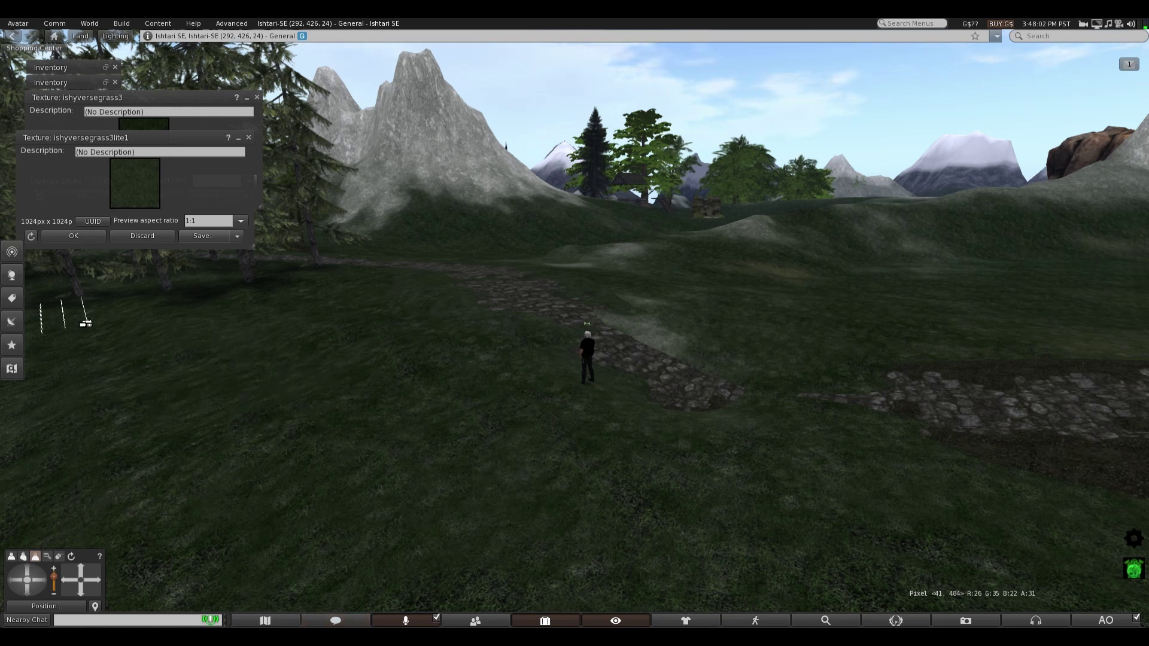
- Smooth the grass on both sides of the far stone path segment, including the slopes beside the avatar
drag(196, 307, 279, 320)
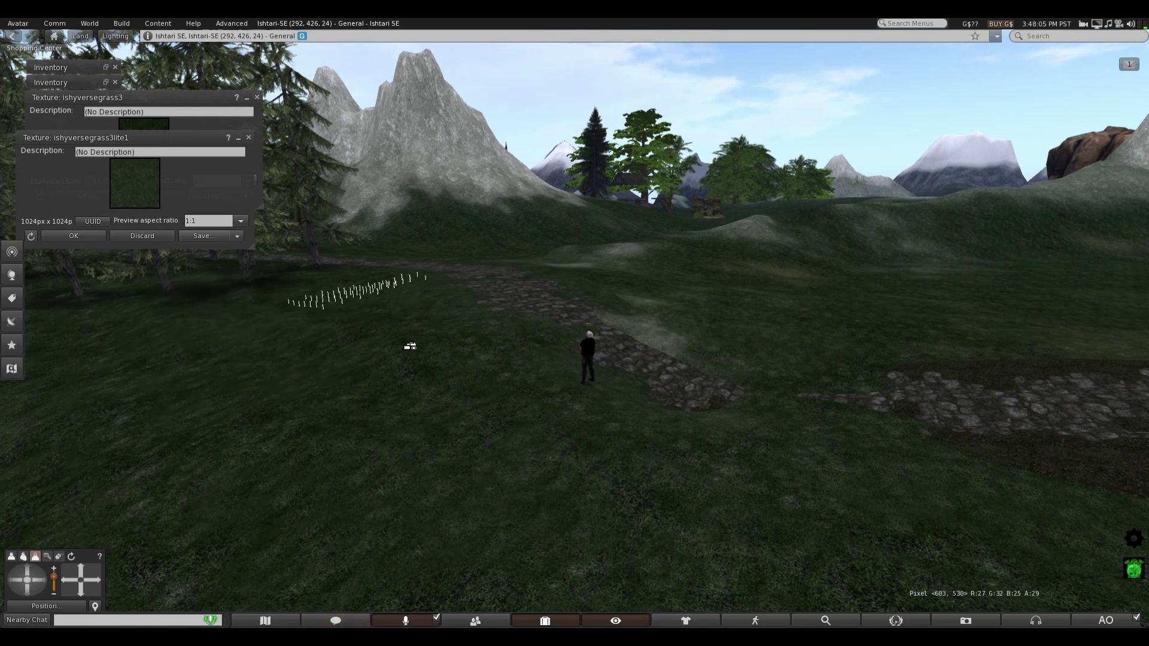
mouse_move(410, 346)
mouse_down()
mouse_move(154, 302)
mouse_move(238, 300)
mouse_move(272, 392)
mouse_move(383, 473)
mouse_up()
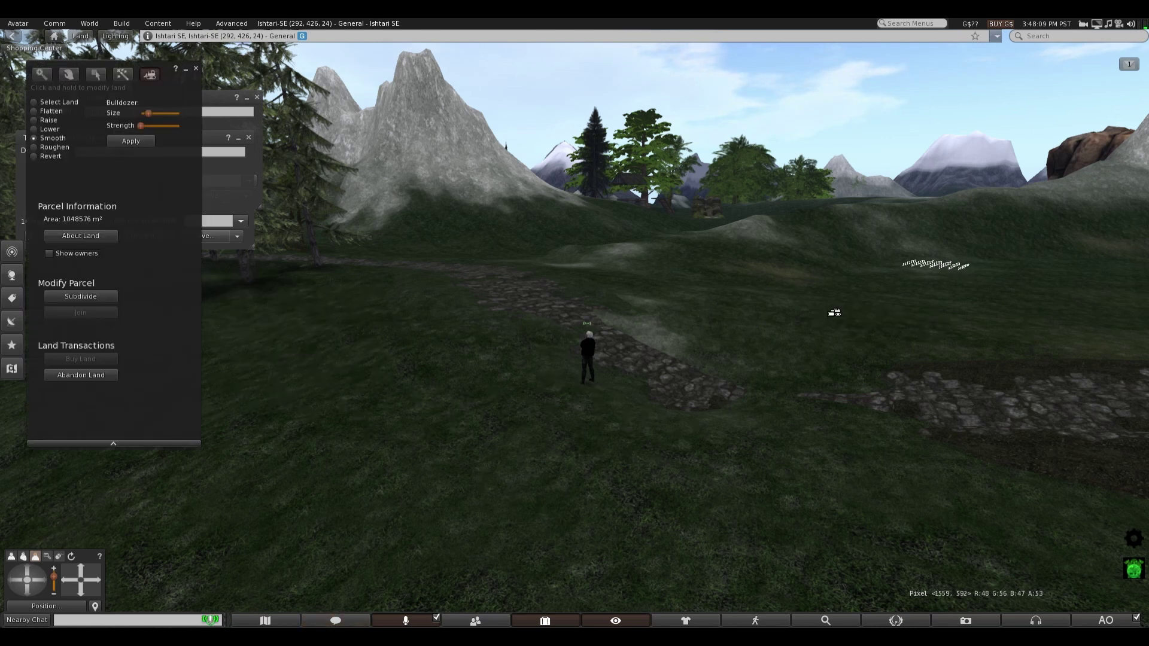
mouse_move(834, 312)
mouse_down()
mouse_move(676, 281)
mouse_move(572, 276)
mouse_move(778, 323)
mouse_move(706, 335)
mouse_move(681, 316)
mouse_move(867, 326)
mouse_move(640, 316)
mouse_up()
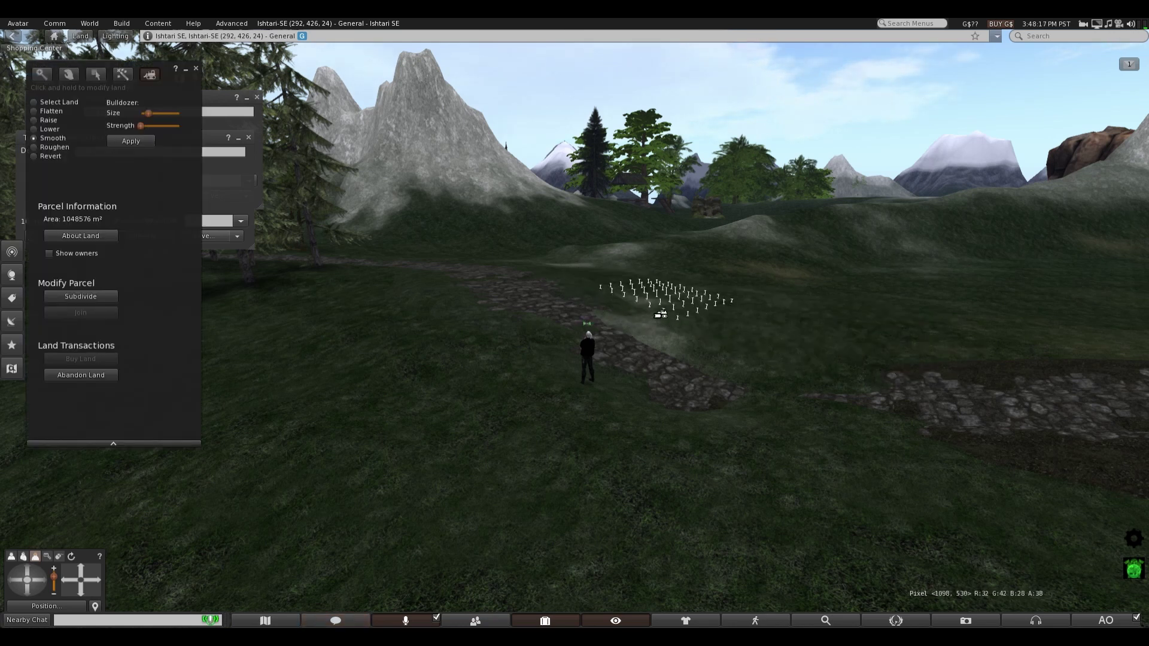
mouse_move(662, 313)
mouse_down()
mouse_move(895, 374)
mouse_move(970, 347)
mouse_move(854, 443)
mouse_move(898, 481)
mouse_move(840, 480)
mouse_move(706, 353)
mouse_up()
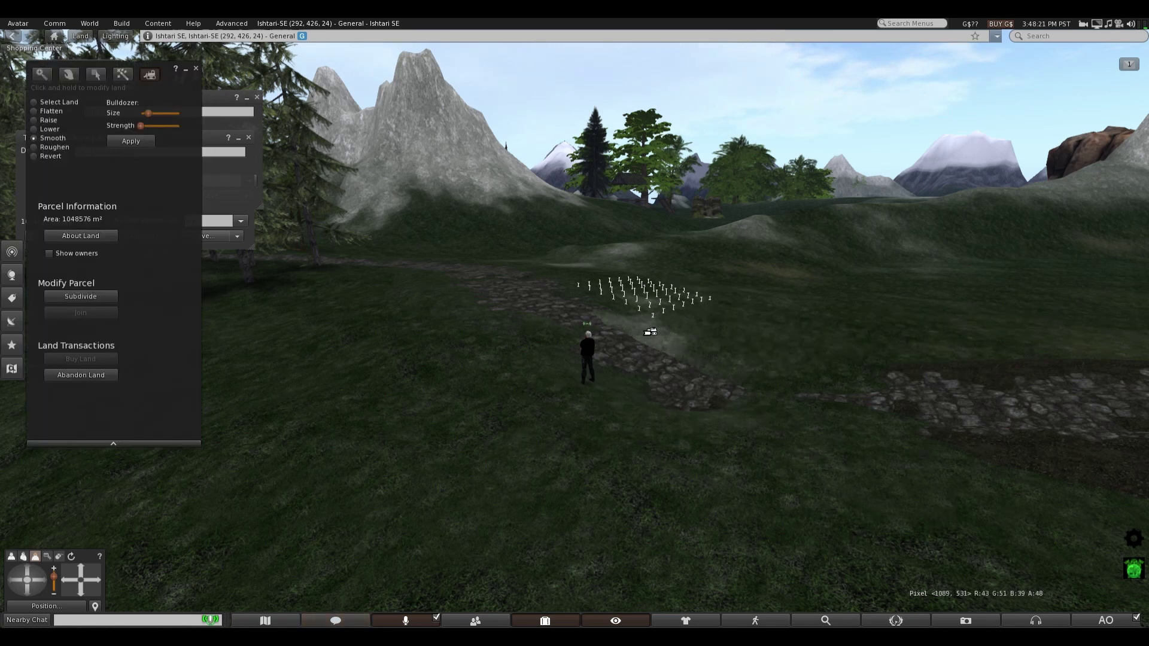
- Smooth the wider grassy area between the stone path and the row of animals, continuing around the animals' feet
scroll(577, 488, down, 2)
scroll(817, 463, down, 2)
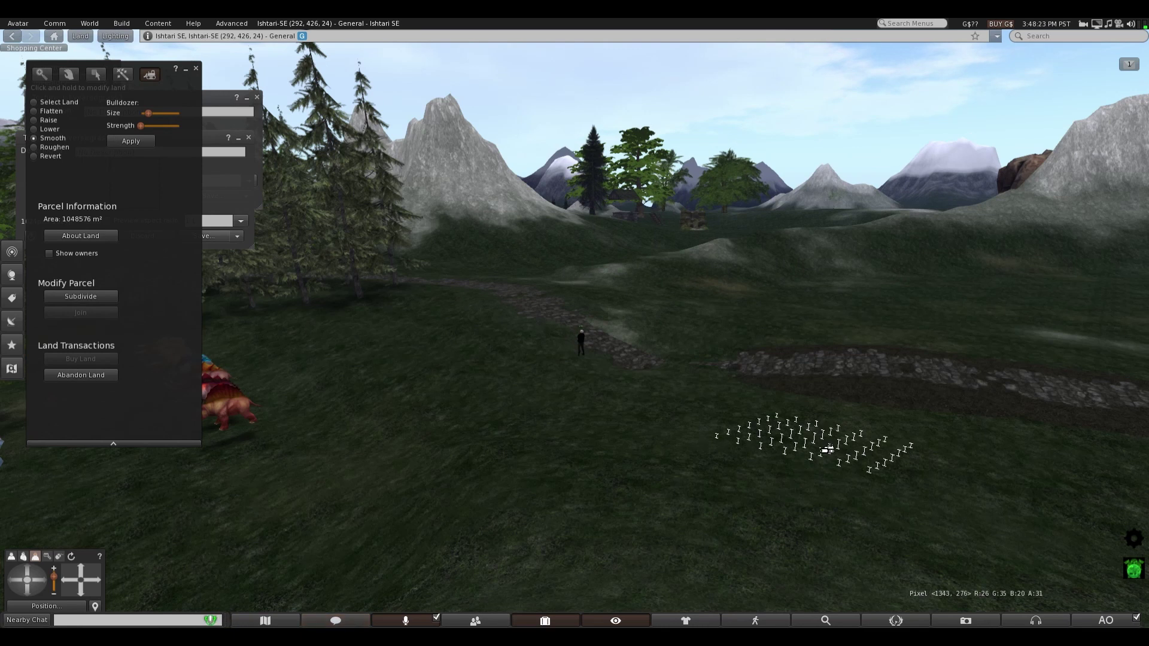
mouse_move(808, 432)
mouse_down()
mouse_move(790, 415)
mouse_move(901, 431)
mouse_move(869, 441)
mouse_move(644, 402)
mouse_move(526, 443)
mouse_move(324, 554)
mouse_up()
drag(204, 510, 183, 474)
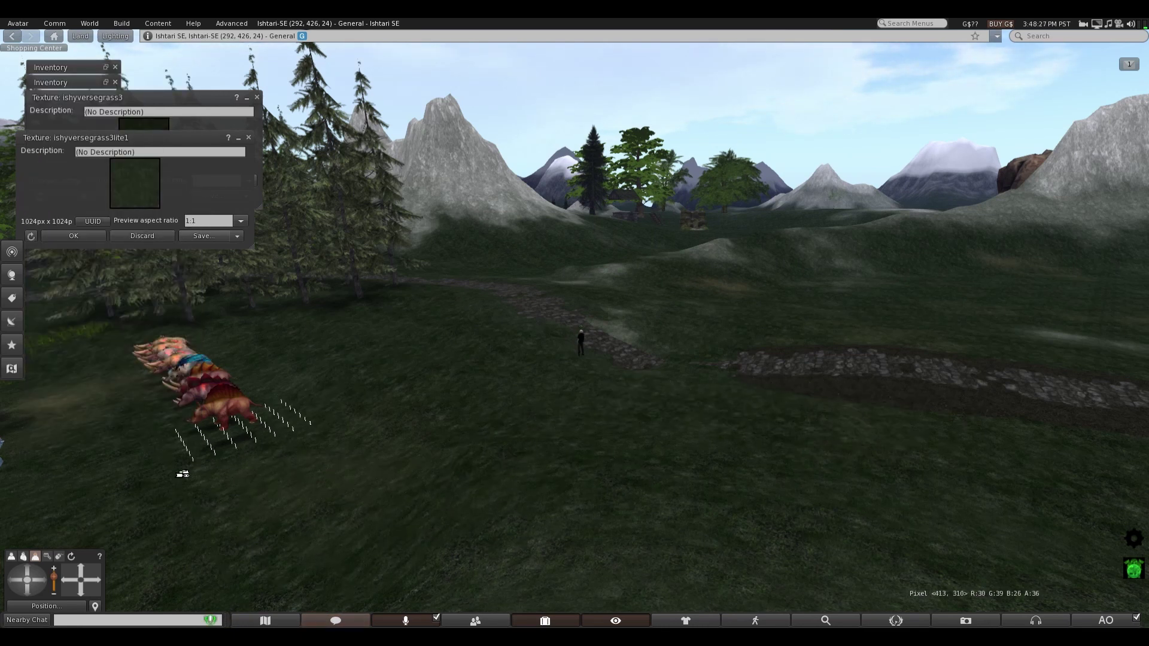
drag(165, 403, 158, 386)
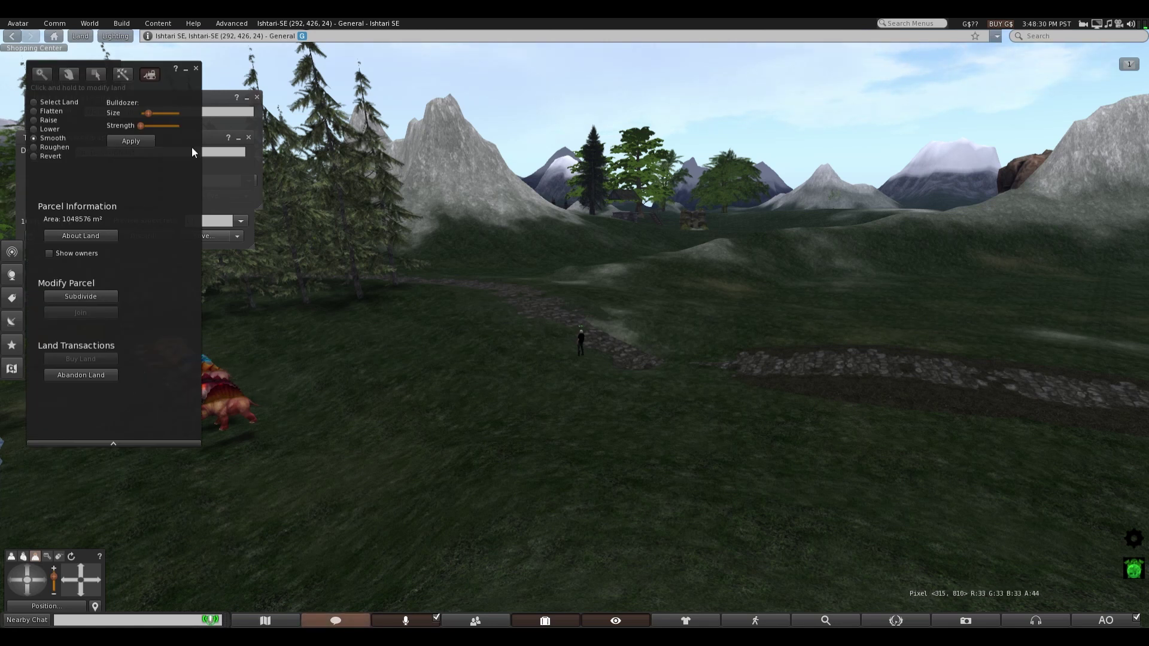
- Examine several animals in the row up close, inspecting their individual linked parts with Edit linked enabled
click(187, 71)
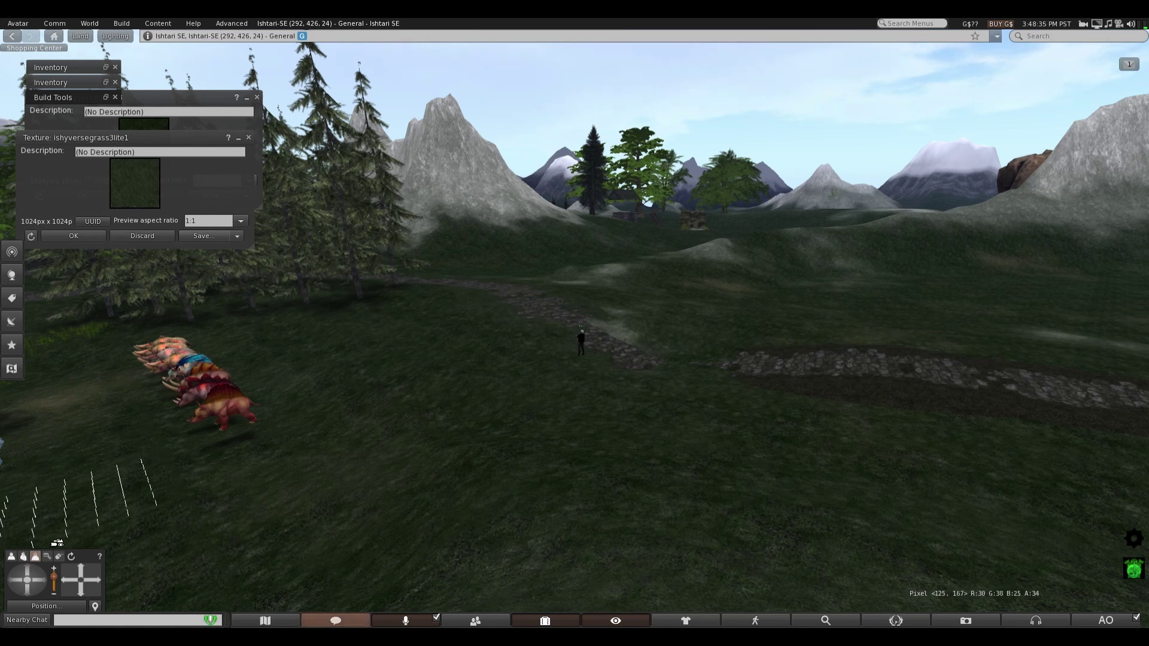
click(11, 581)
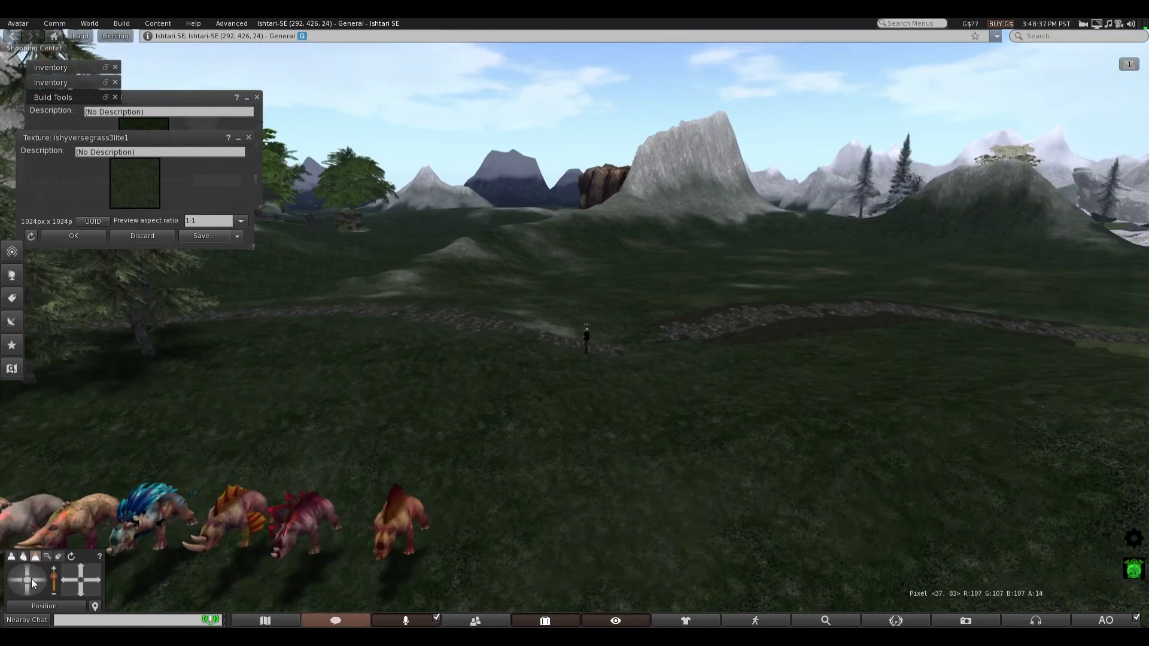
drag(63, 579, 45, 599)
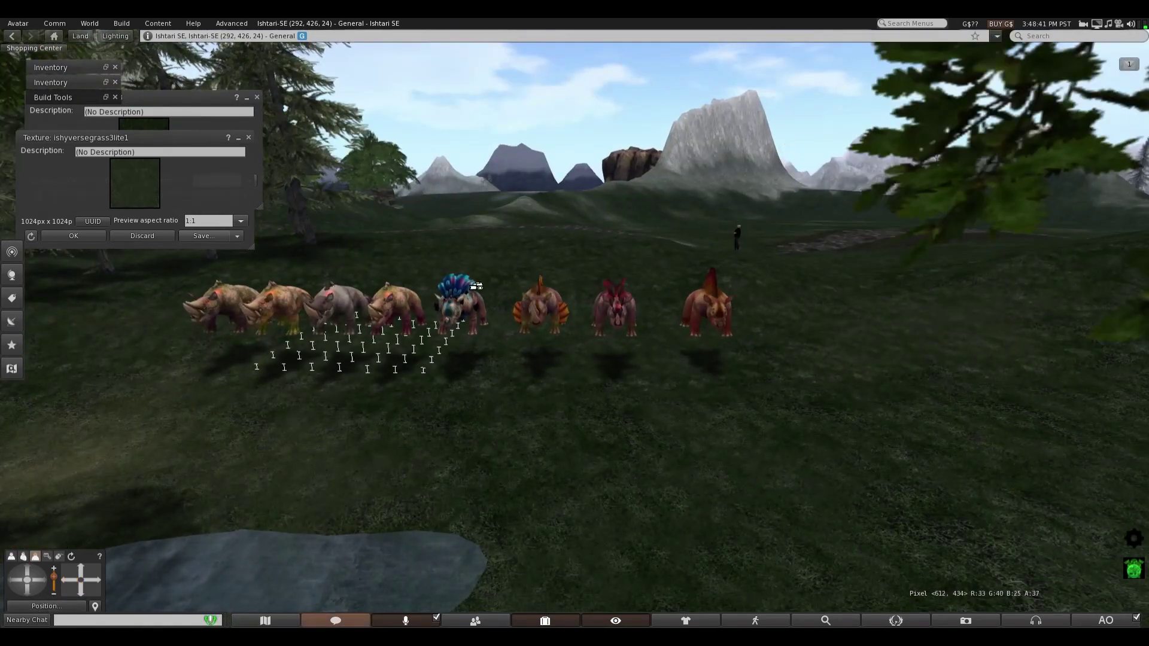
scroll(573, 240, up, 5)
scroll(573, 239, down, 5)
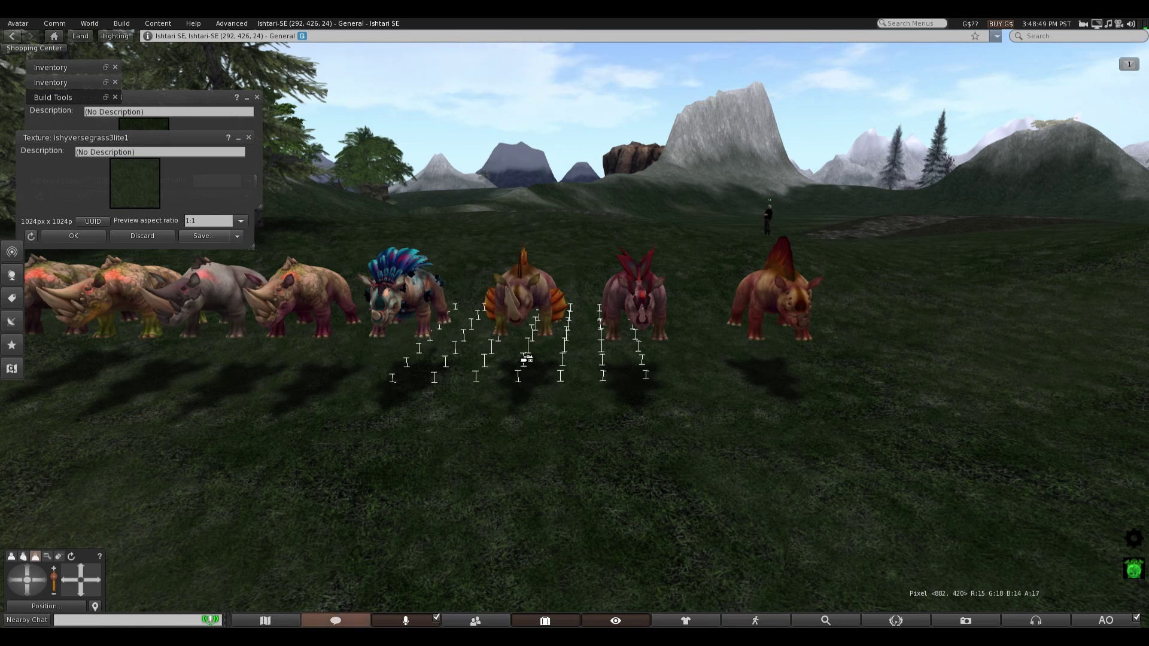
right_click(513, 306)
click(534, 334)
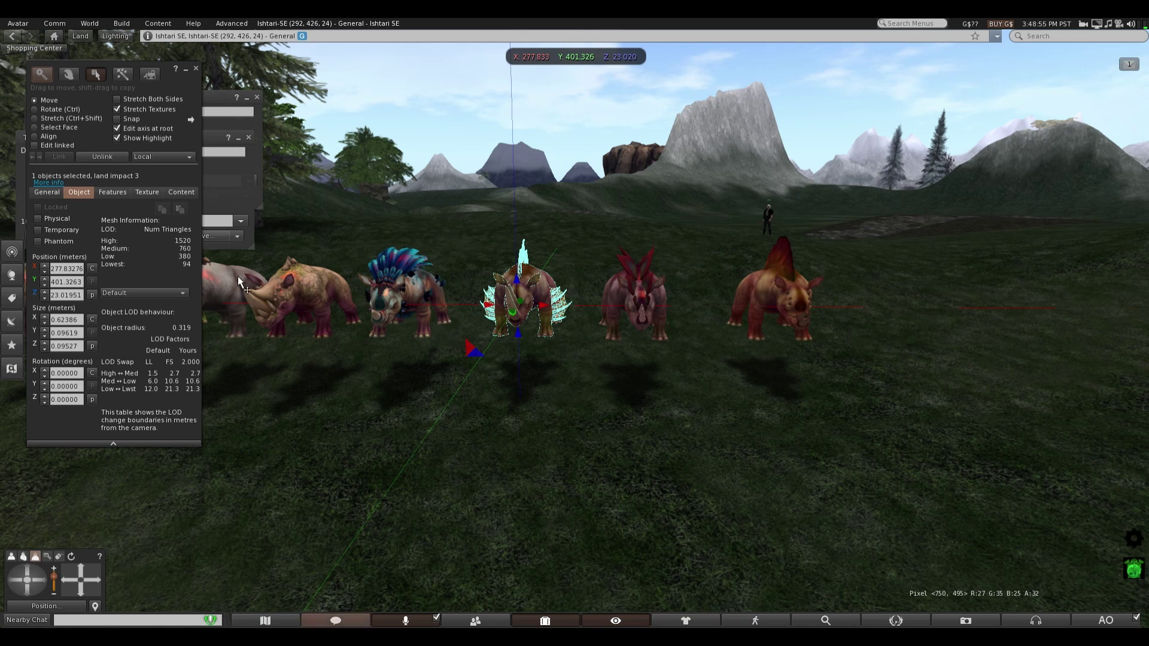
click(35, 145)
click(280, 305)
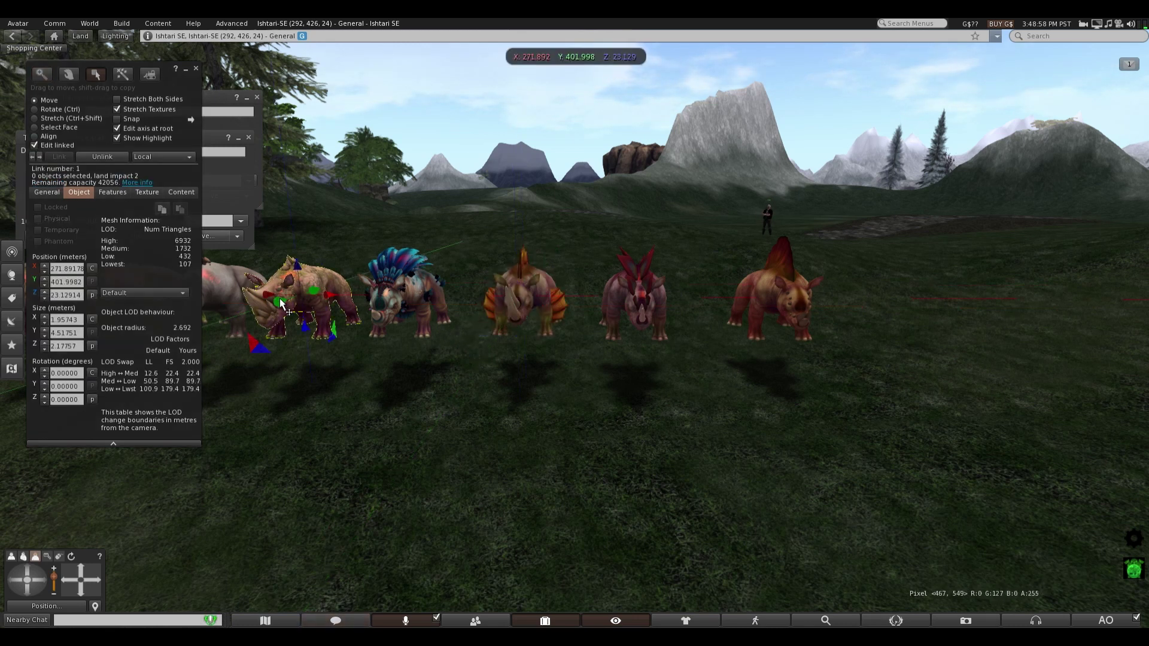
click(394, 315)
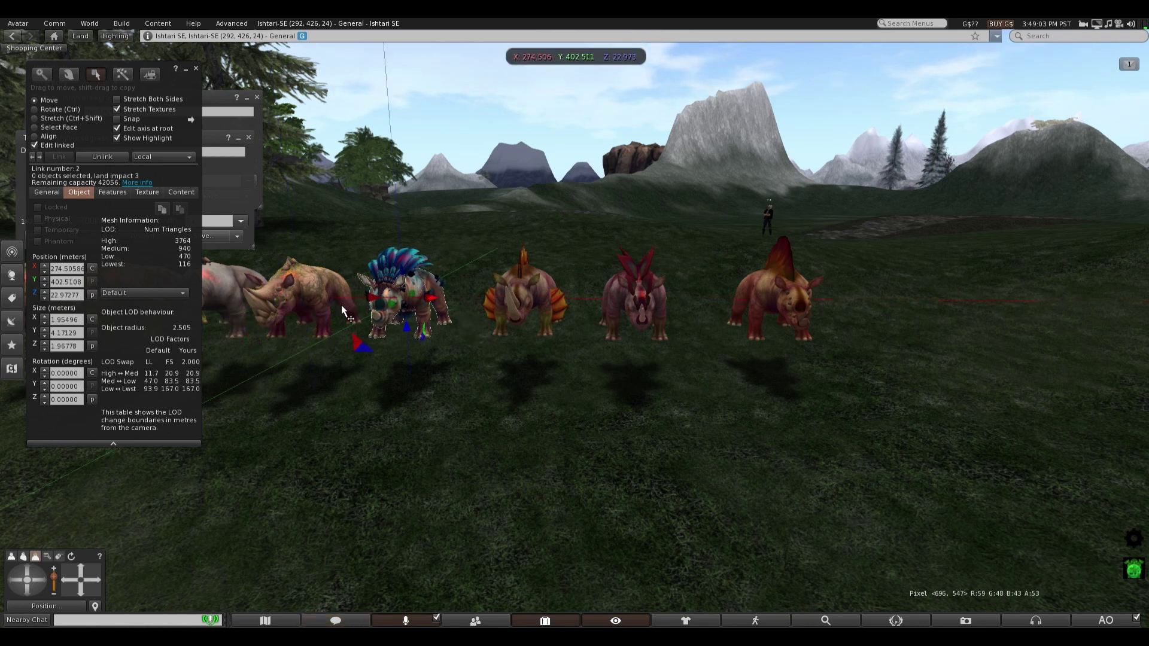
click(285, 308)
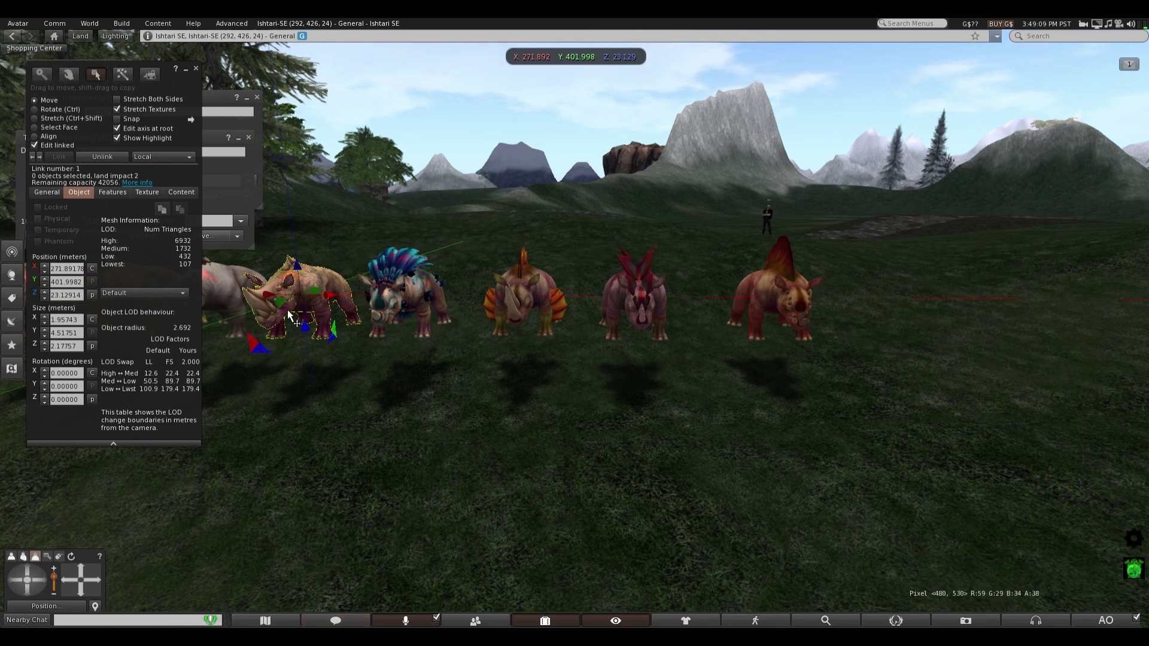
click(196, 69)
- Examine the reshaped ground between the animals and the stone path from overhead and from low angles
scroll(772, 389, up, 5)
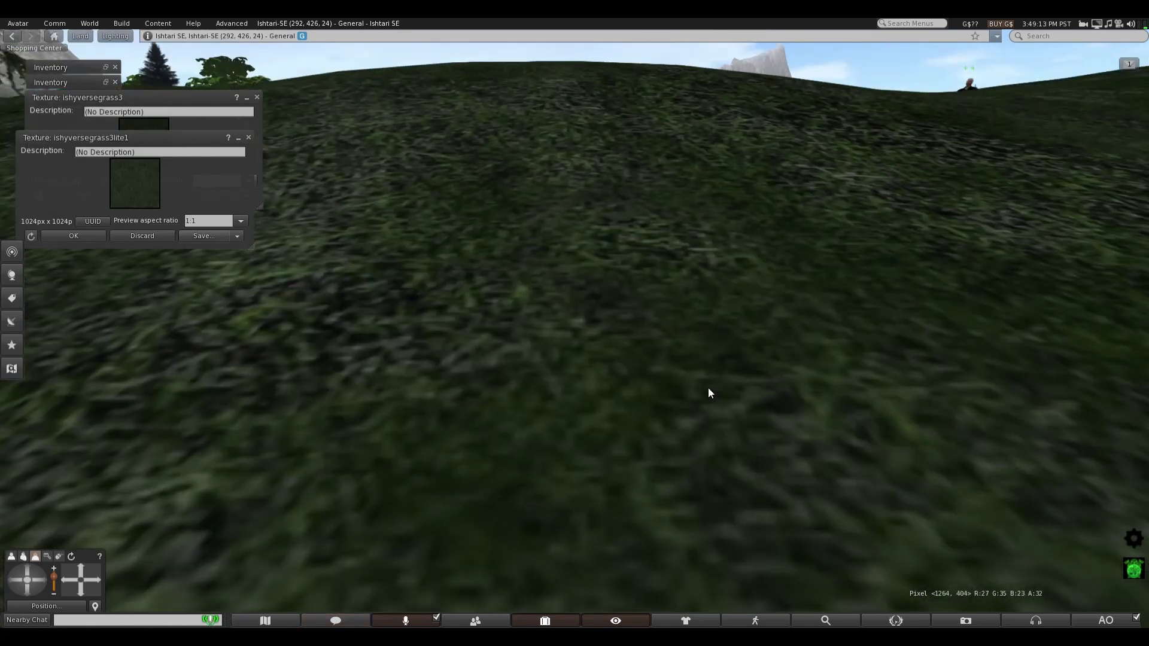
scroll(637, 404, down, 6)
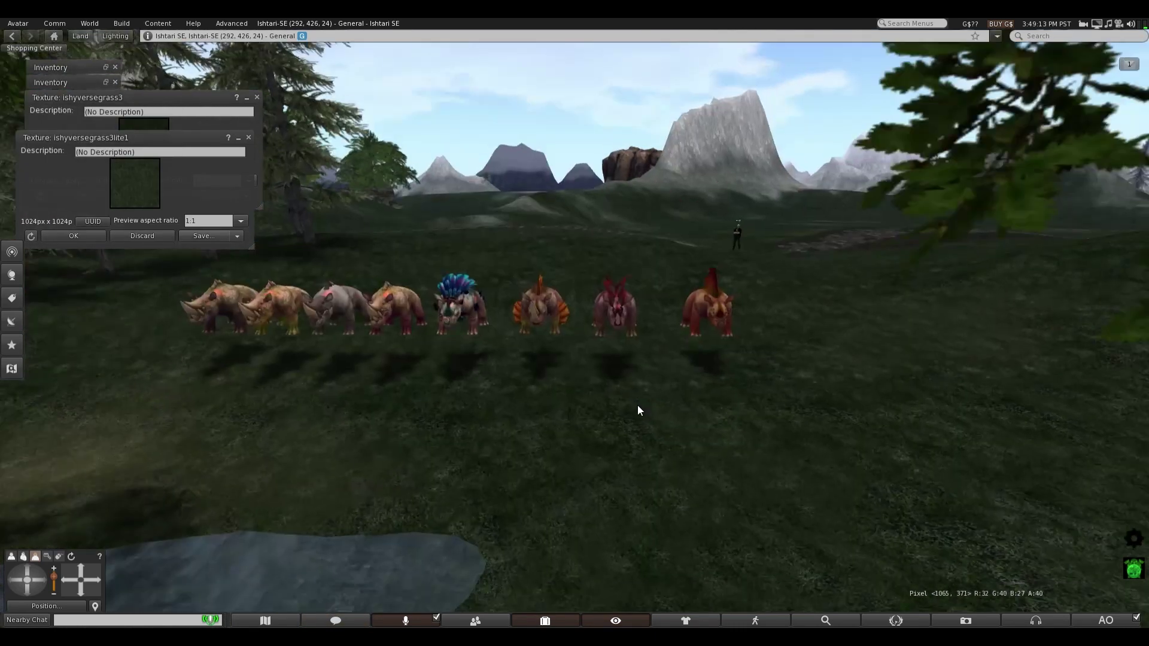
click(31, 574)
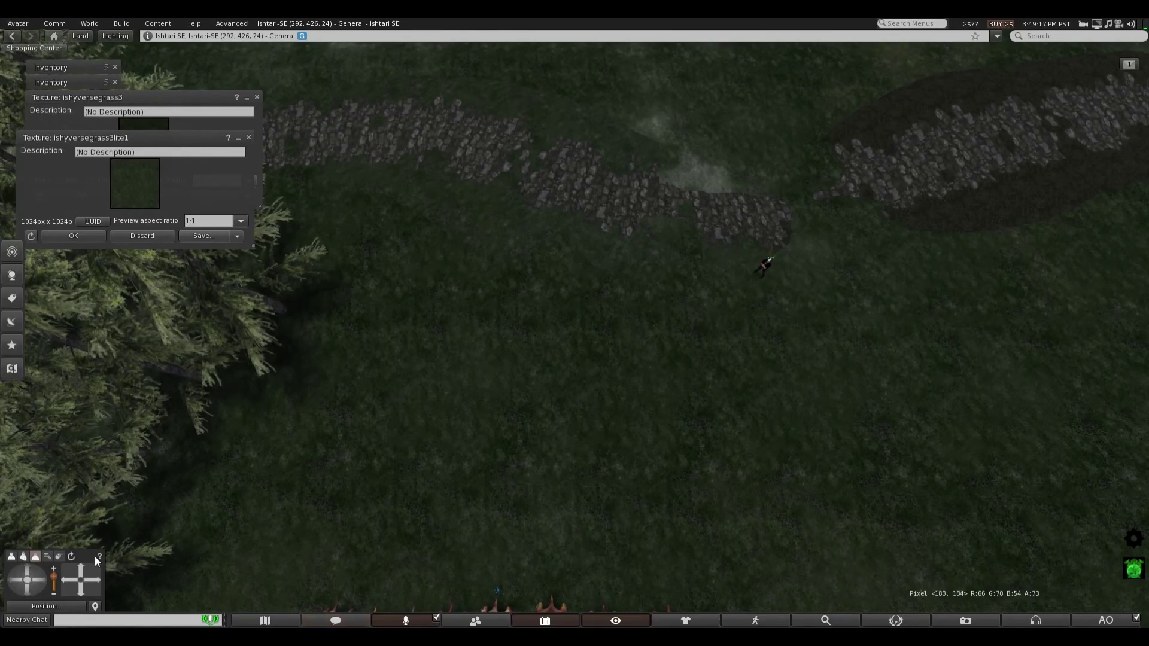
click(80, 591)
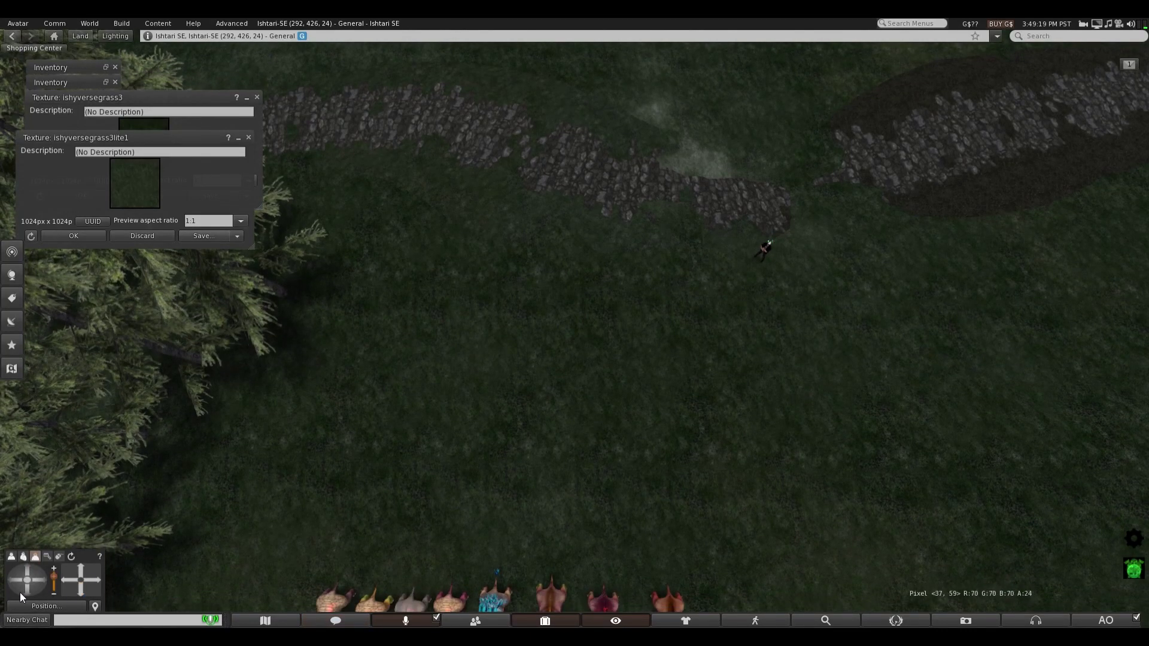
click(26, 590)
scroll(915, 225, up, 6)
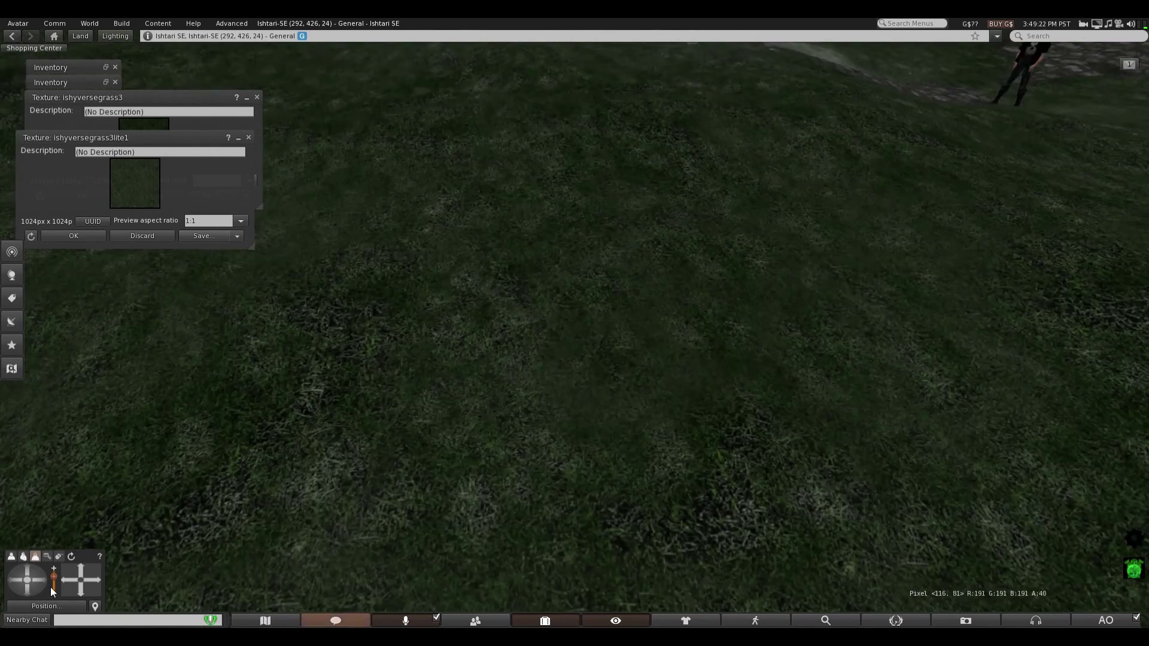
click(31, 591)
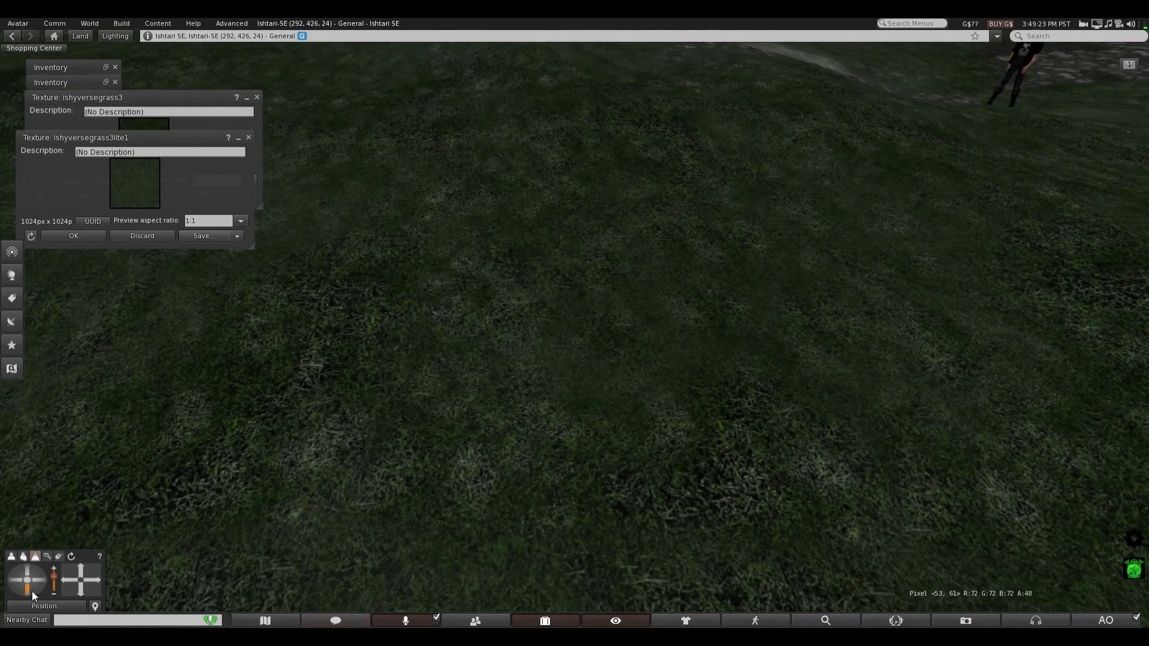
click(81, 566)
drag(81, 563, 706, 560)
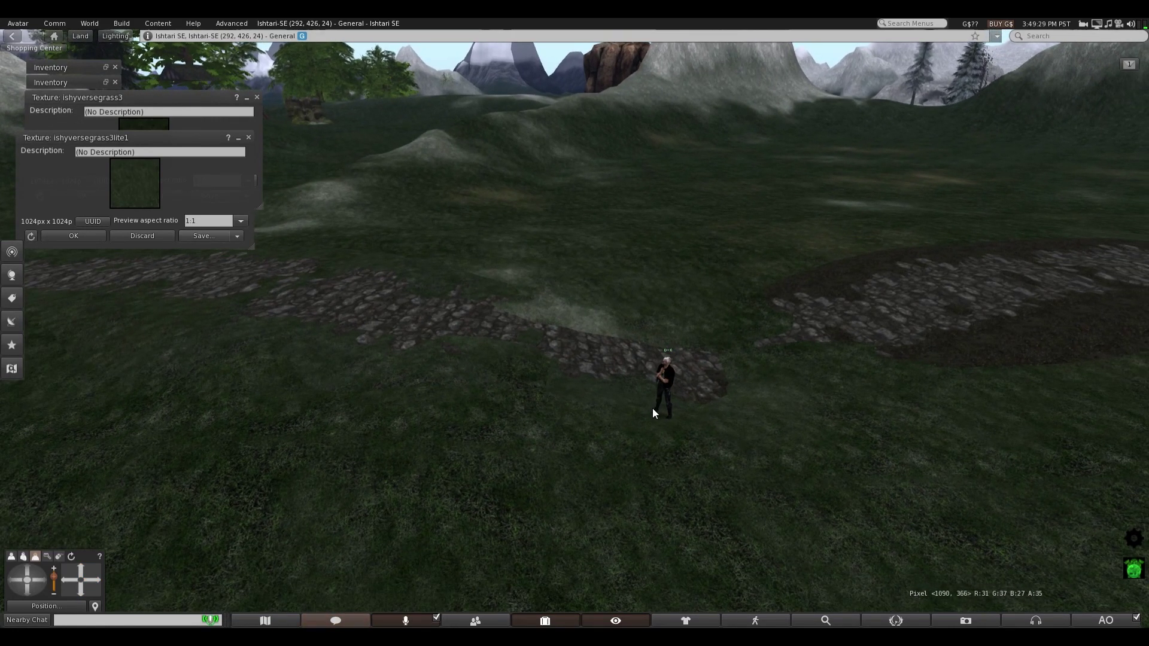
drag(17, 588, 31, 570)
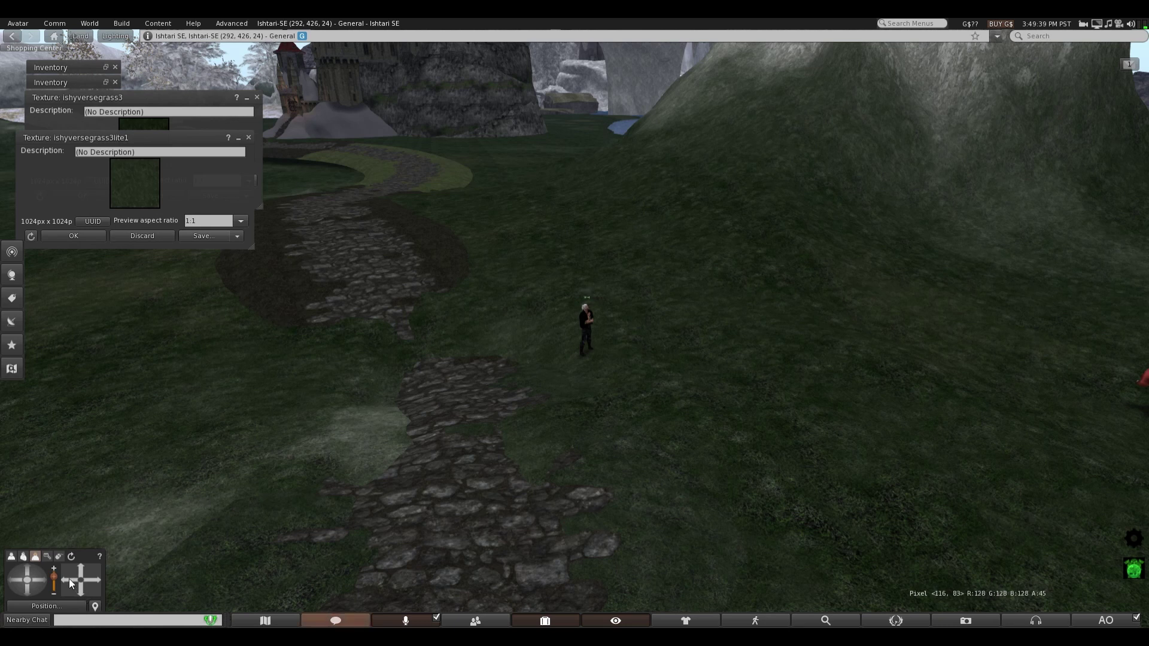
- Raise the ground along both sides of the castle-side stone path segment, using a slightly larger and stronger Raise brush
drag(69, 579, 67, 579)
right_click(206, 387)
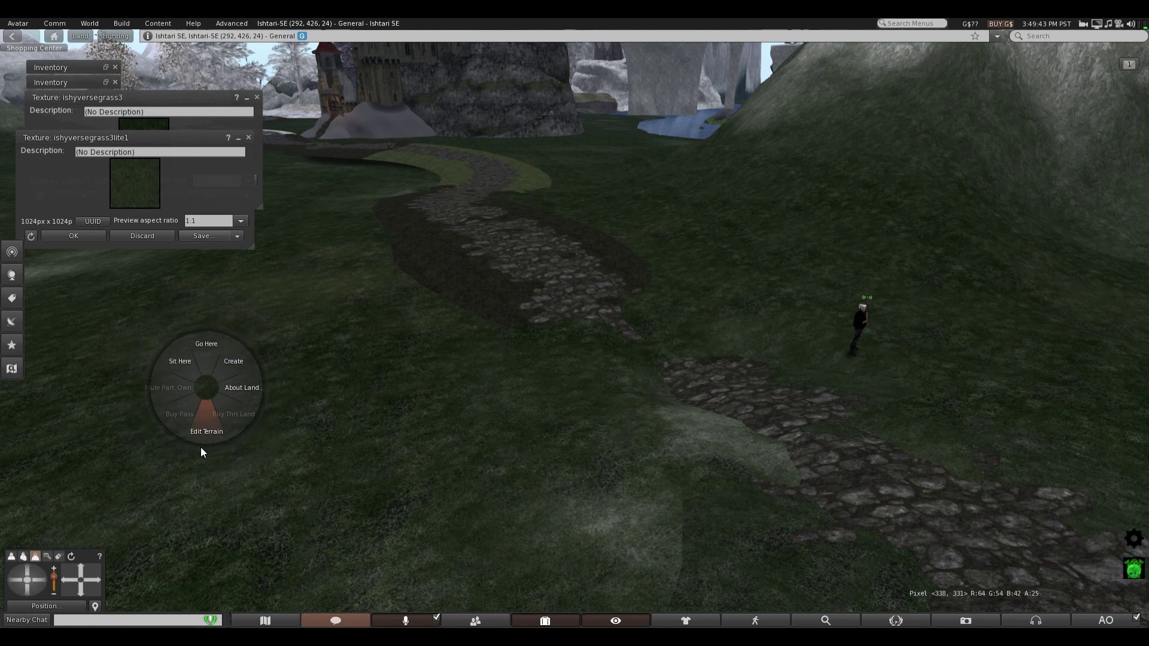
click(206, 430)
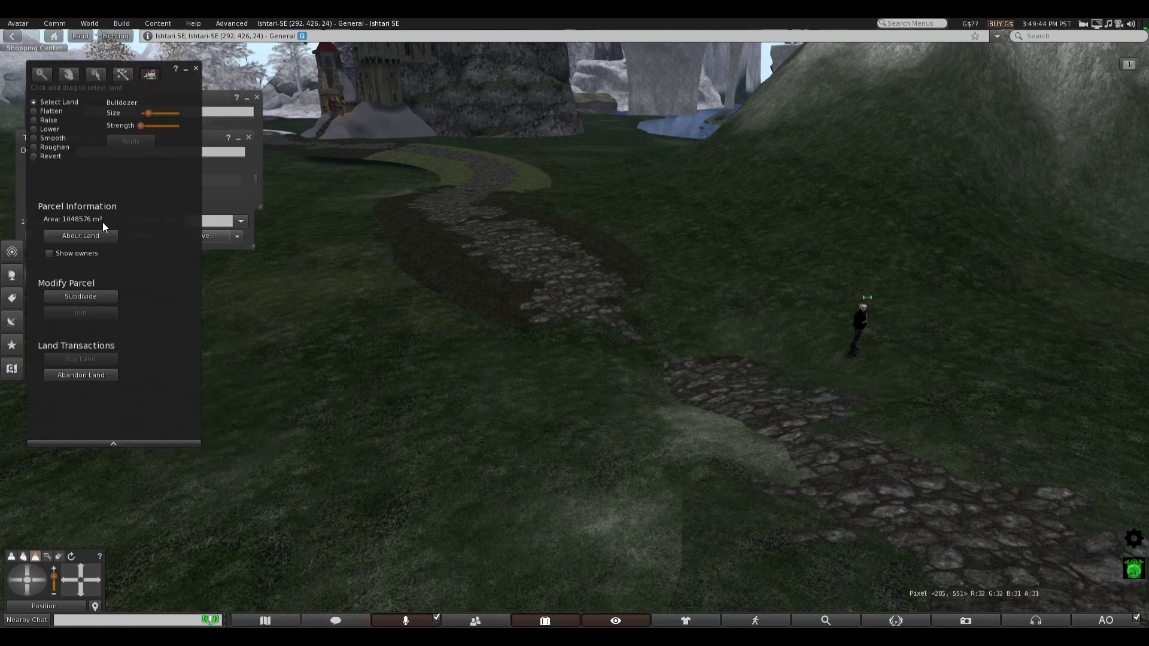
click(37, 122)
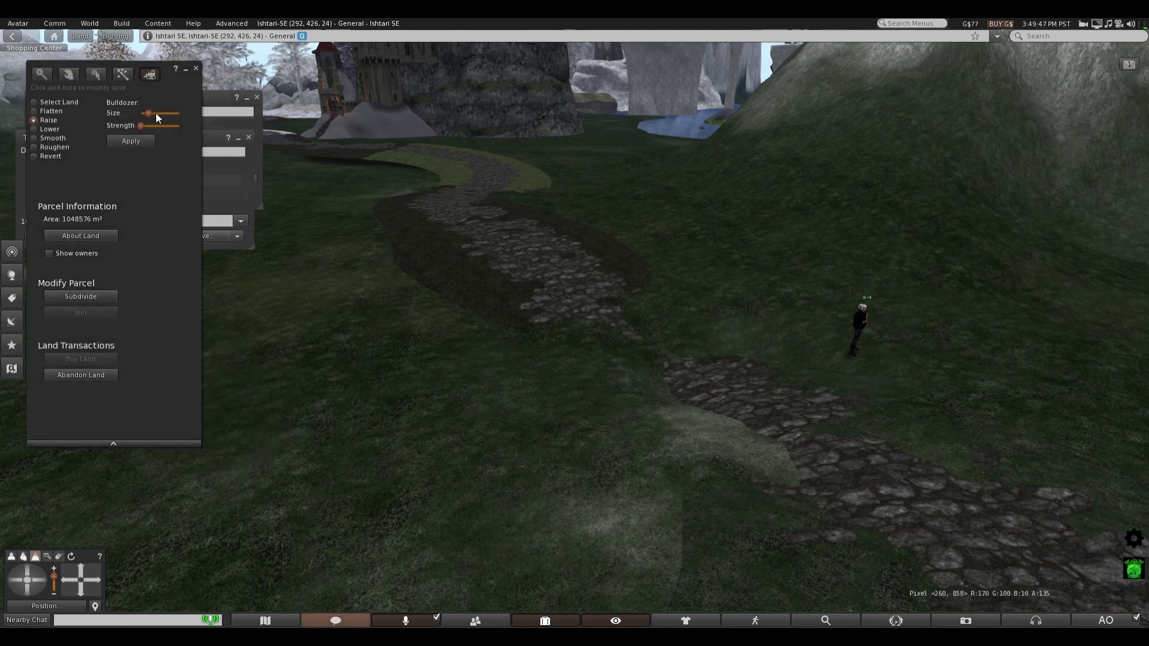
click(153, 113)
click(148, 125)
mouse_move(556, 336)
mouse_down()
mouse_move(431, 303)
mouse_move(500, 359)
mouse_move(420, 295)
mouse_move(331, 285)
mouse_move(401, 272)
mouse_move(362, 251)
mouse_move(261, 278)
mouse_move(385, 236)
mouse_move(384, 210)
mouse_move(495, 297)
mouse_move(505, 329)
mouse_move(441, 251)
mouse_move(405, 246)
mouse_move(440, 244)
mouse_move(392, 220)
mouse_move(344, 269)
mouse_up()
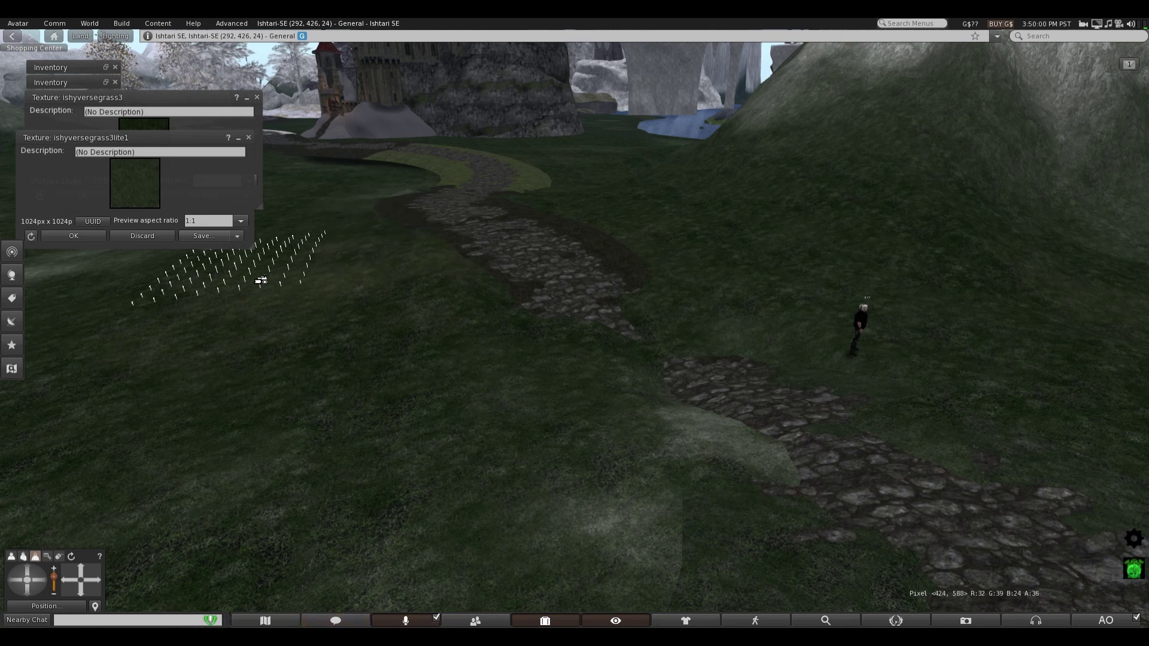
mouse_move(261, 281)
mouse_down()
mouse_move(371, 231)
mouse_move(393, 236)
mouse_move(395, 218)
mouse_move(451, 224)
mouse_move(316, 223)
mouse_move(254, 242)
mouse_move(646, 256)
mouse_move(639, 270)
mouse_move(612, 238)
mouse_move(554, 225)
mouse_move(628, 226)
mouse_move(598, 225)
mouse_move(624, 247)
mouse_move(701, 239)
mouse_up()
drag(620, 236, 706, 299)
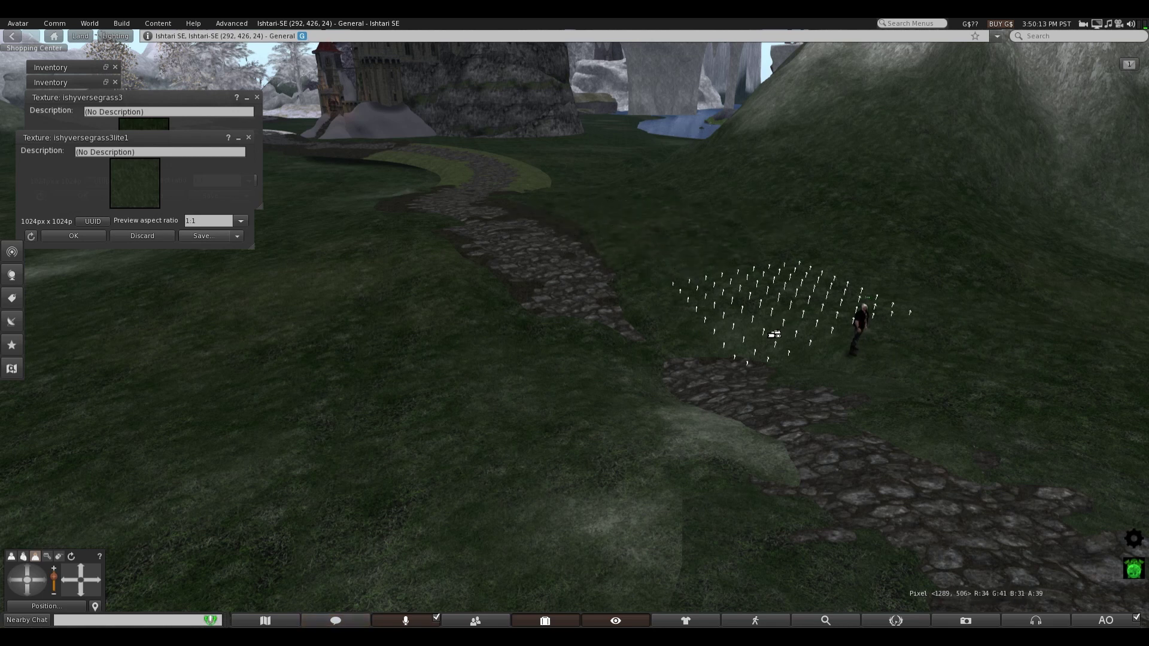
- Raise the grass beside the near stone path segment, from the gap toward the foreground
mouse_move(773, 334)
mouse_down()
mouse_move(674, 335)
mouse_move(675, 547)
mouse_move(663, 574)
mouse_move(714, 441)
mouse_up()
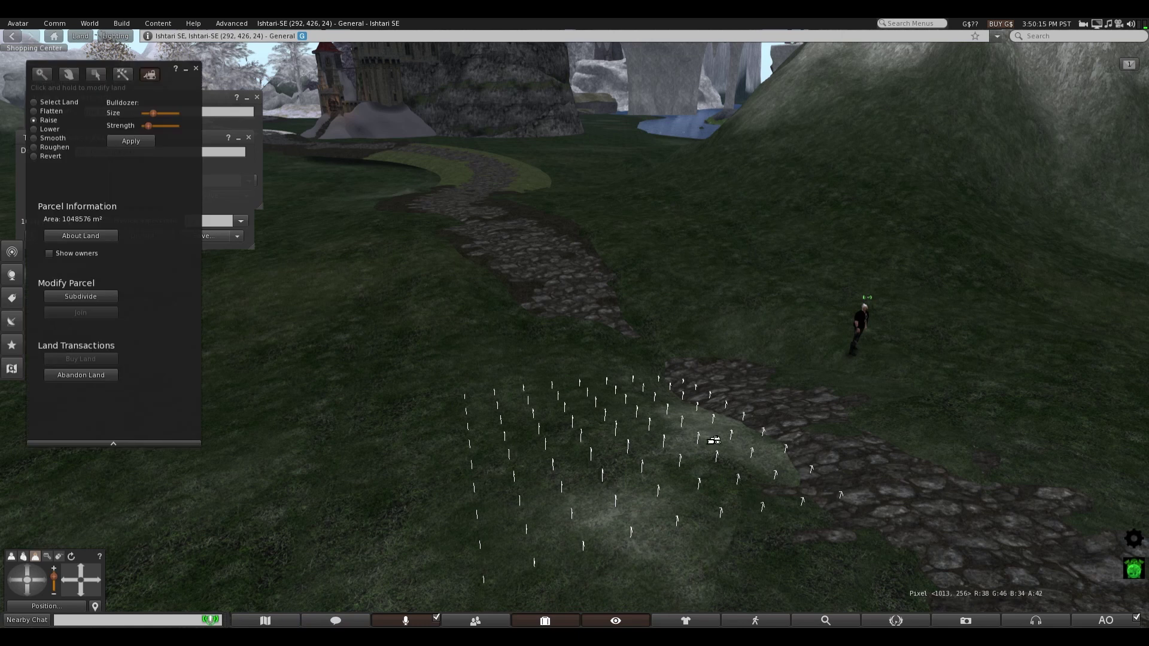
scroll(839, 444, down, 2)
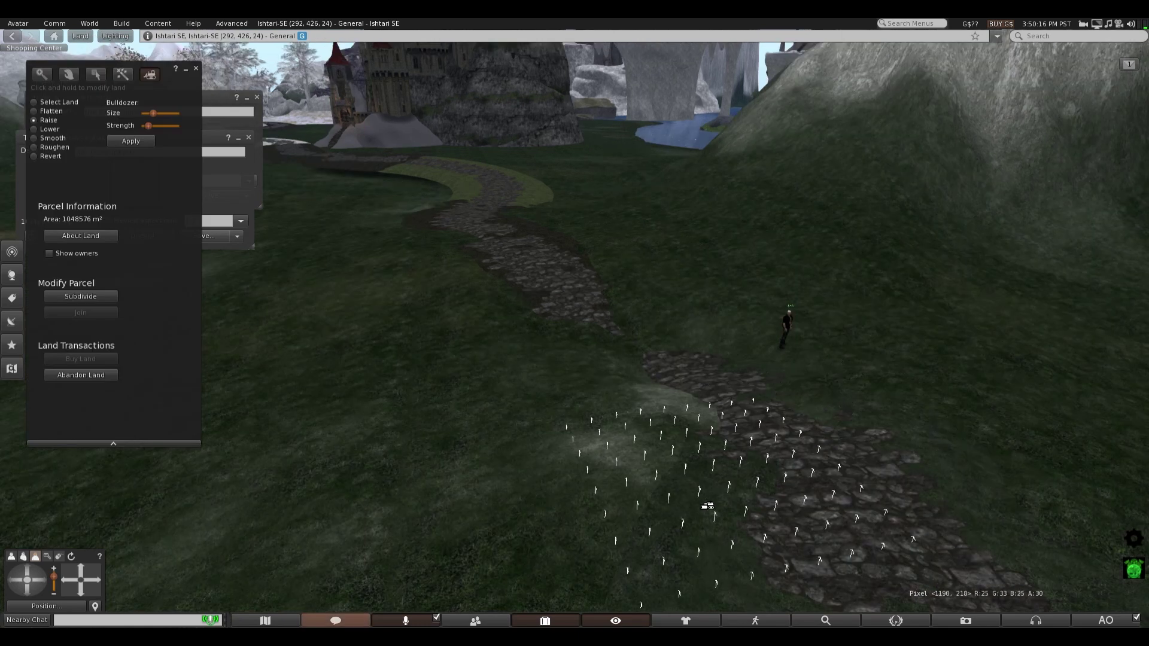
drag(707, 505, 642, 545)
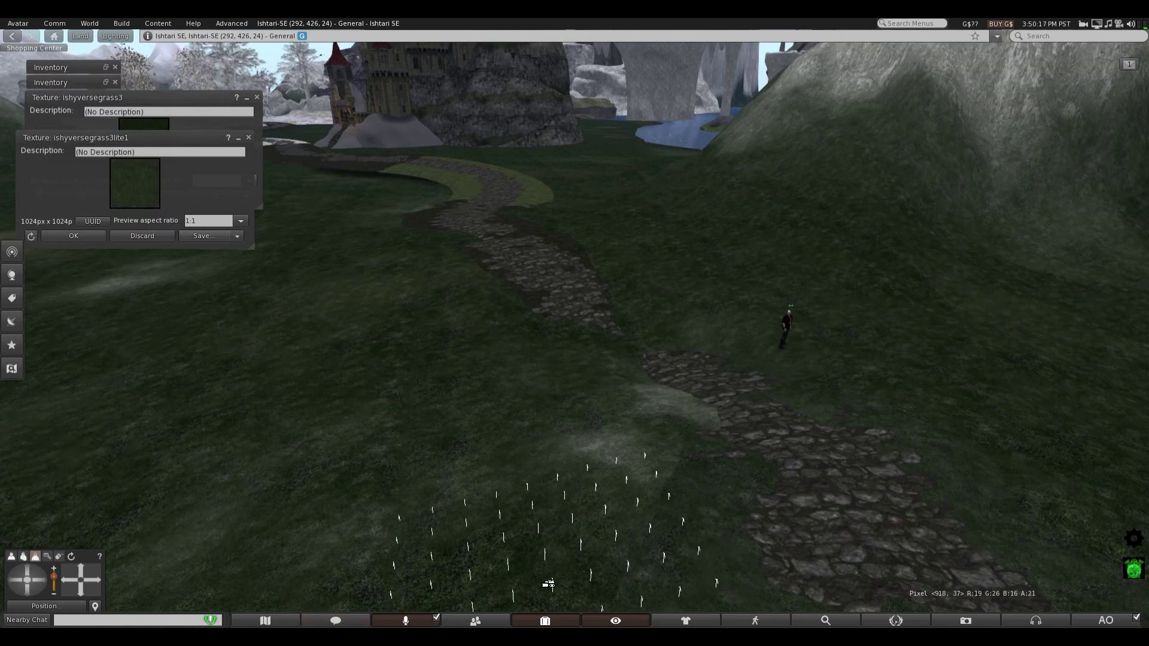
drag(548, 584, 631, 517)
drag(645, 565, 1020, 571)
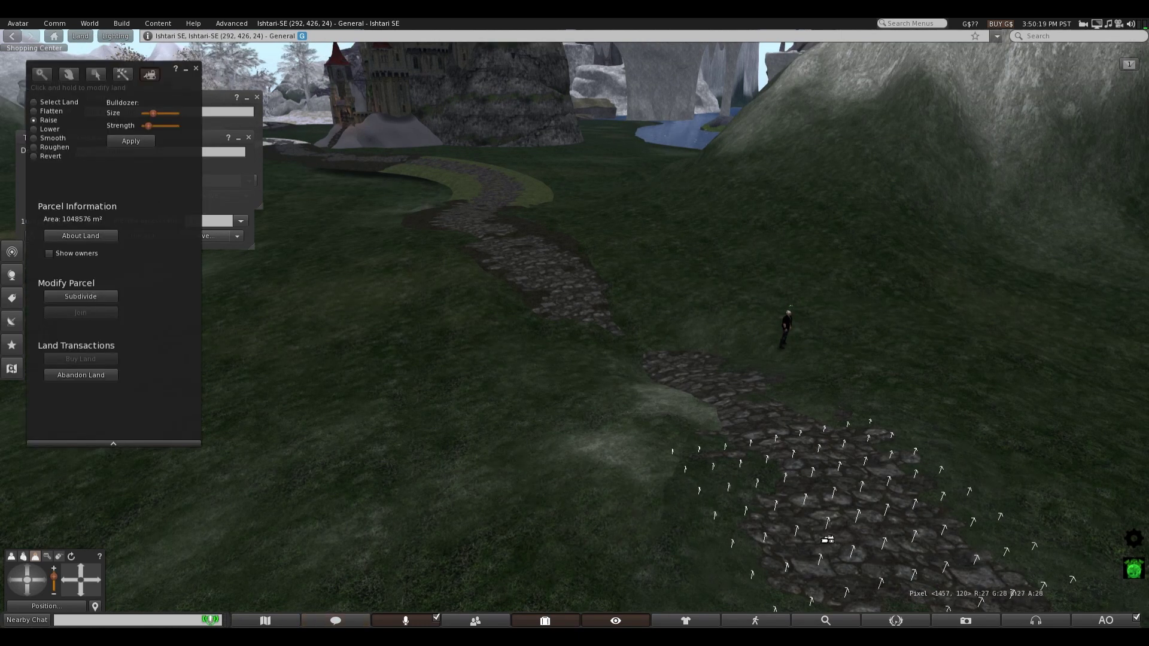
- Raise the ground over the exposed dirt edges of the stone path segment between the light-green bend and the gap
scroll(651, 210, up, 3)
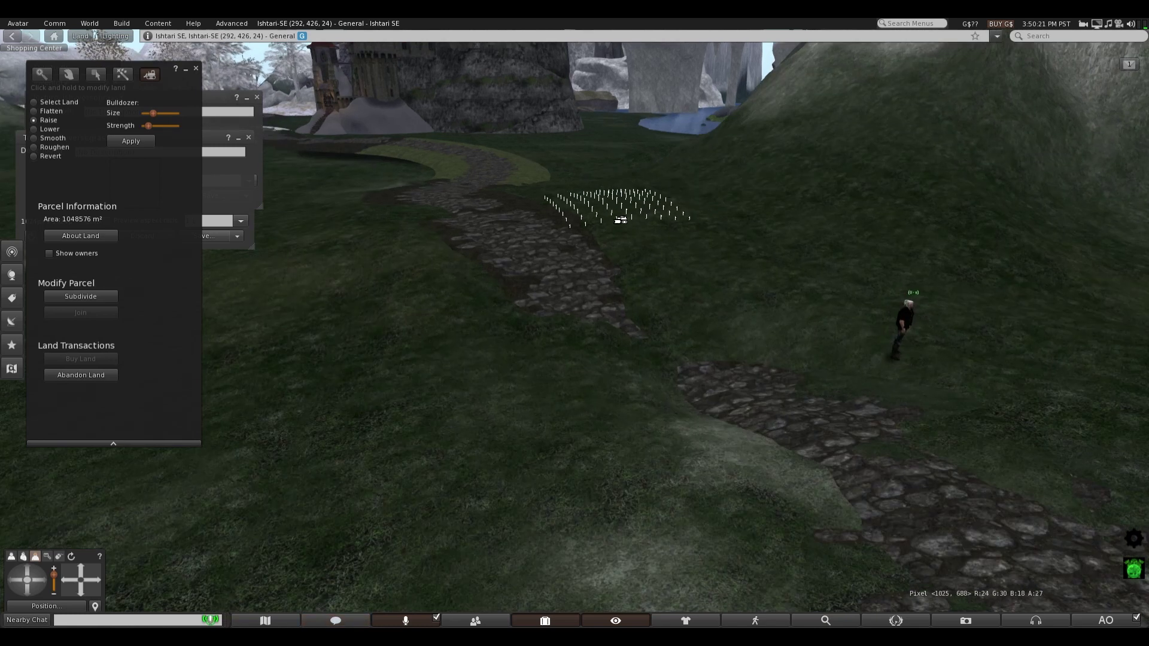
click(30, 570)
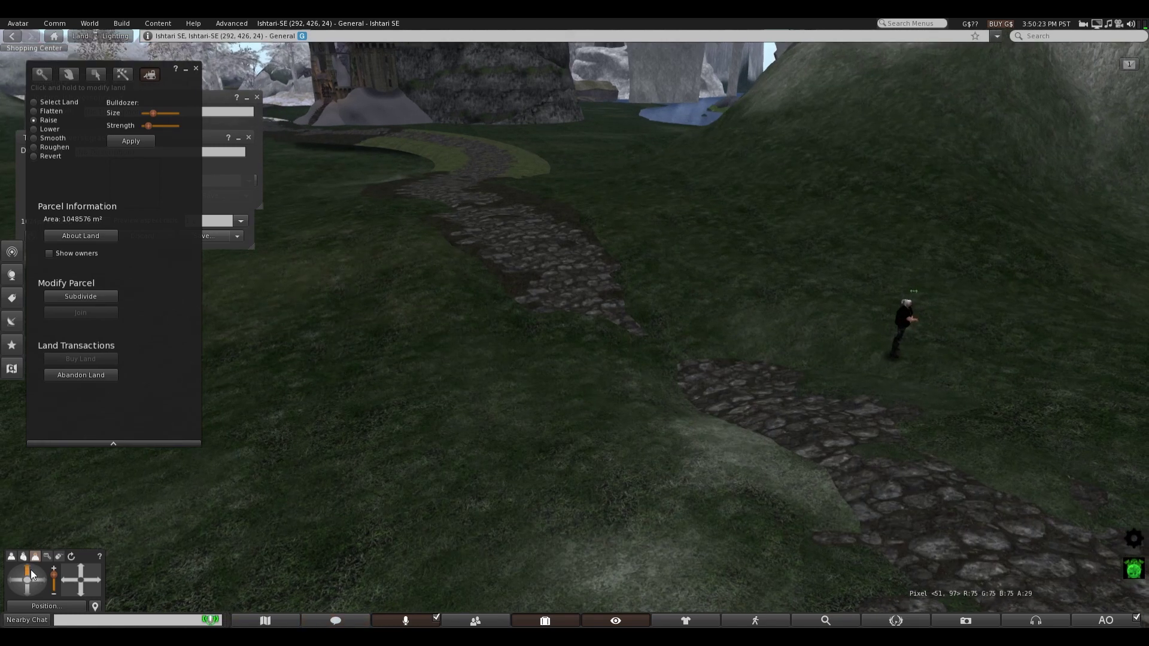
mouse_move(80, 572)
mouse_down()
mouse_move(84, 548)
mouse_move(65, 518)
mouse_move(3, 507)
mouse_up()
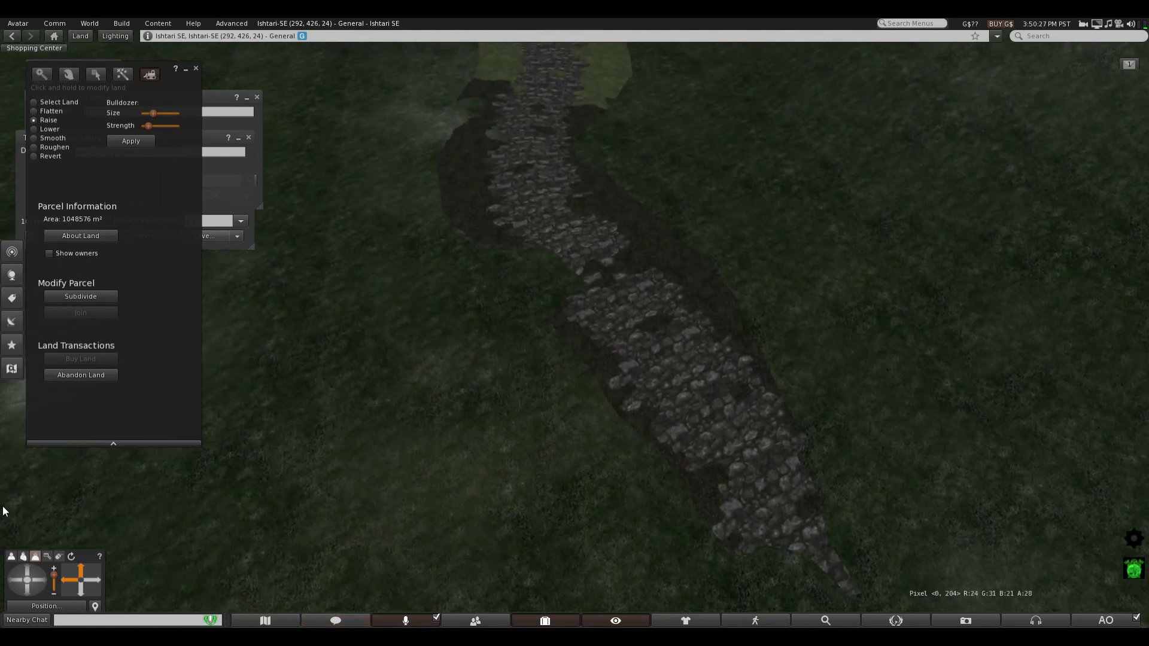
drag(675, 220, 675, 220)
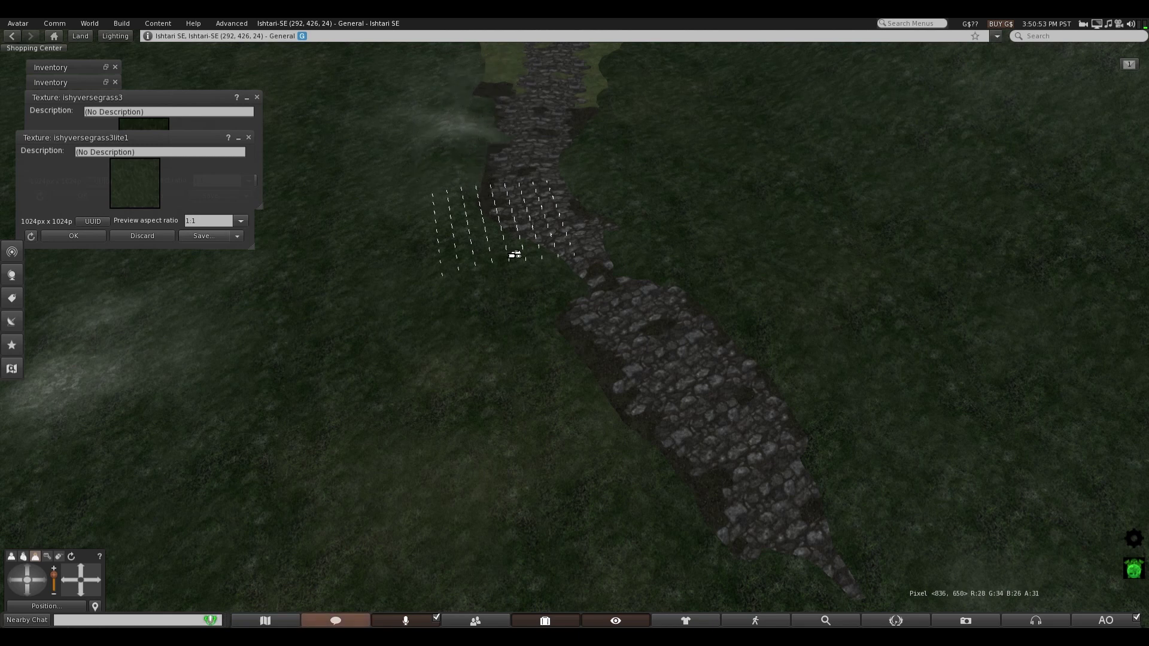
mouse_move(514, 254)
mouse_down()
mouse_move(505, 198)
mouse_move(565, 80)
mouse_up()
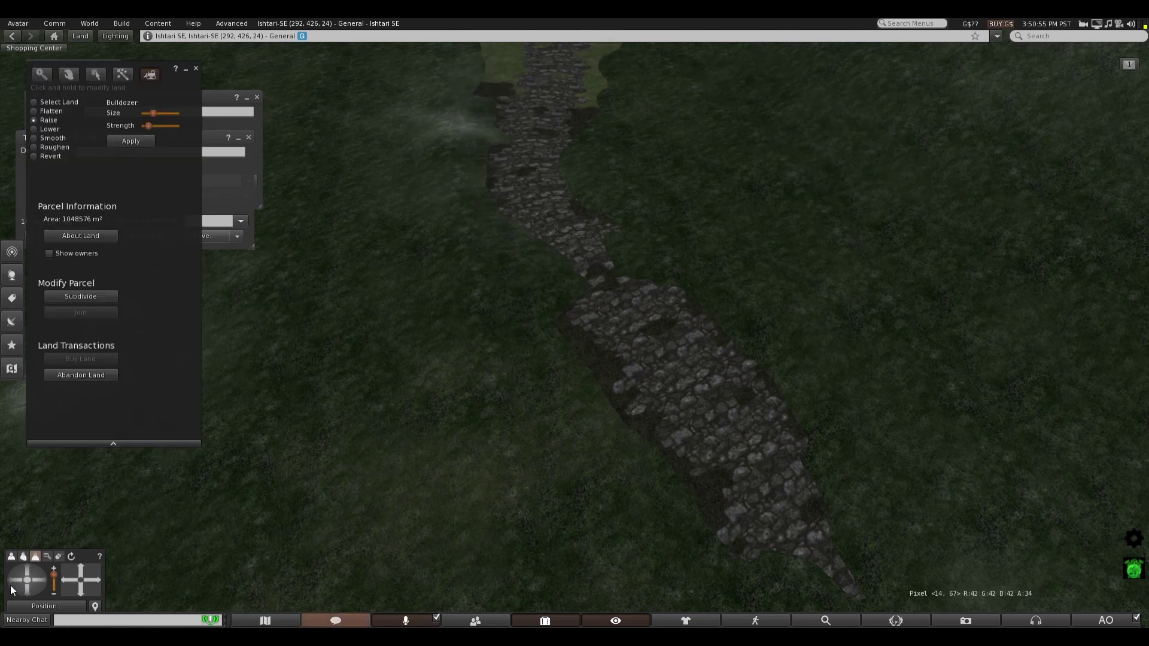
- Raise the grass on both the open-field side and the mountain side of the path near the light-green bend
click(78, 591)
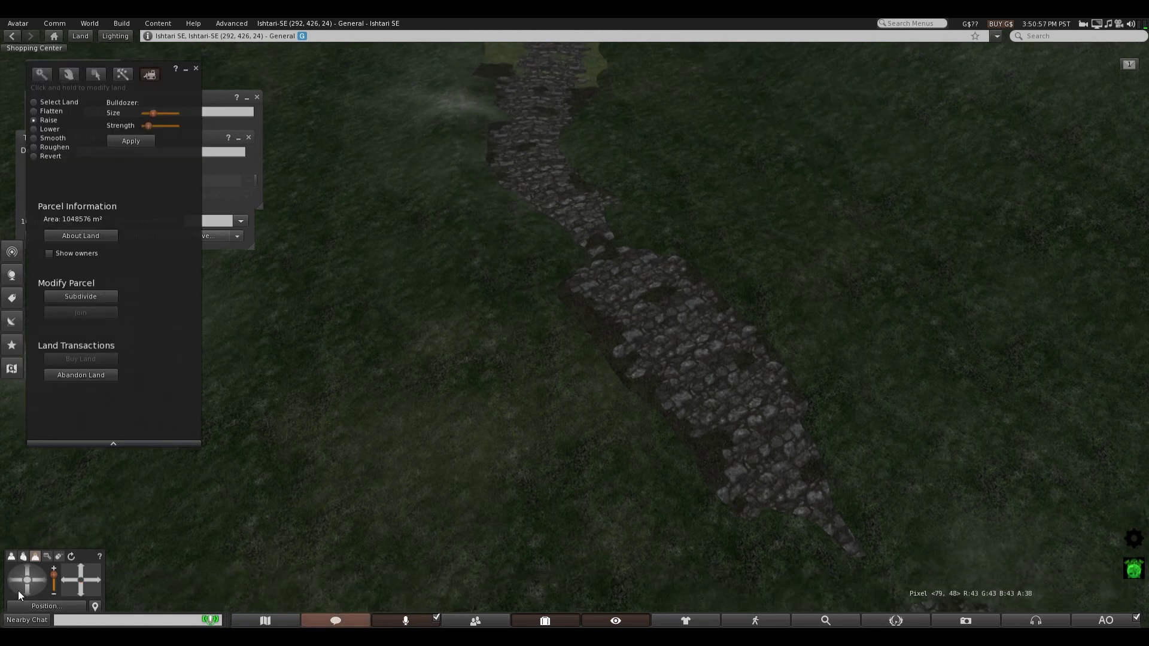
drag(27, 592, 26, 593)
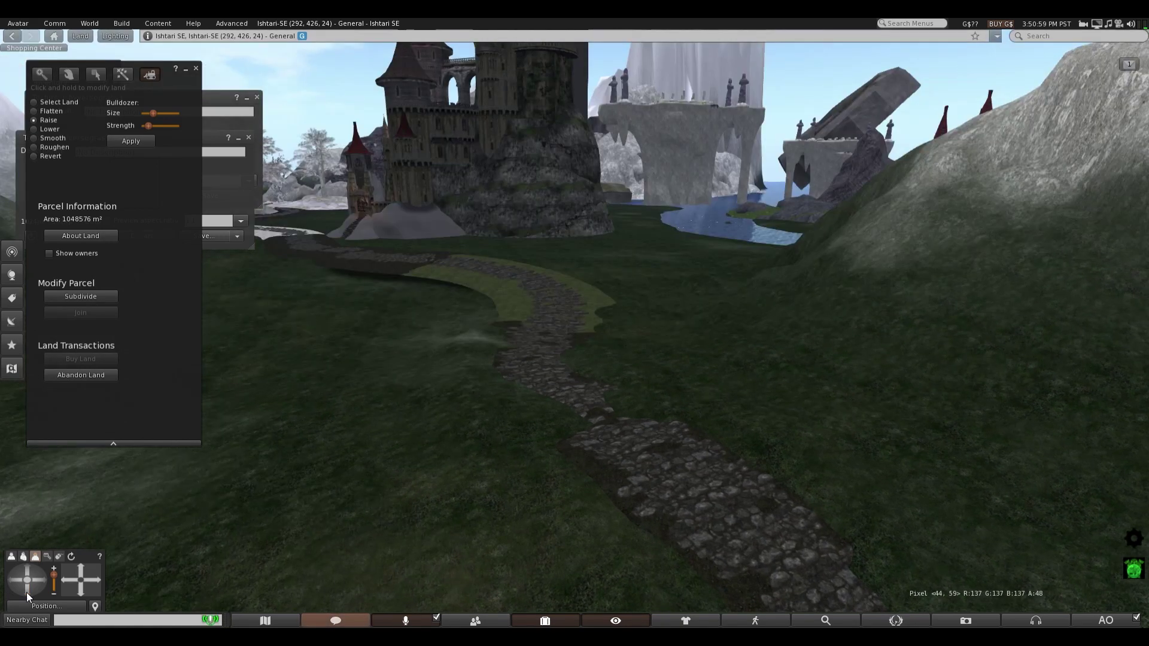
drag(448, 377, 449, 377)
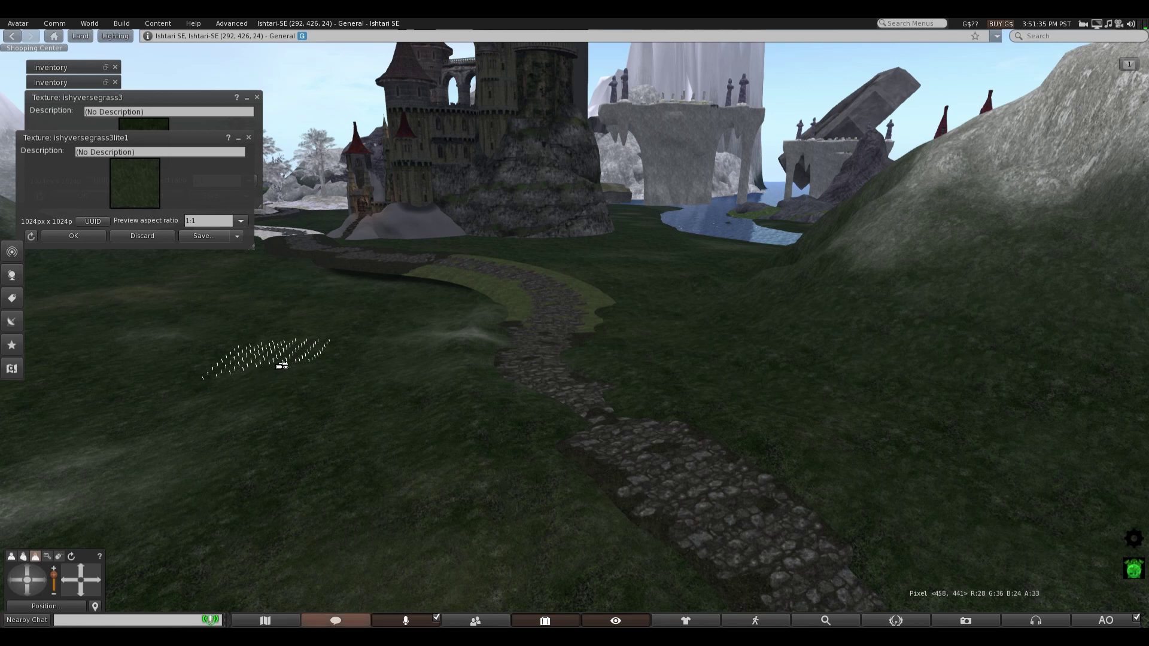
drag(272, 345, 213, 299)
mouse_move(676, 295)
mouse_down()
mouse_move(666, 328)
mouse_move(704, 310)
mouse_up()
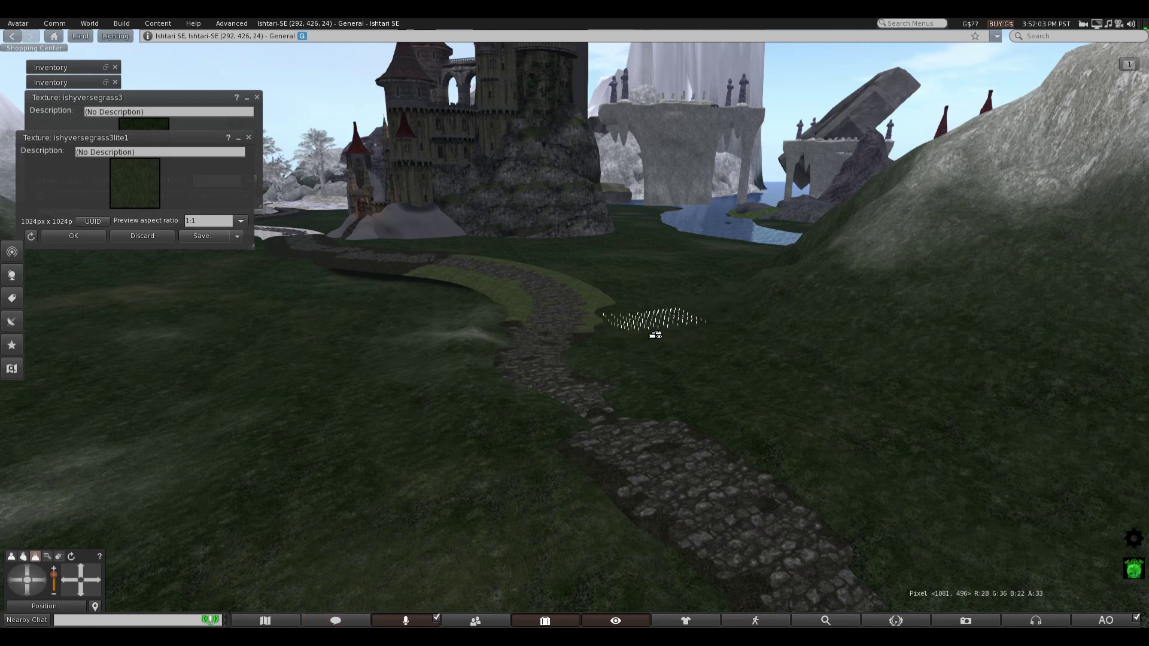
drag(673, 325, 675, 321)
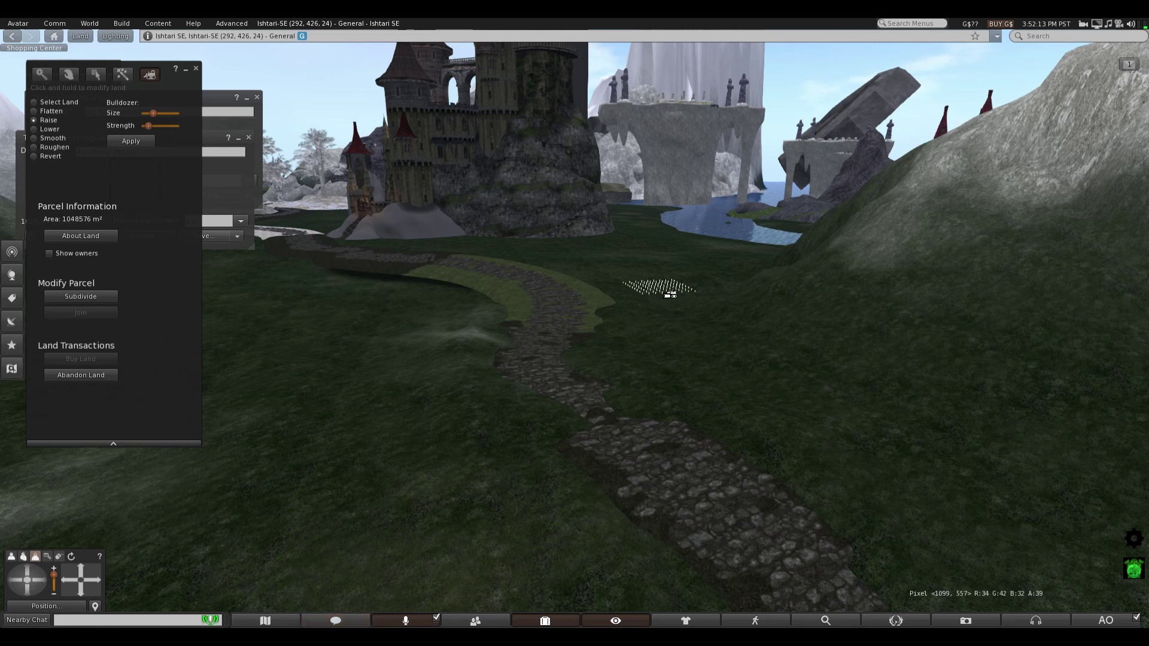
mouse_move(692, 373)
mouse_down()
mouse_move(763, 318)
mouse_move(743, 398)
mouse_up()
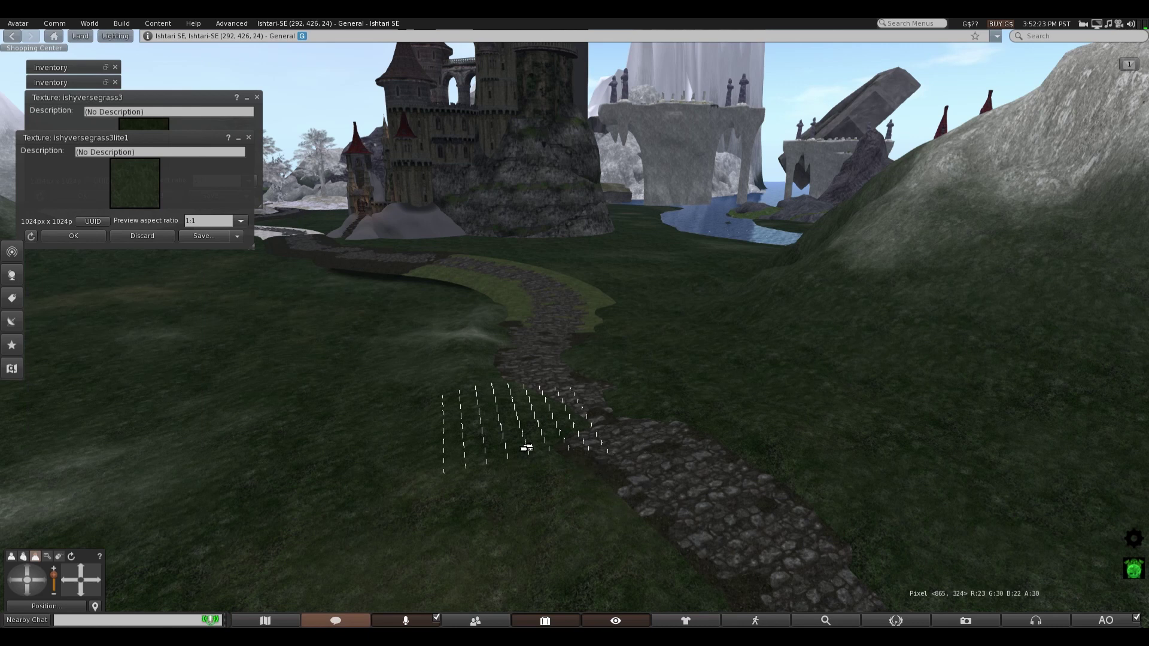
- Raise the open grass field beside the stone path, from the near segment out toward the castle
drag(445, 527, 408, 443)
scroll(402, 441, down, 2)
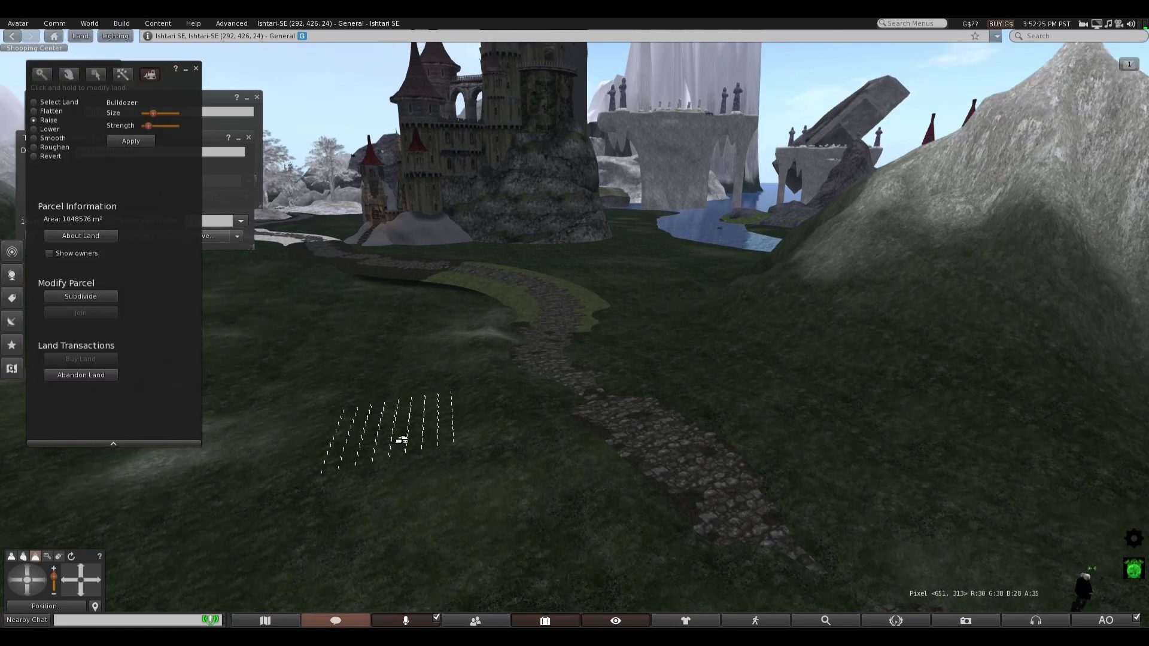
mouse_move(575, 487)
mouse_down()
mouse_move(436, 495)
mouse_move(368, 456)
mouse_move(395, 379)
mouse_move(263, 432)
mouse_move(262, 419)
mouse_up()
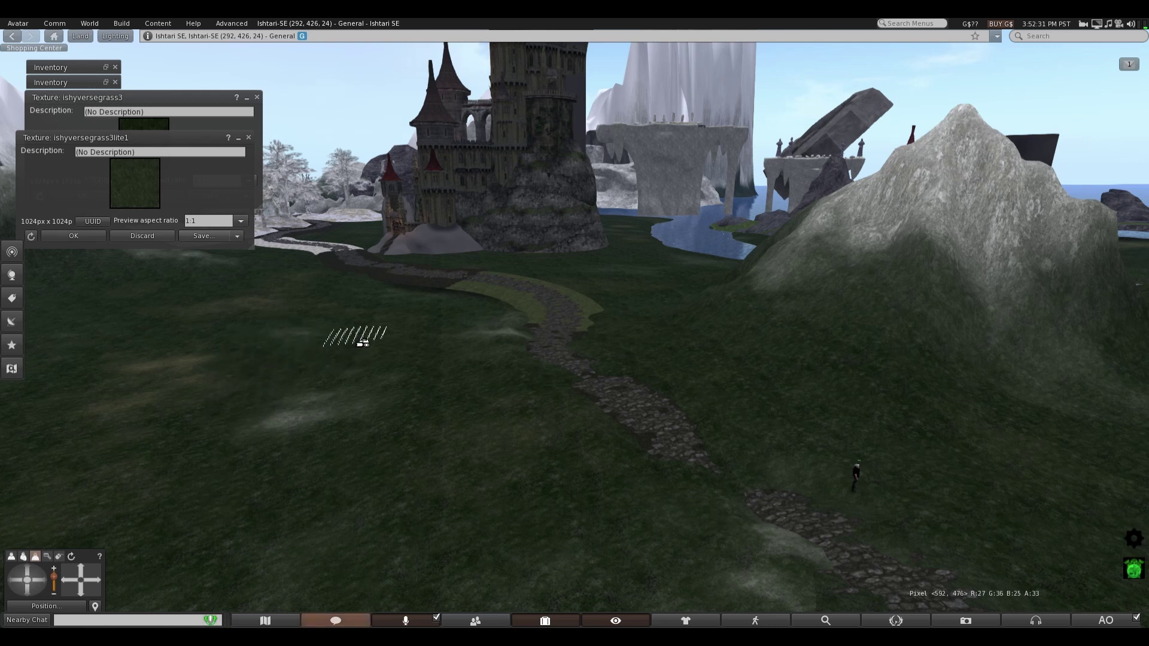
drag(355, 342, 375, 314)
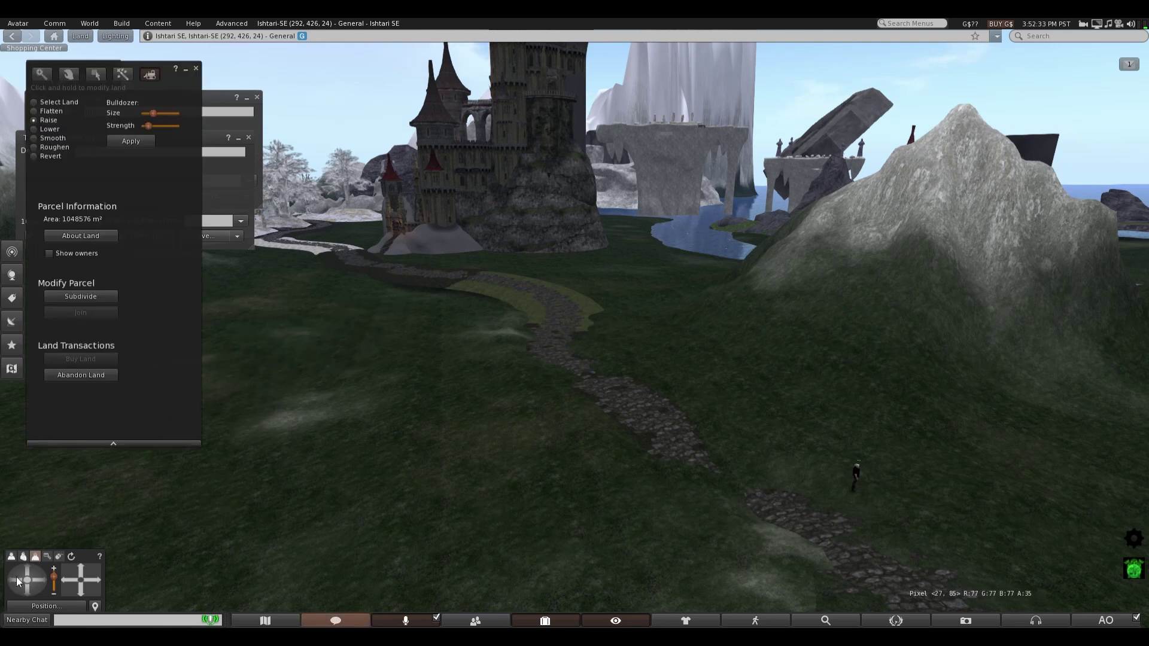
- Increase the Raise brush's size and strength, and raise the ground between the castle tower, the dirt-edged path and the foot of the mountain
drag(16, 577, 18, 578)
scroll(708, 497, down, 3)
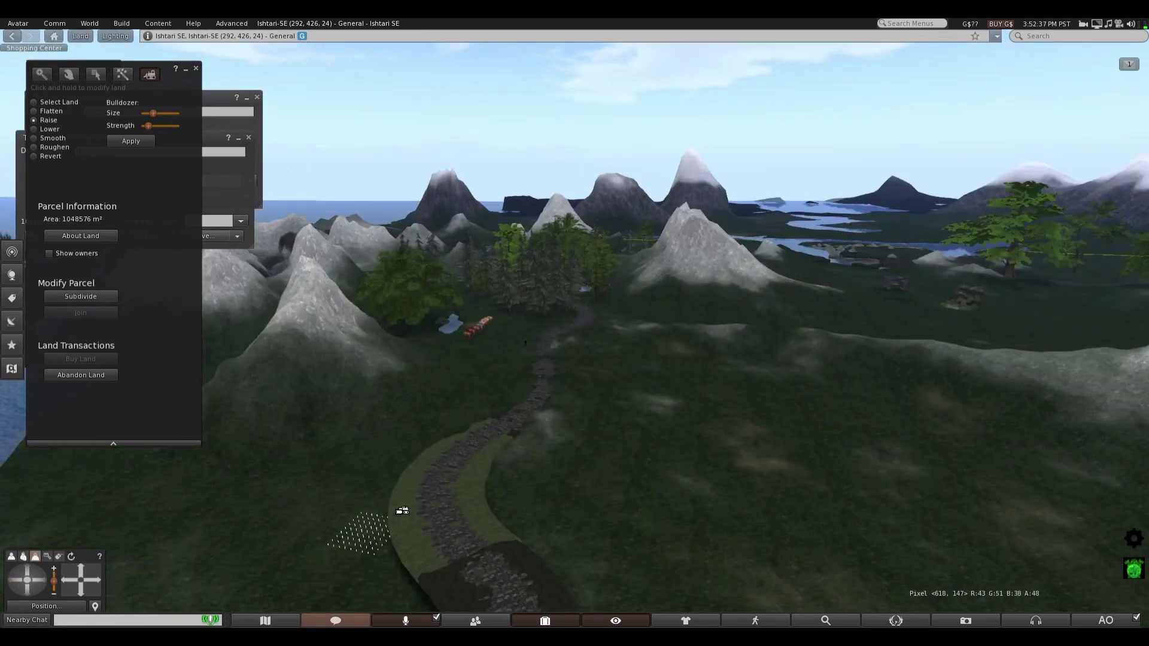
click(81, 591)
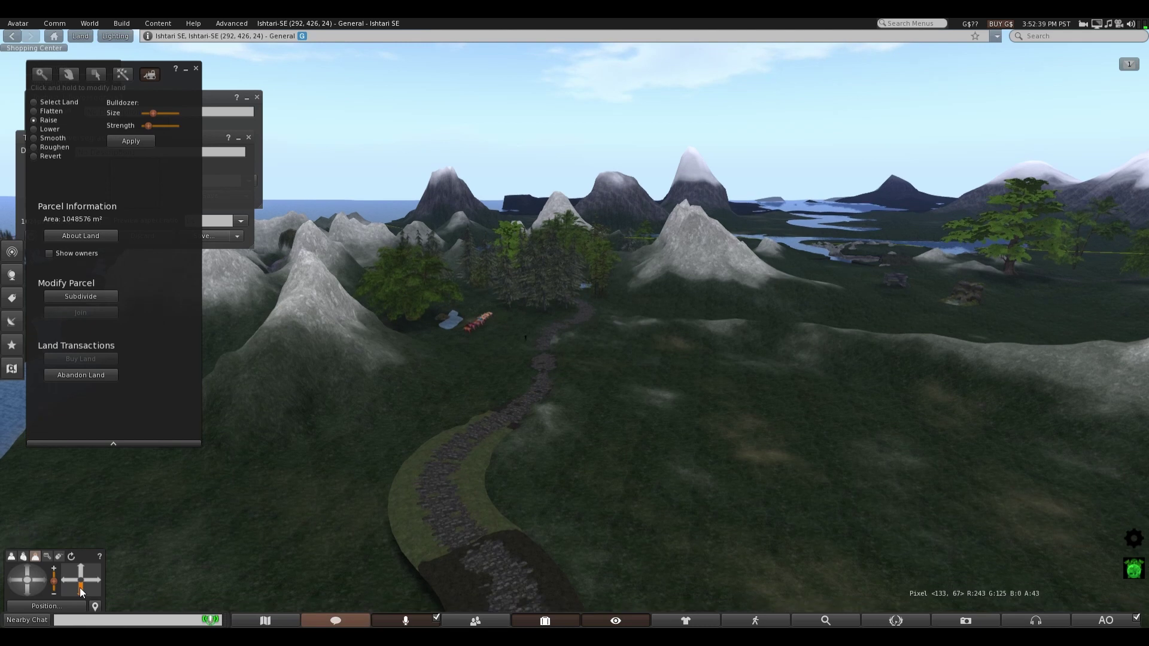
drag(80, 591, 3, 585)
scroll(482, 485, up, 3)
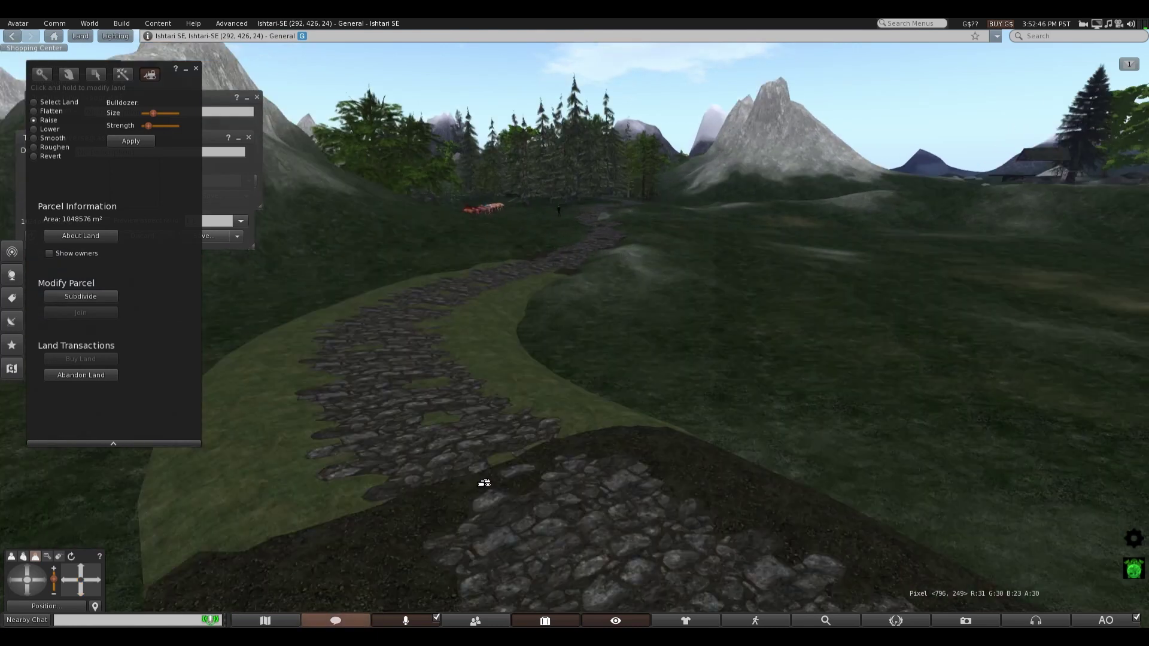
scroll(483, 444, down, 3)
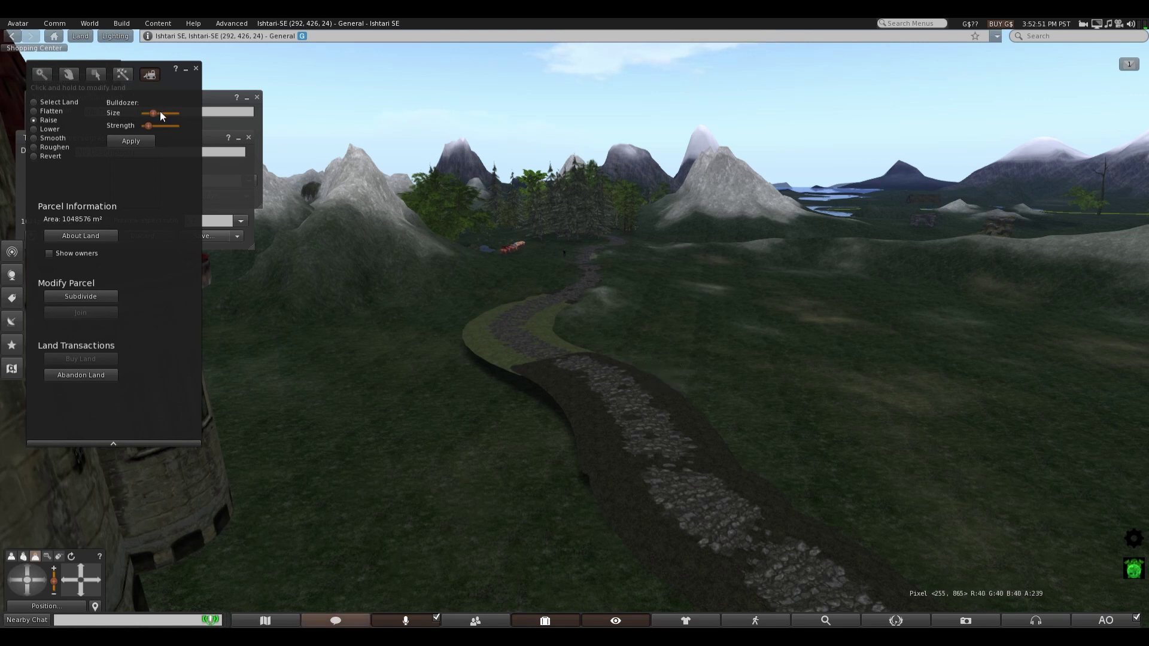
drag(160, 112, 172, 112)
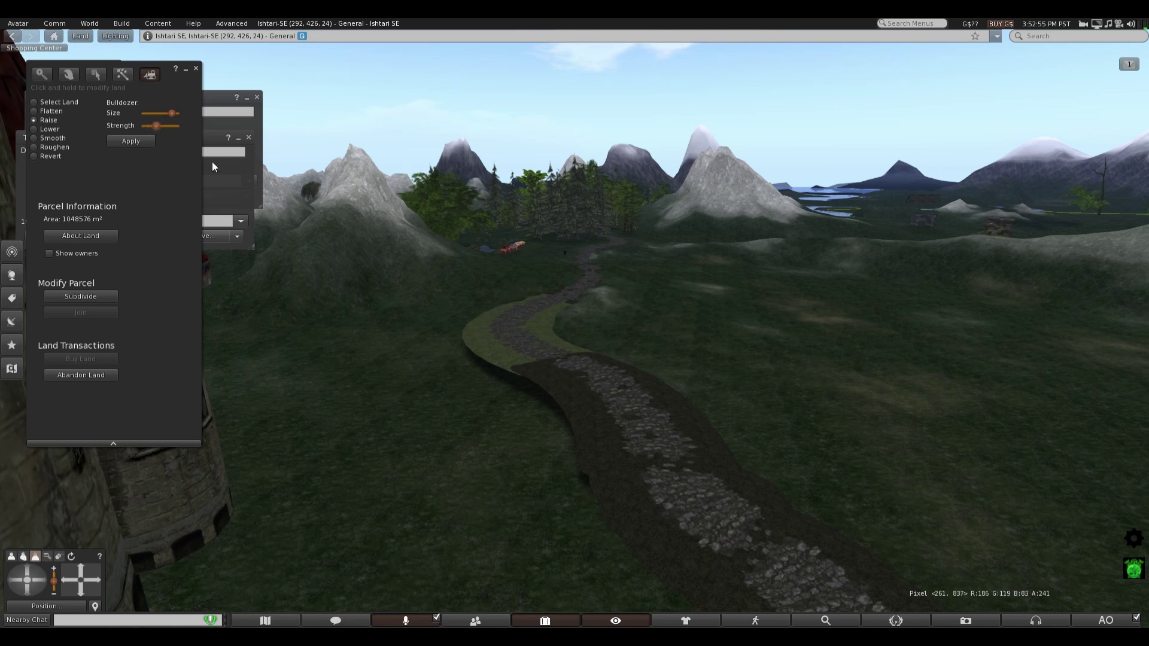
mouse_move(526, 374)
mouse_down()
mouse_move(474, 326)
mouse_move(484, 359)
mouse_move(551, 413)
mouse_move(578, 475)
mouse_up()
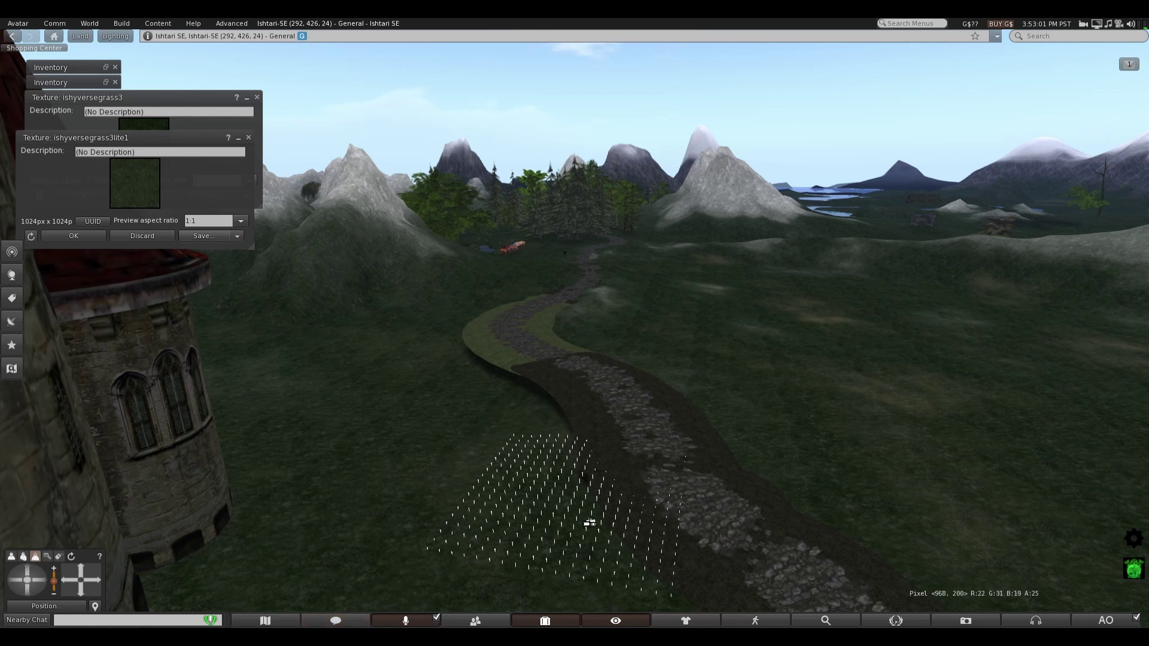
mouse_move(590, 523)
mouse_down()
mouse_move(590, 547)
mouse_move(554, 433)
mouse_move(467, 356)
mouse_move(459, 296)
mouse_move(430, 291)
mouse_move(422, 312)
mouse_move(468, 310)
mouse_move(418, 285)
mouse_move(459, 293)
mouse_move(435, 274)
mouse_move(482, 306)
mouse_move(511, 308)
mouse_move(464, 315)
mouse_move(491, 301)
mouse_up()
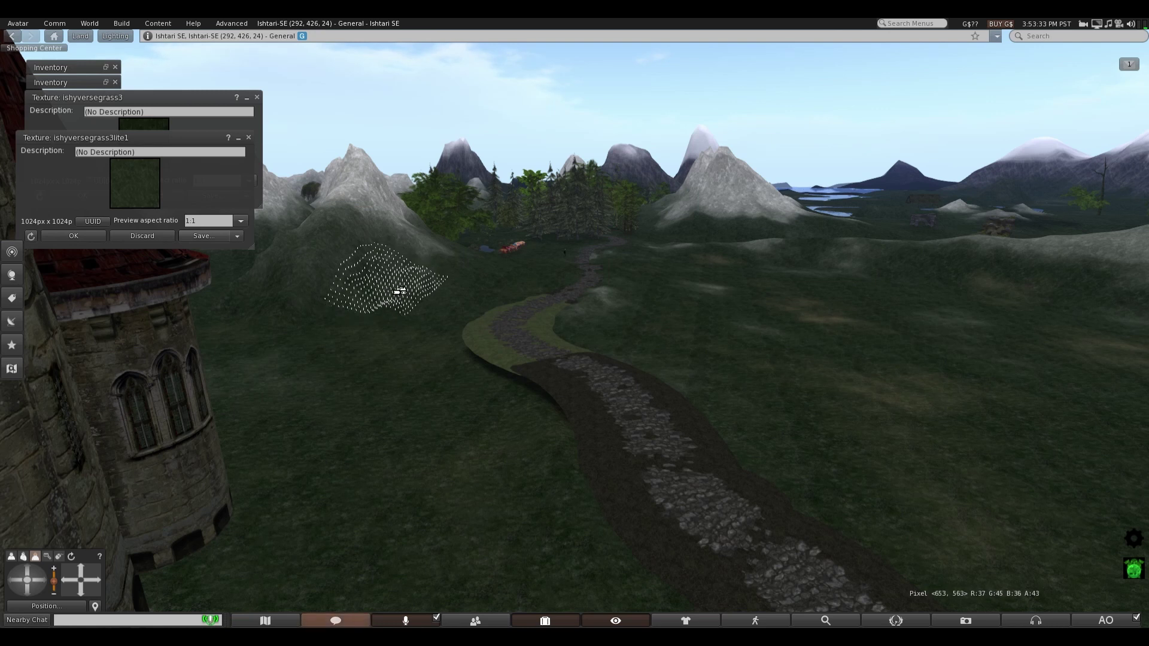
drag(415, 271, 410, 291)
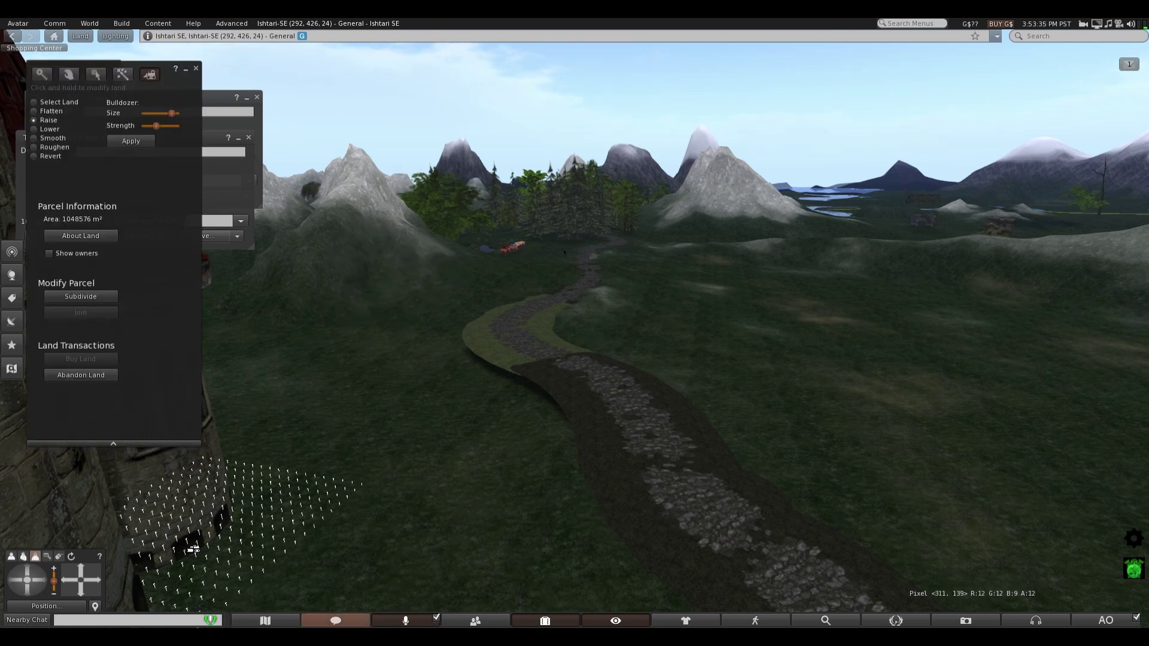